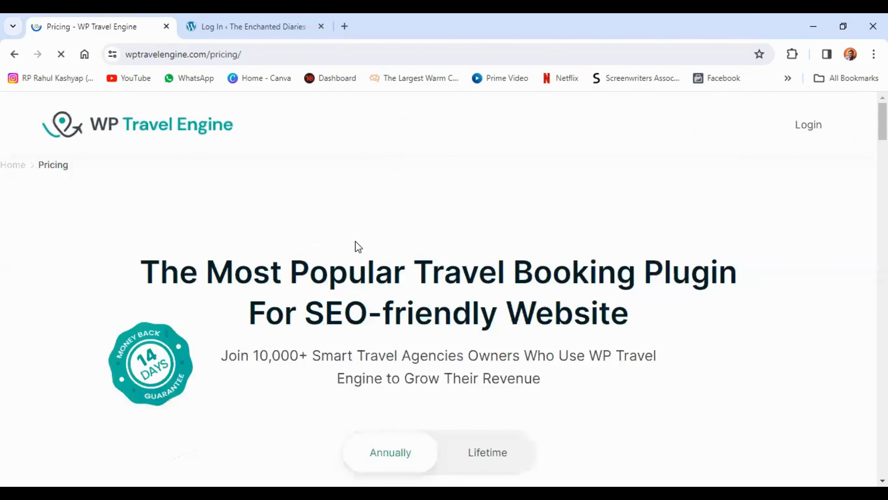
Examine the annual pricing plans and compare the features of Development Company, Travel Agency, Growth and Personal
{"action": "scroll", "coordinate": [354, 245], "scroll_direction": "down", "scroll_amount": 5}
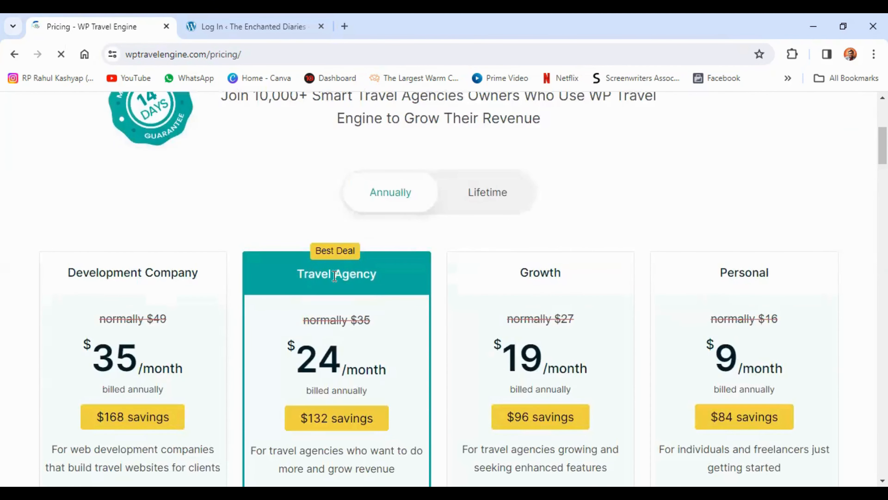
{"action": "scroll", "coordinate": [334, 276], "scroll_direction": "down", "scroll_amount": 3}
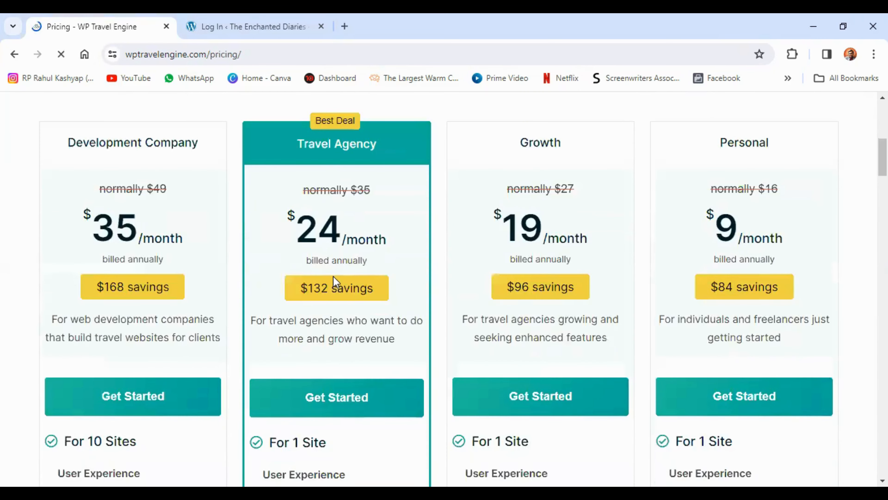
{"action": "scroll", "coordinate": [332, 276], "scroll_direction": "down", "scroll_amount": 3}
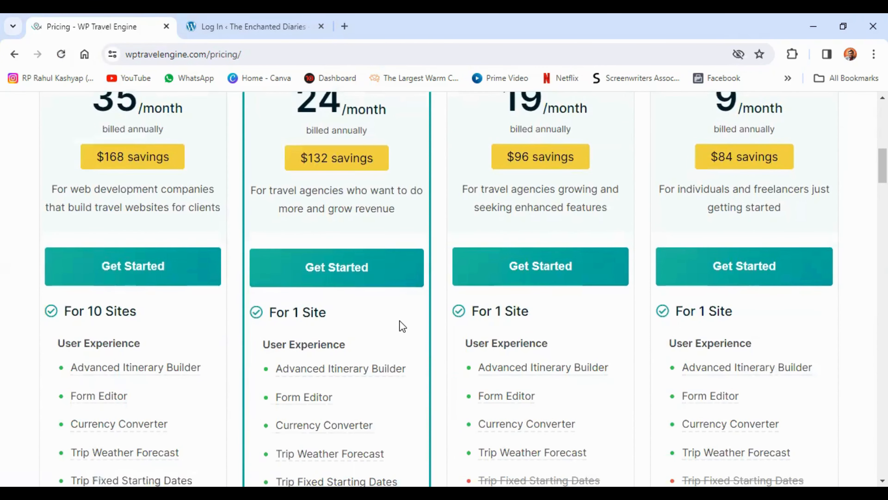
{"action": "scroll", "coordinate": [402, 326], "scroll_direction": "down", "scroll_amount": 2}
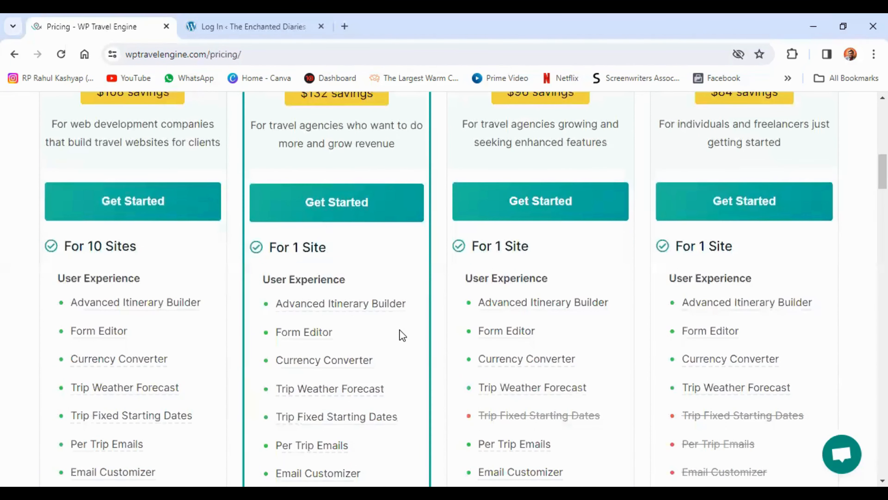
{"action": "scroll", "coordinate": [402, 335], "scroll_direction": "down", "scroll_amount": 5}
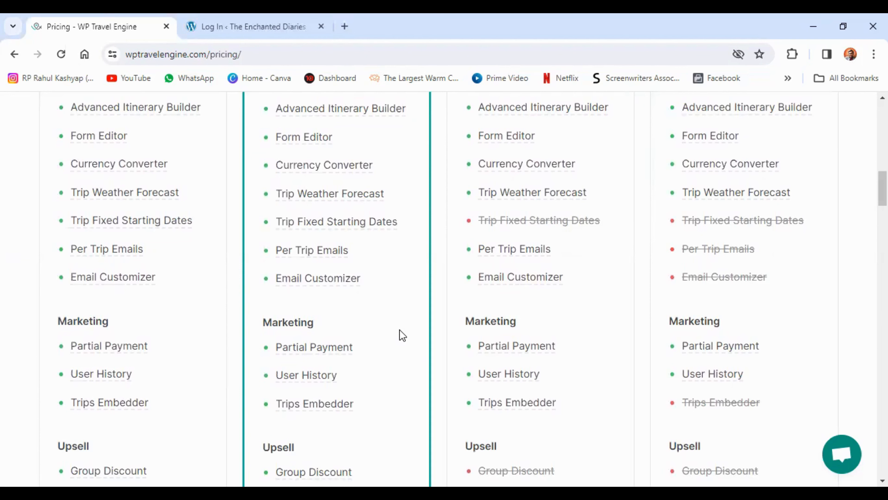
{"action": "scroll", "coordinate": [402, 336], "scroll_direction": "down", "scroll_amount": 7}
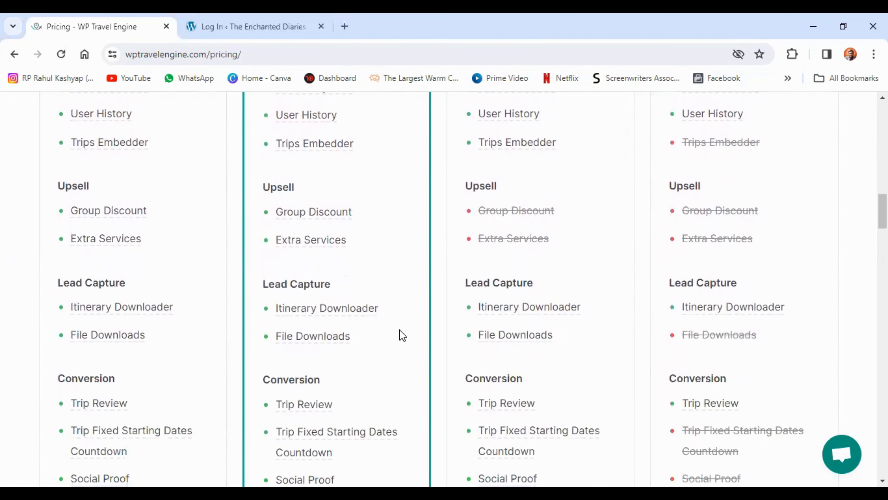
{"action": "scroll", "coordinate": [402, 336], "scroll_direction": "down", "scroll_amount": 7}
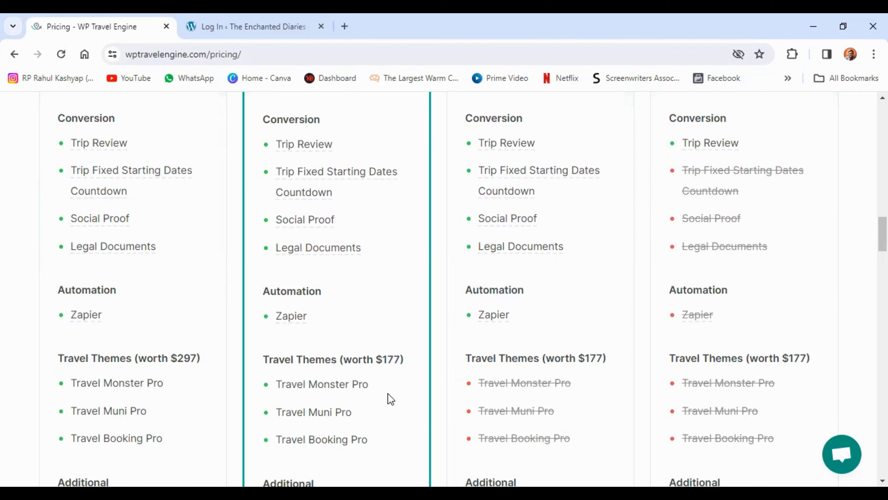
{"action": "scroll", "coordinate": [391, 398], "scroll_direction": "down", "scroll_amount": 4}
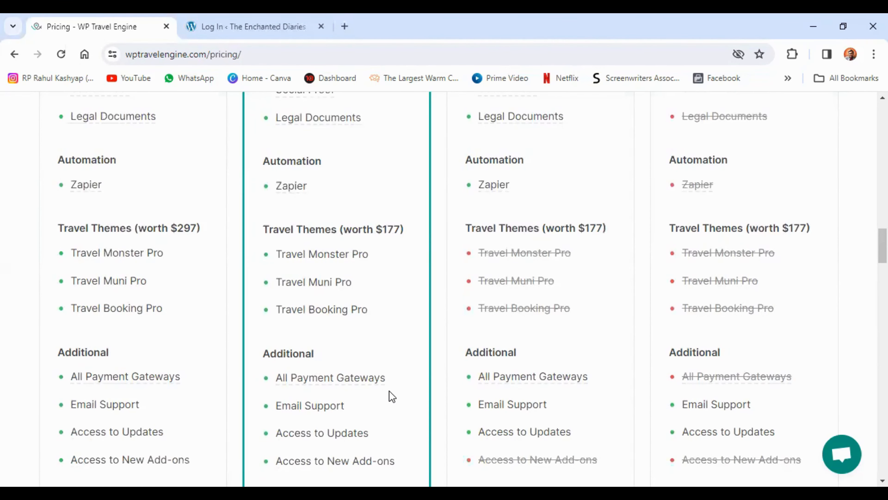
Switch the pricing plans to Lifetime and review the one-time prices and included features
{"action": "scroll", "coordinate": [389, 391], "scroll_direction": "up", "scroll_amount": 20}
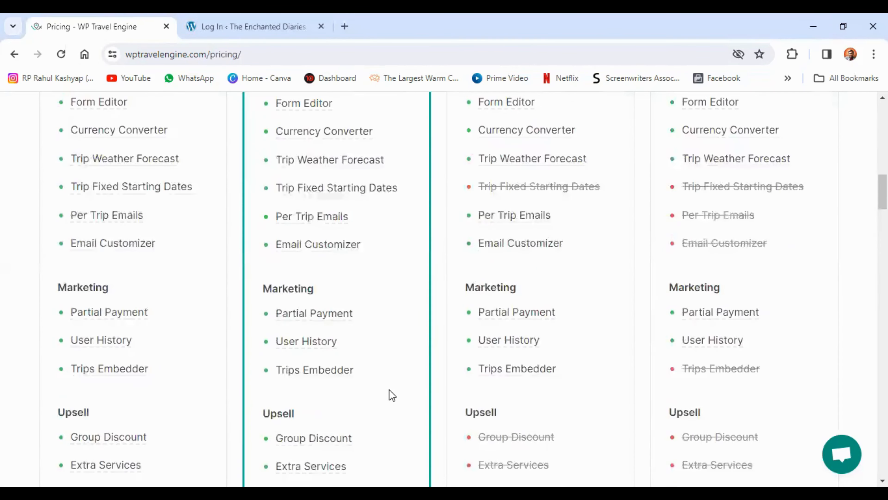
{"action": "scroll", "coordinate": [389, 390], "scroll_direction": "up", "scroll_amount": 12}
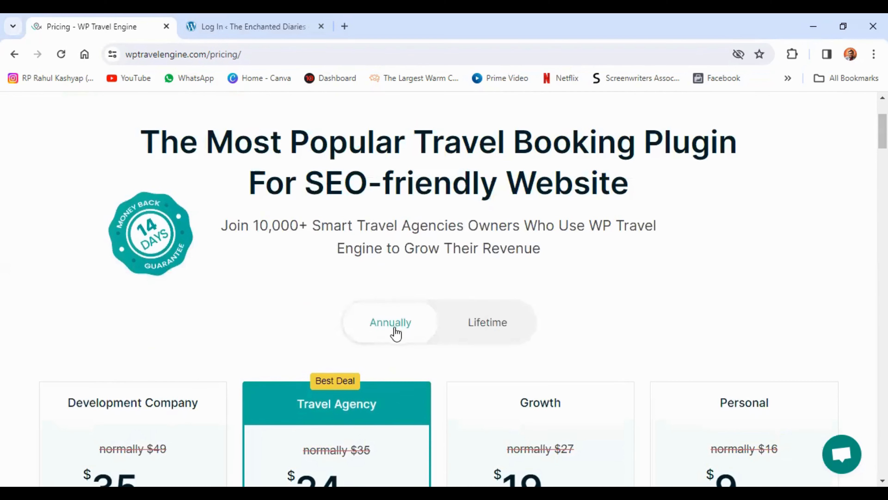
{"action": "left_click", "coordinate": [485, 323]}
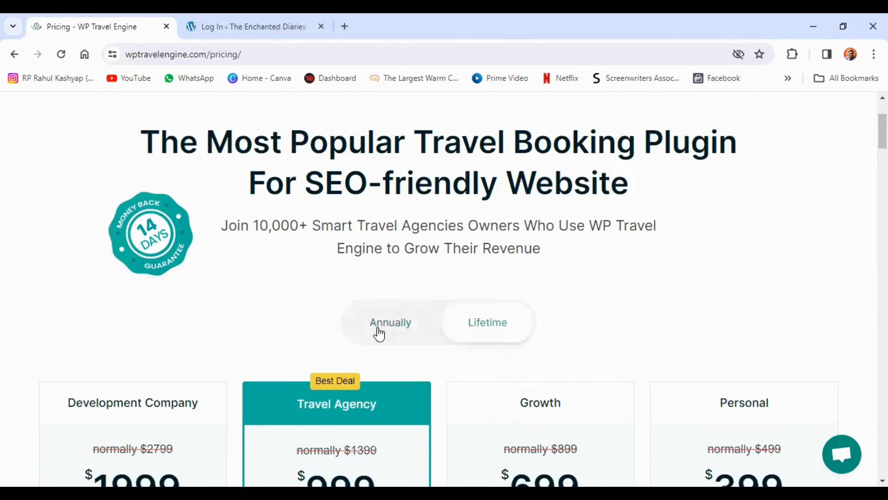
{"action": "scroll", "coordinate": [378, 332], "scroll_direction": "down", "scroll_amount": 6}
{"action": "scroll", "coordinate": [378, 333], "scroll_direction": "down", "scroll_amount": 7}
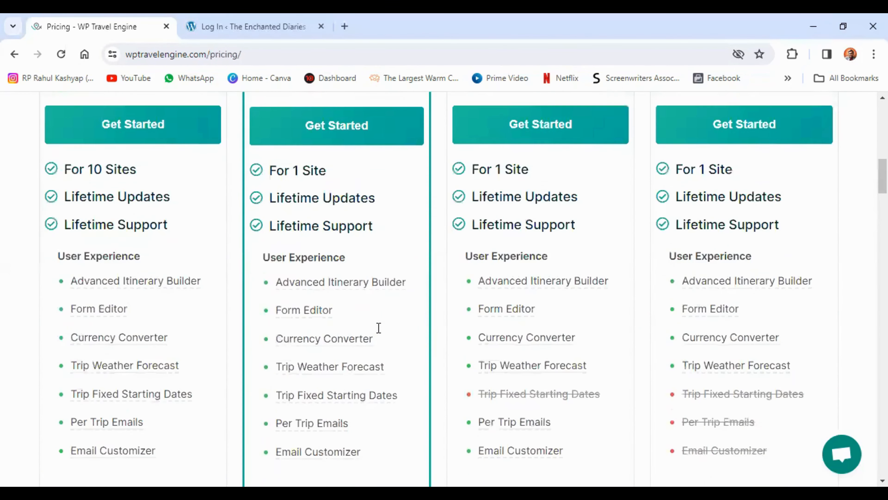
{"action": "scroll", "coordinate": [379, 329], "scroll_direction": "up", "scroll_amount": 5}
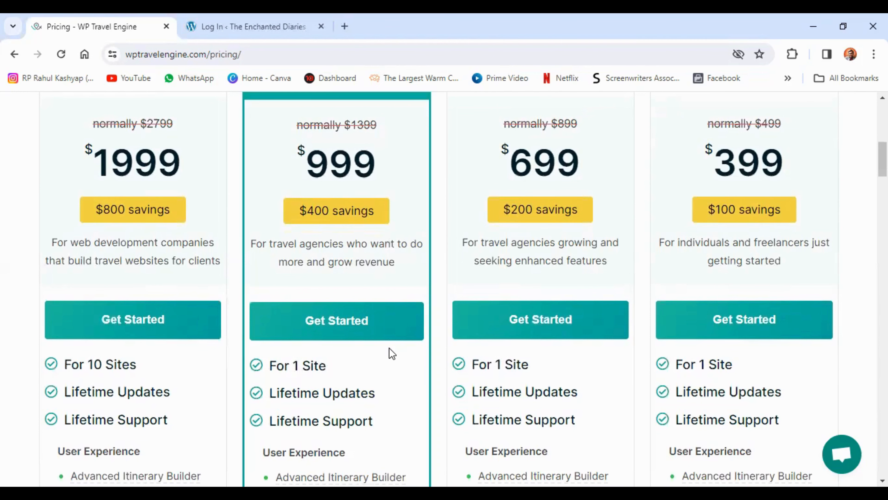
{"action": "scroll", "coordinate": [389, 348], "scroll_direction": "up", "scroll_amount": 6}
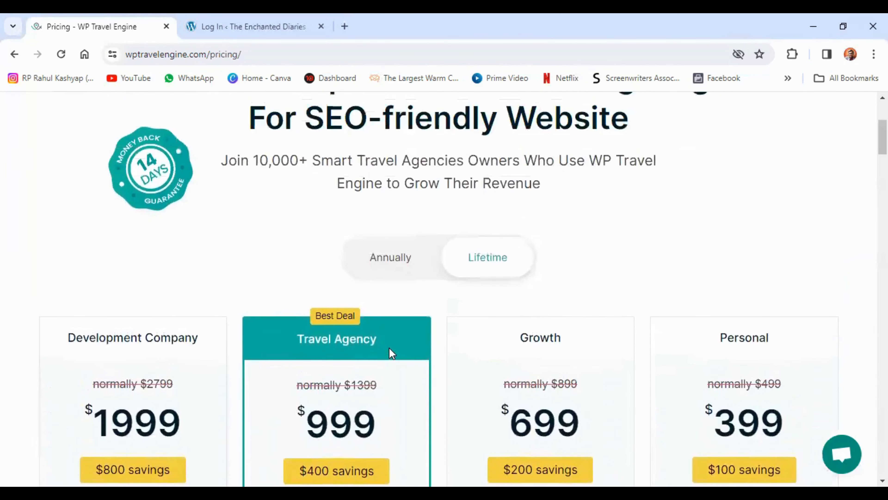
Return to the WP Travel Engine home page and open its Free travel themes category
{"action": "scroll", "coordinate": [389, 348], "scroll_direction": "up", "scroll_amount": 5}
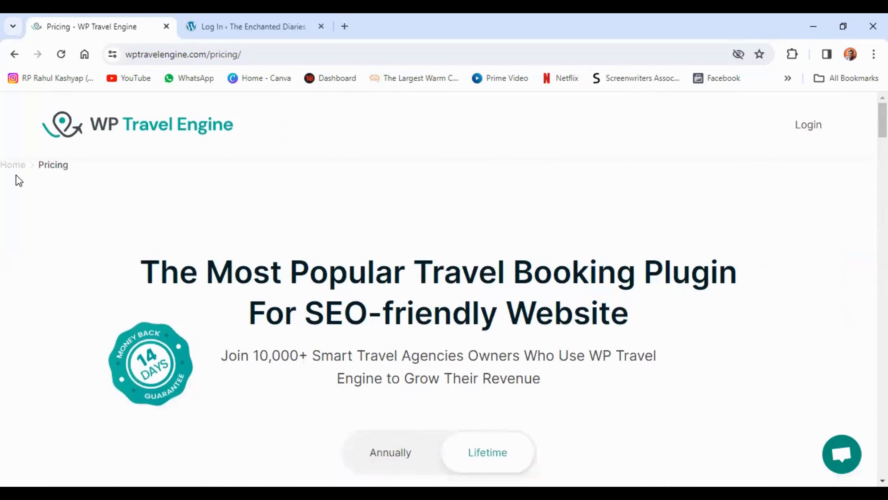
{"action": "left_click", "coordinate": [10, 167]}
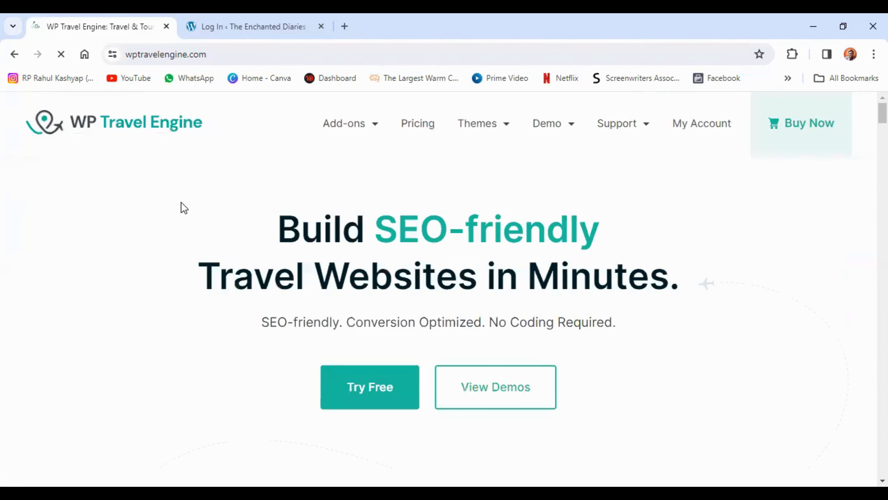
{"action": "mouse_move", "coordinate": [485, 130]}
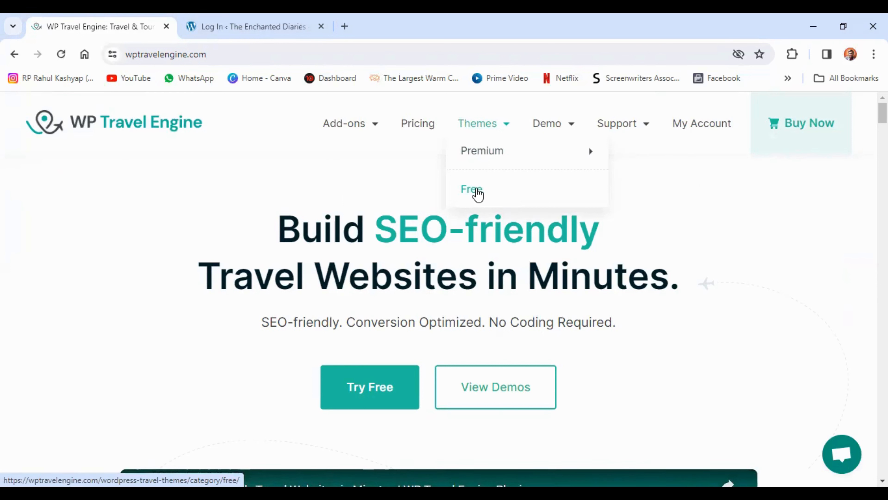
{"action": "left_click", "coordinate": [478, 193]}
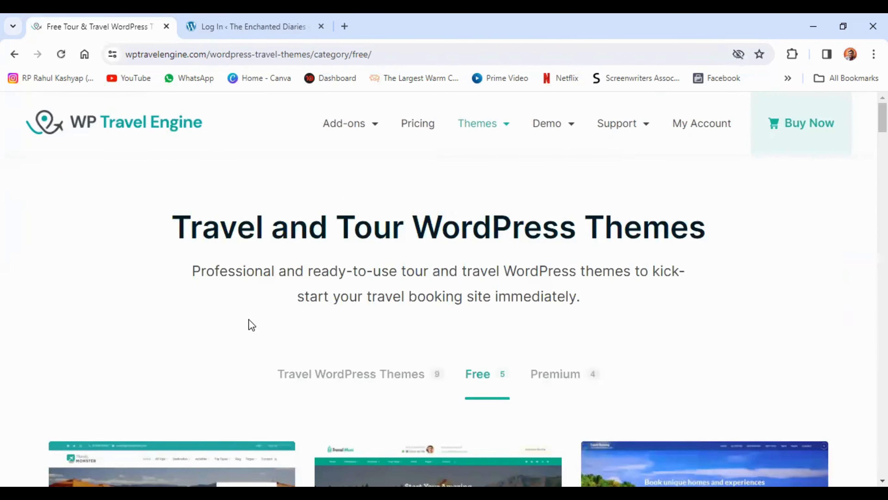
Look through the free travel themes and compare their previews
{"action": "scroll", "coordinate": [252, 325], "scroll_direction": "down", "scroll_amount": 2}
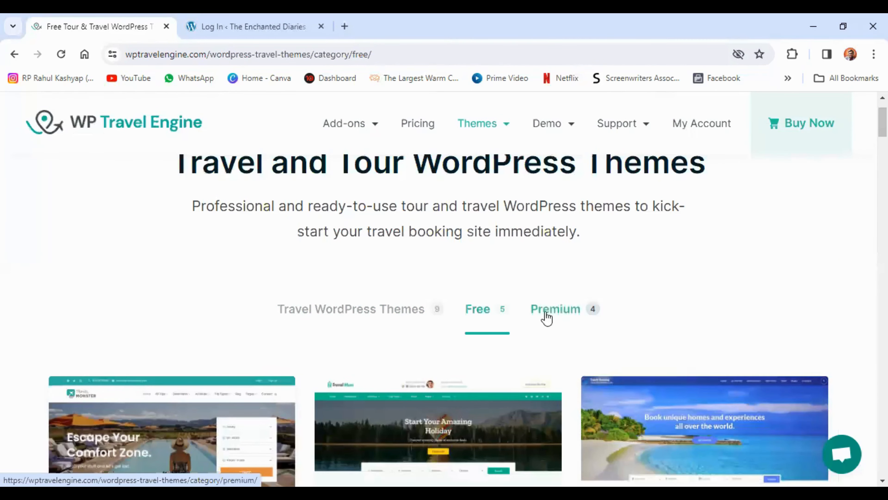
{"action": "scroll", "coordinate": [358, 279], "scroll_direction": "down", "scroll_amount": 5}
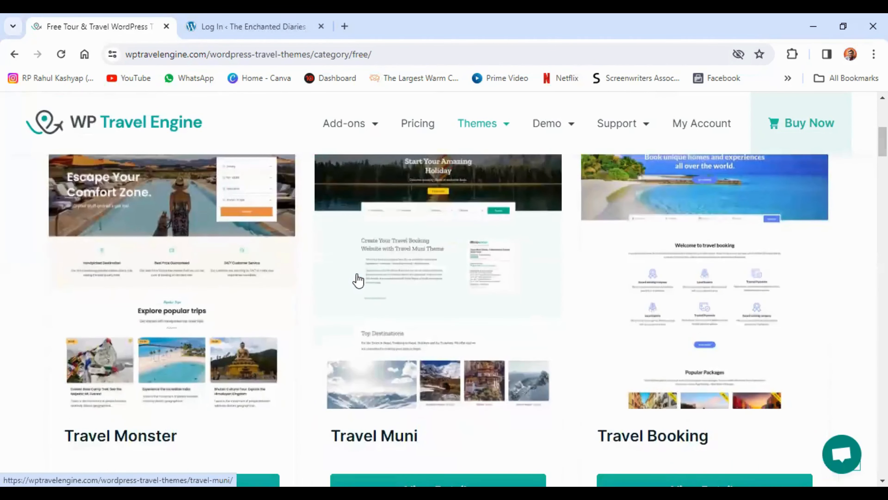
{"action": "scroll", "coordinate": [359, 280], "scroll_direction": "down", "scroll_amount": 2}
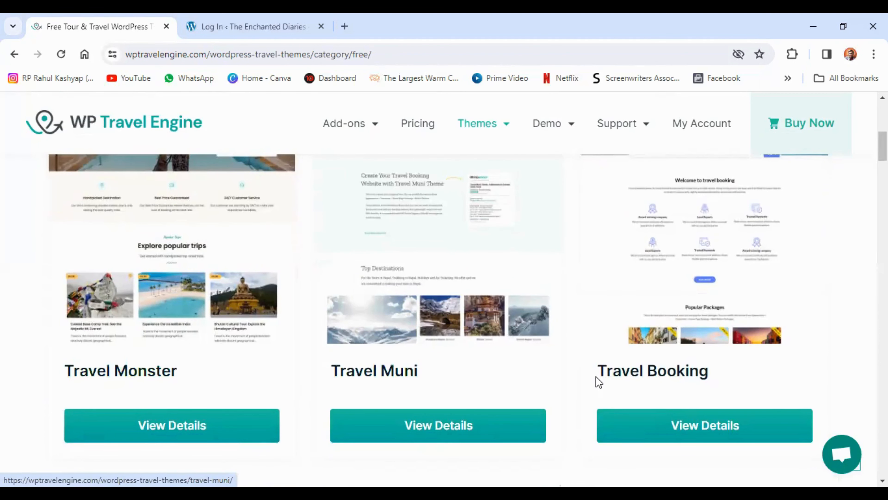
{"action": "scroll", "coordinate": [609, 378], "scroll_direction": "down", "scroll_amount": 8}
{"action": "scroll", "coordinate": [535, 368], "scroll_direction": "down", "scroll_amount": 4}
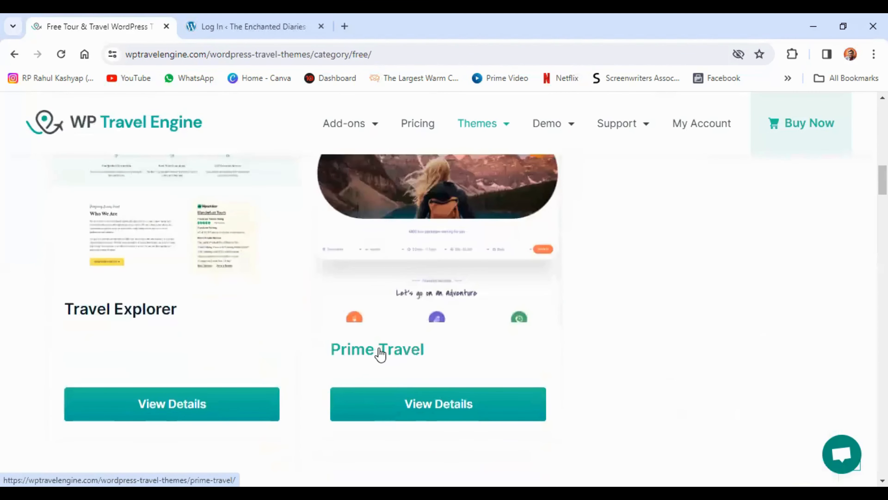
{"action": "scroll", "coordinate": [535, 339], "scroll_direction": "up", "scroll_amount": 6}
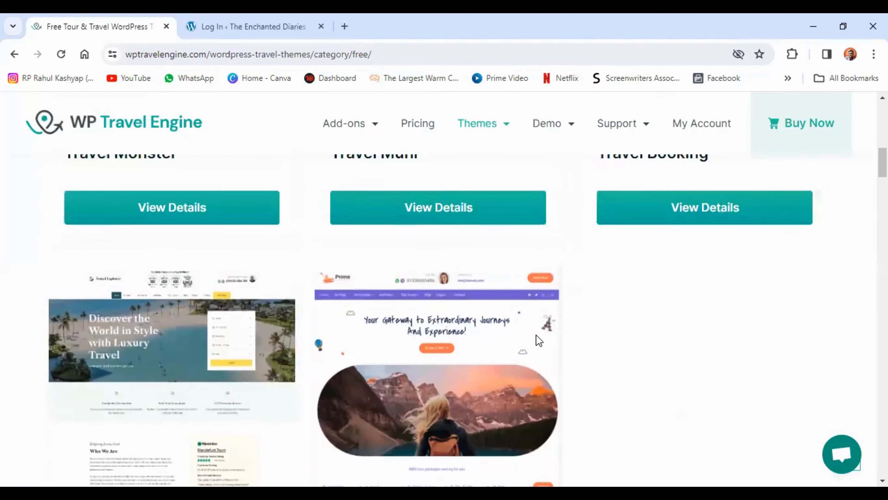
{"action": "scroll", "coordinate": [513, 321], "scroll_direction": "up", "scroll_amount": 4}
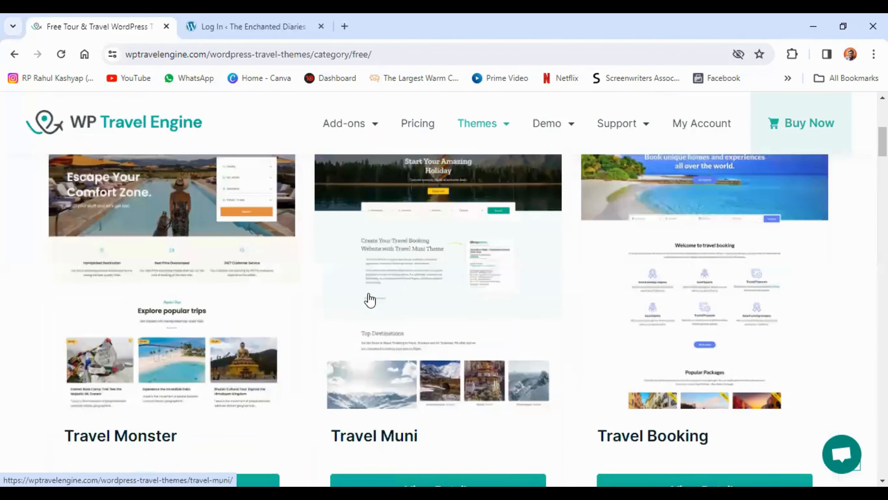
{"action": "scroll", "coordinate": [699, 313], "scroll_direction": "up", "scroll_amount": 2}
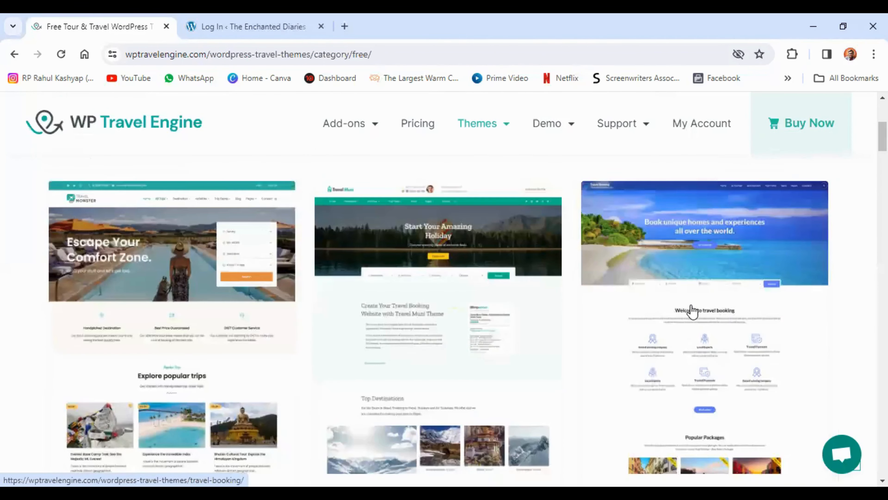
Open the details of the free Travel Booking theme and launch its live demo
{"action": "scroll", "coordinate": [669, 304], "scroll_direction": "down", "scroll_amount": 2}
{"action": "scroll", "coordinate": [670, 304], "scroll_direction": "down", "scroll_amount": 3}
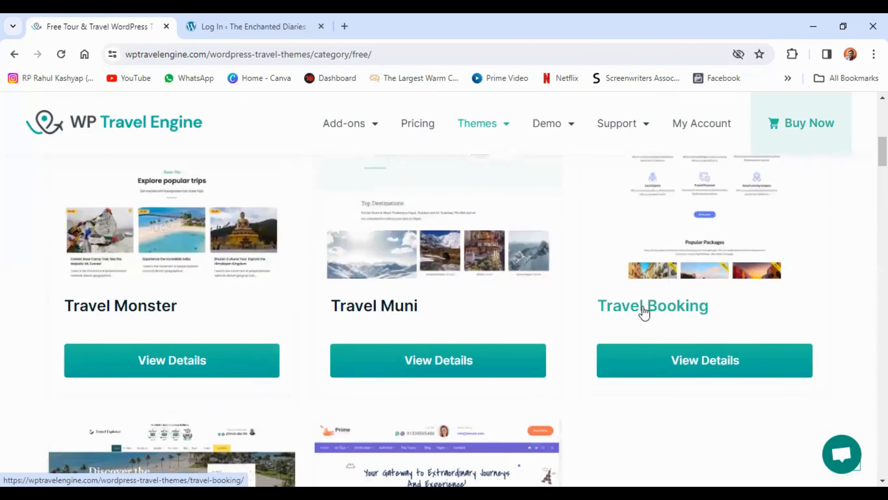
{"action": "left_click", "coordinate": [661, 367]}
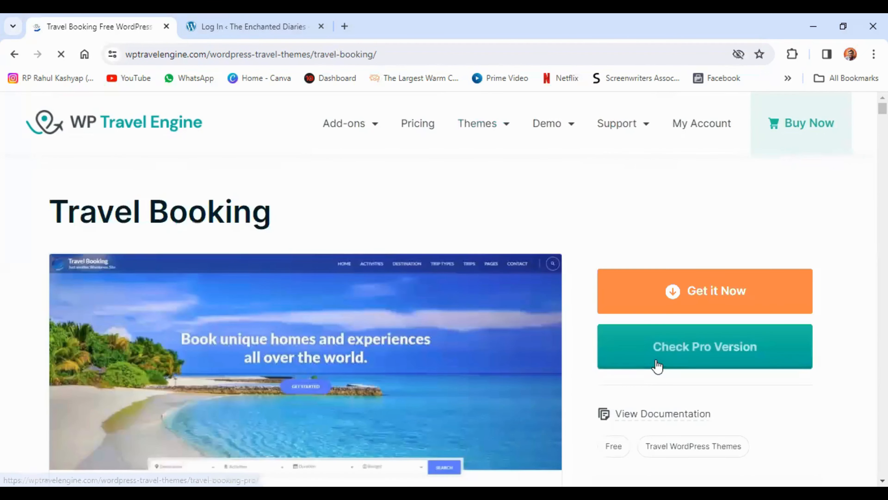
{"action": "scroll", "coordinate": [284, 302], "scroll_direction": "down", "scroll_amount": 2}
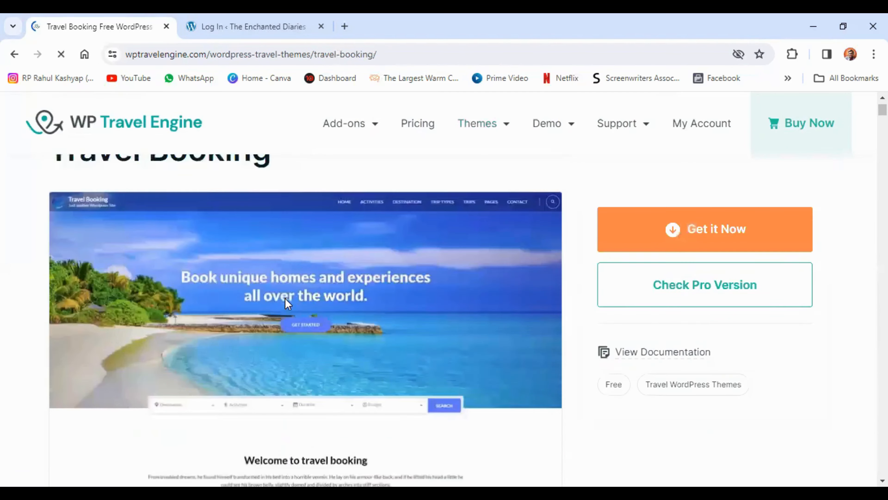
{"action": "scroll", "coordinate": [293, 290], "scroll_direction": "down", "scroll_amount": 8}
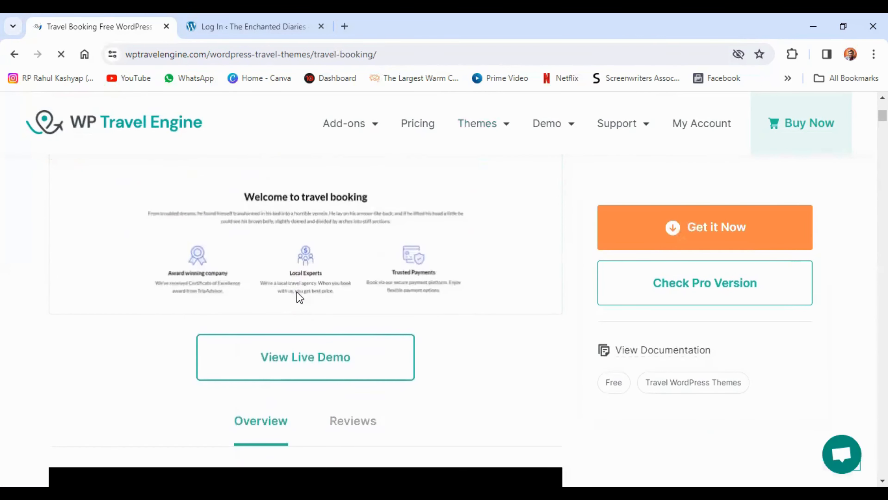
{"action": "left_click", "coordinate": [314, 365]}
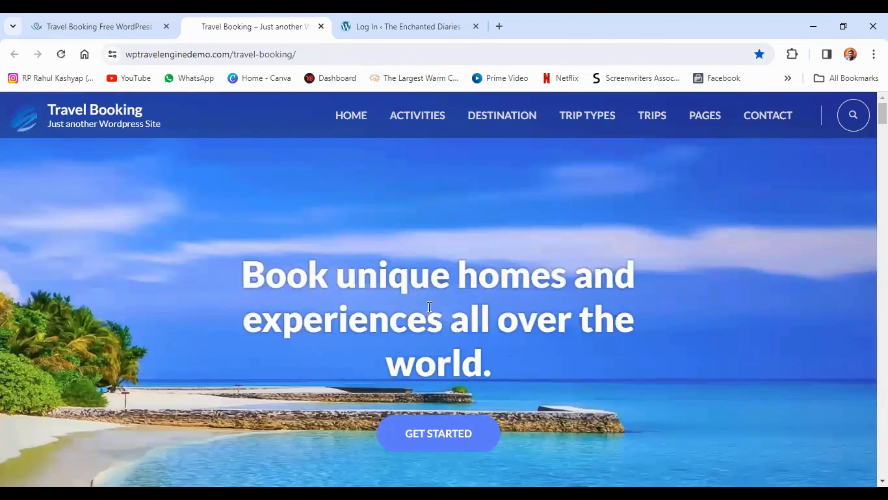
Examine the Travel Booking demo's home page: trip search, popular packages, featured trips, deals and discounts, and the navigation menu
{"action": "scroll", "coordinate": [429, 307], "scroll_direction": "down", "scroll_amount": 5}
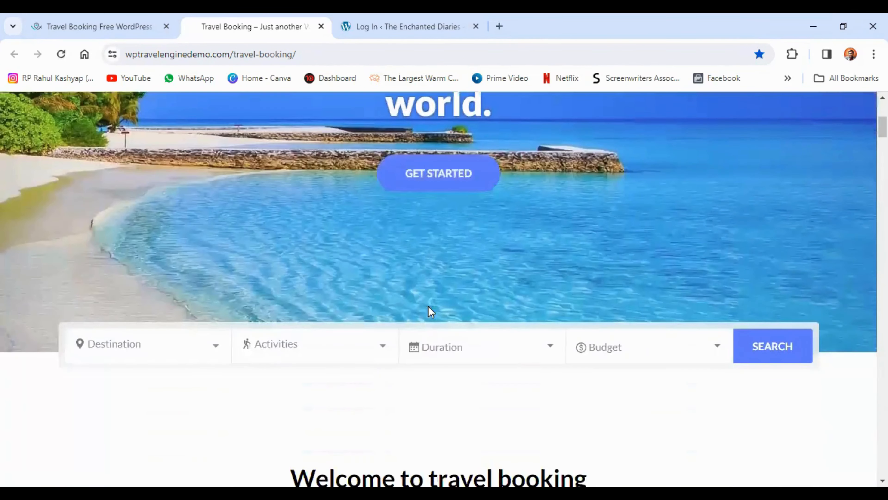
{"action": "scroll", "coordinate": [430, 307], "scroll_direction": "down", "scroll_amount": 3}
{"action": "scroll", "coordinate": [432, 309], "scroll_direction": "down", "scroll_amount": 1}
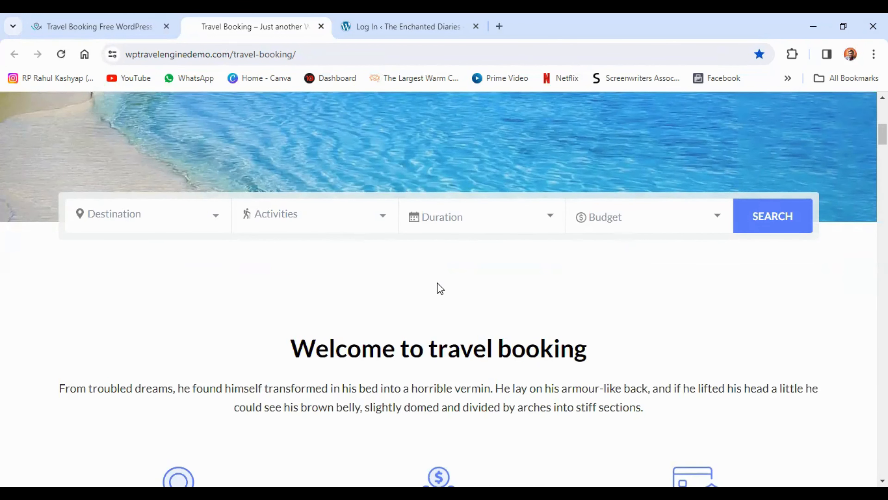
{"action": "scroll", "coordinate": [435, 245], "scroll_direction": "down", "scroll_amount": 8}
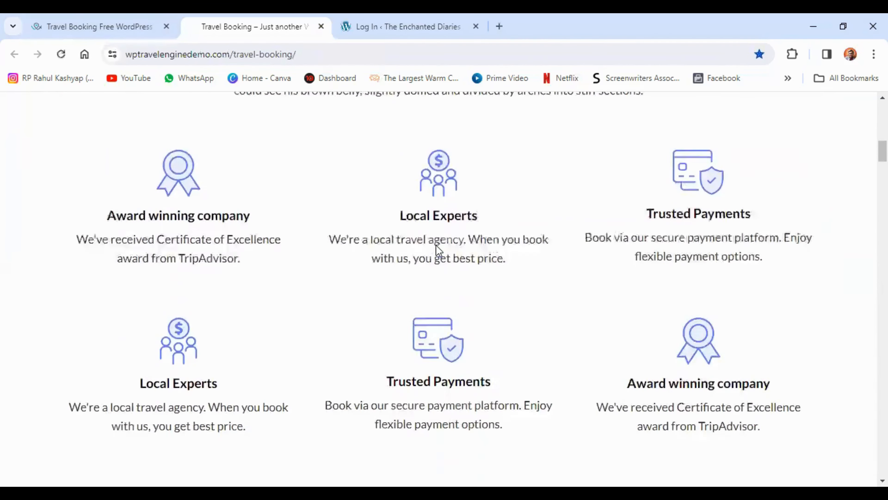
{"action": "scroll", "coordinate": [436, 245], "scroll_direction": "down", "scroll_amount": 10}
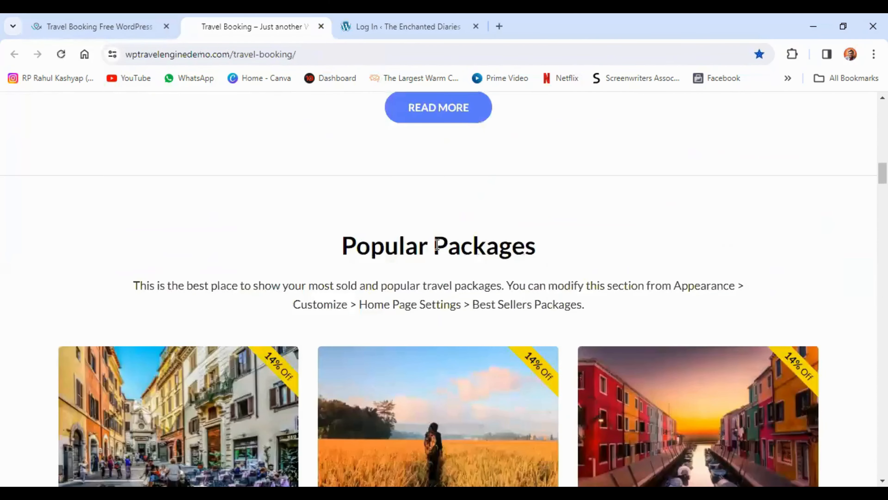
{"action": "scroll", "coordinate": [437, 245], "scroll_direction": "down", "scroll_amount": 6}
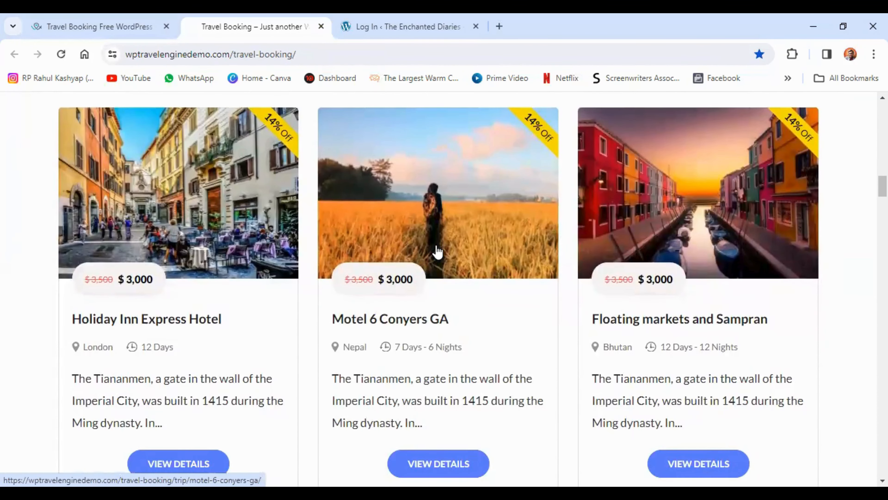
{"action": "scroll", "coordinate": [437, 251], "scroll_direction": "up", "scroll_amount": 3}
{"action": "scroll", "coordinate": [437, 251], "scroll_direction": "down", "scroll_amount": 4}
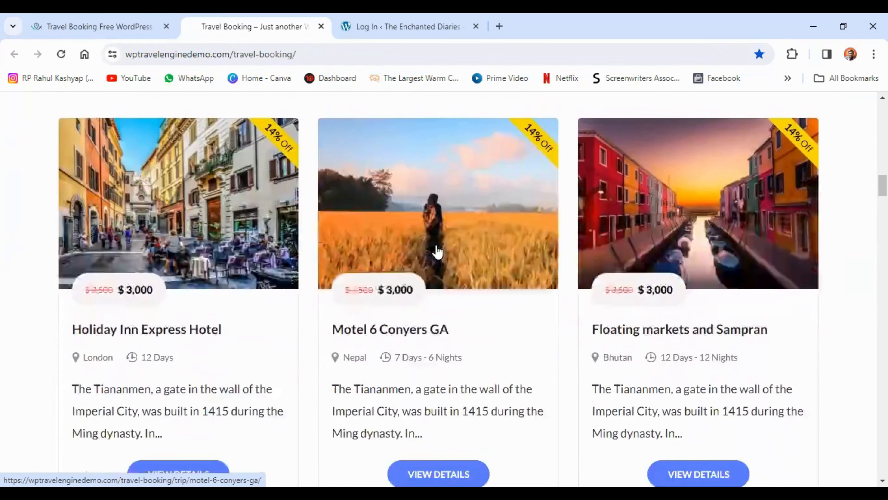
{"action": "scroll", "coordinate": [437, 251], "scroll_direction": "down", "scroll_amount": 14}
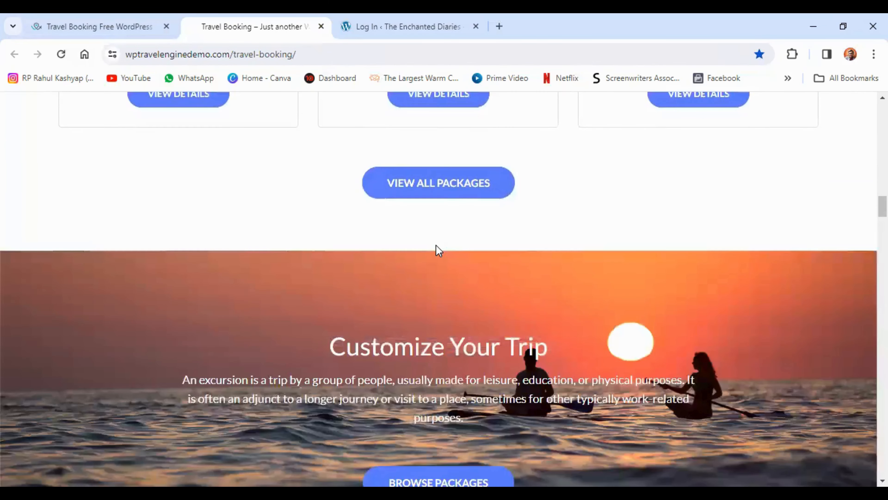
{"action": "scroll", "coordinate": [438, 250], "scroll_direction": "down", "scroll_amount": 12}
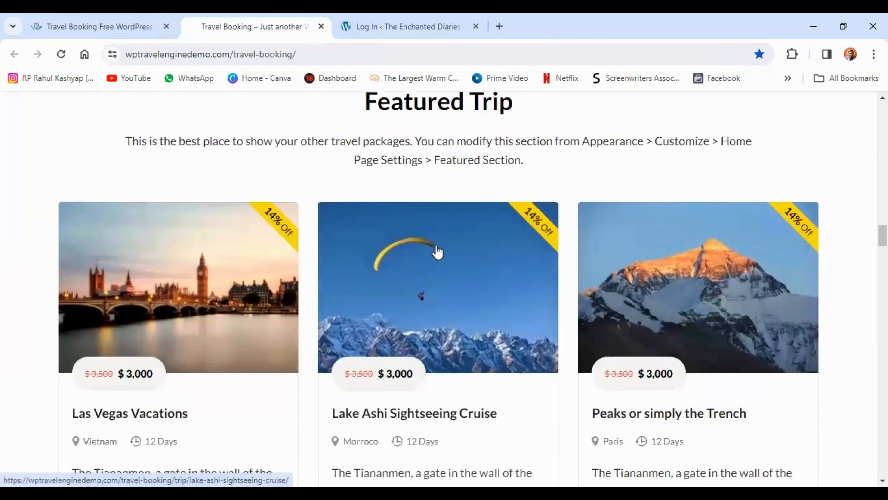
{"action": "scroll", "coordinate": [439, 250], "scroll_direction": "down", "scroll_amount": 10}
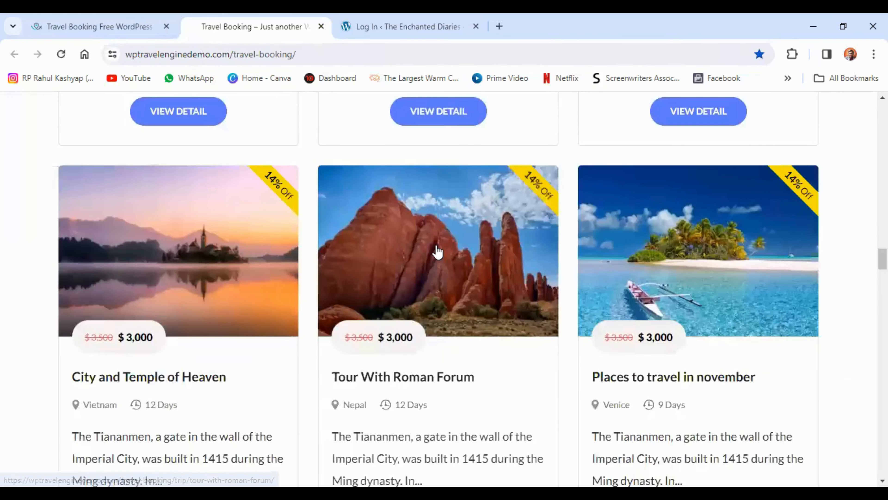
{"action": "scroll", "coordinate": [437, 251], "scroll_direction": "down", "scroll_amount": 10}
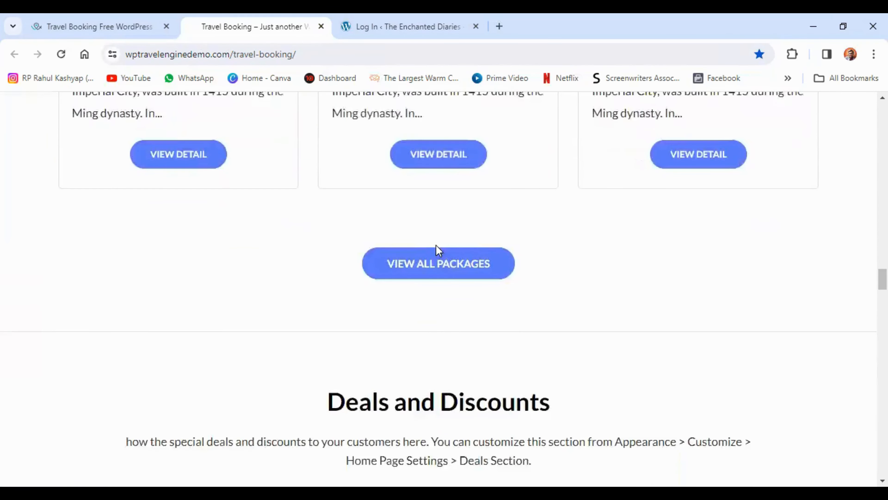
{"action": "scroll", "coordinate": [437, 245], "scroll_direction": "down", "scroll_amount": 5}
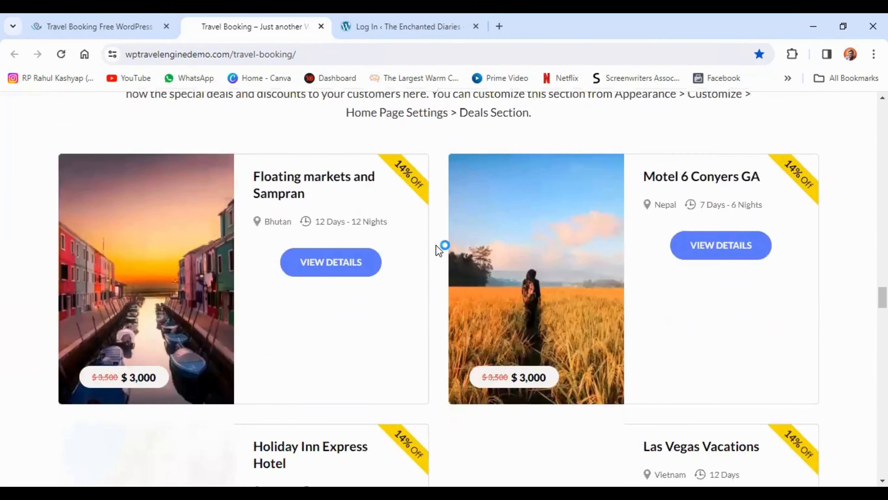
{"action": "scroll", "coordinate": [438, 250], "scroll_direction": "down", "scroll_amount": 5}
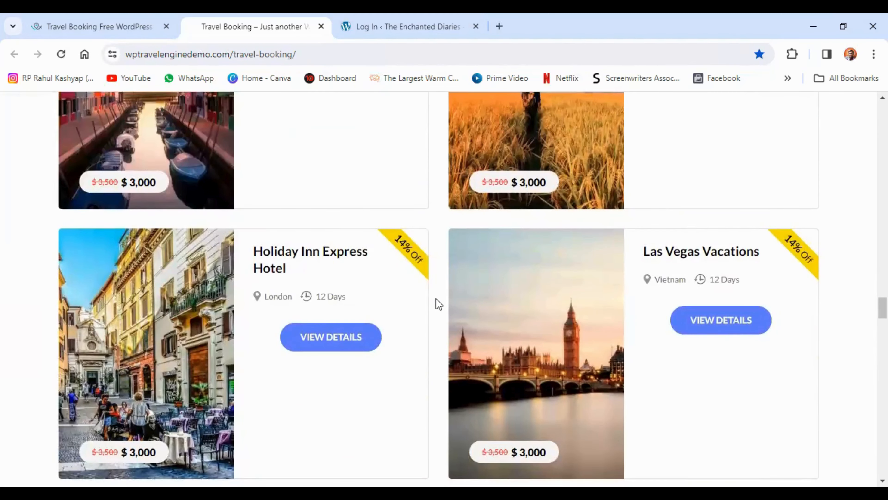
{"action": "scroll", "coordinate": [435, 299], "scroll_direction": "up", "scroll_amount": 14}
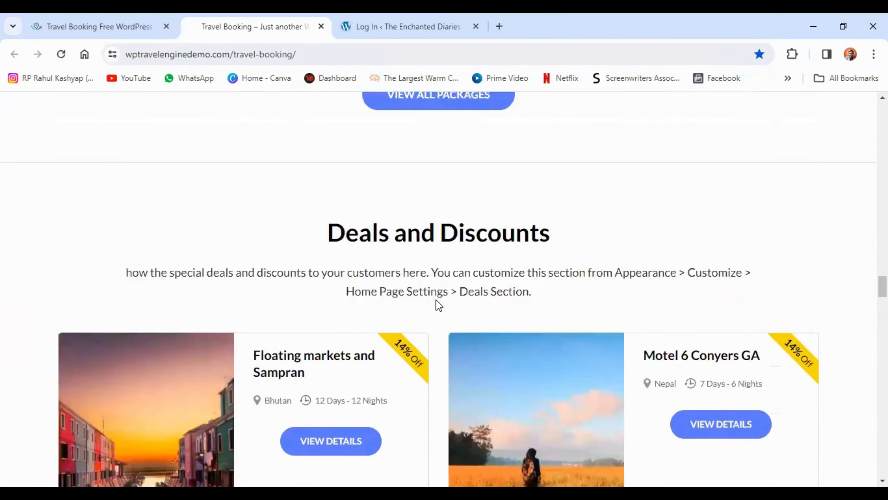
{"action": "scroll", "coordinate": [437, 301], "scroll_direction": "up", "scroll_amount": 9}
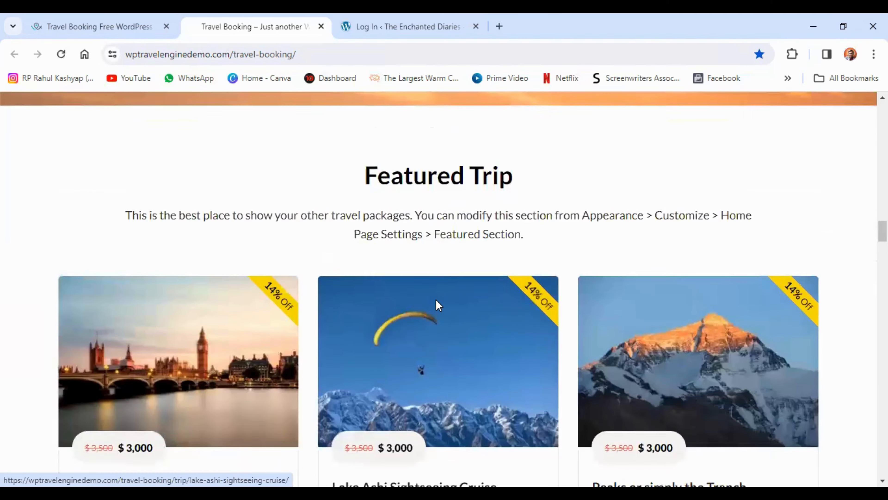
{"action": "scroll", "coordinate": [435, 299], "scroll_direction": "up", "scroll_amount": 15}
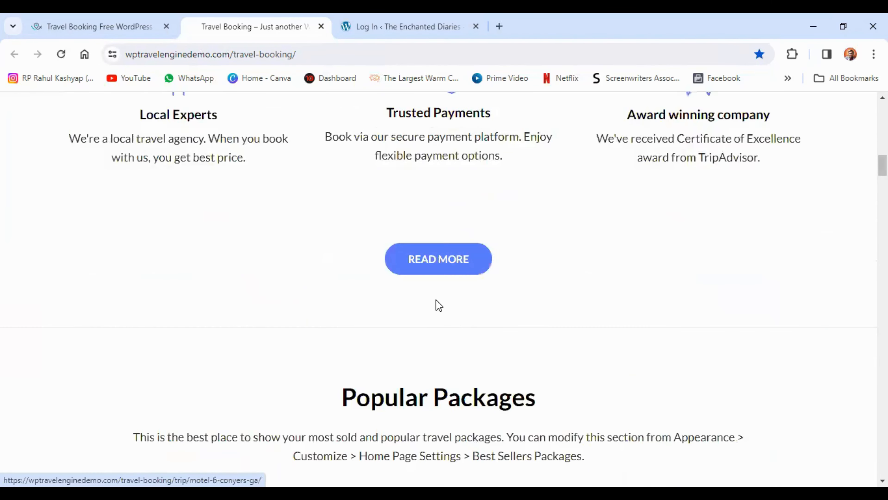
{"action": "scroll", "coordinate": [436, 299], "scroll_direction": "up", "scroll_amount": 8}
{"action": "scroll", "coordinate": [437, 299], "scroll_direction": "up", "scroll_amount": 3}
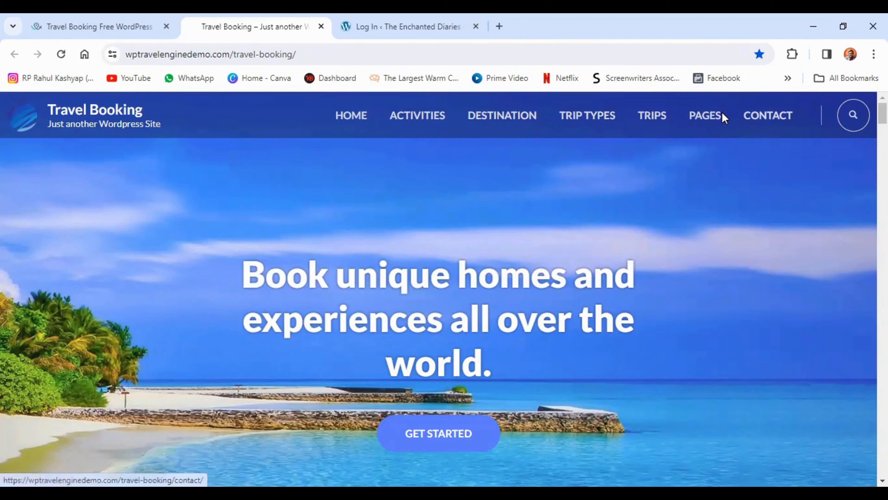
{"action": "mouse_move", "coordinate": [713, 118]}
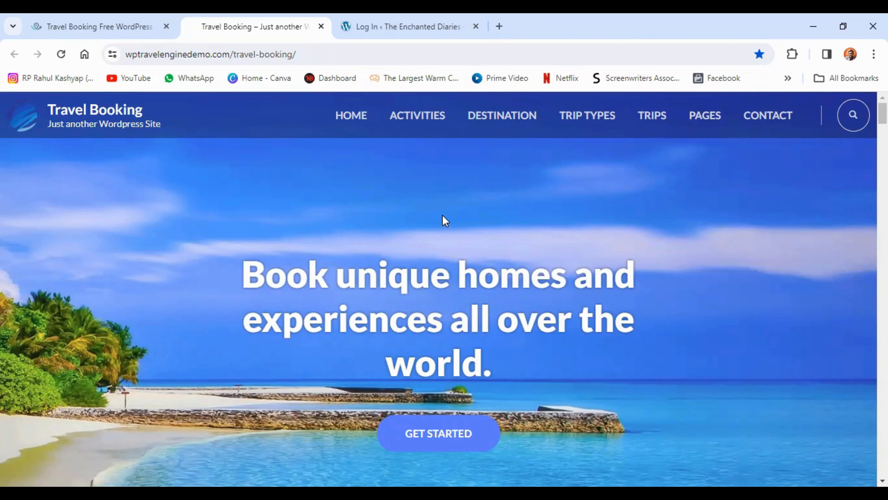
Switch to the WordPress login page of The Enchanted Diaries and log in with the prefilled credentials
{"action": "left_click", "coordinate": [413, 32]}
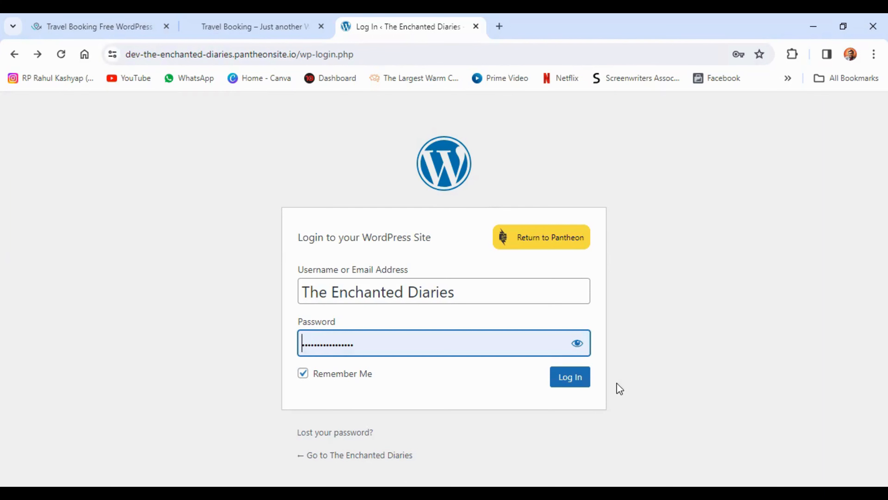
{"action": "left_click", "coordinate": [569, 378]}
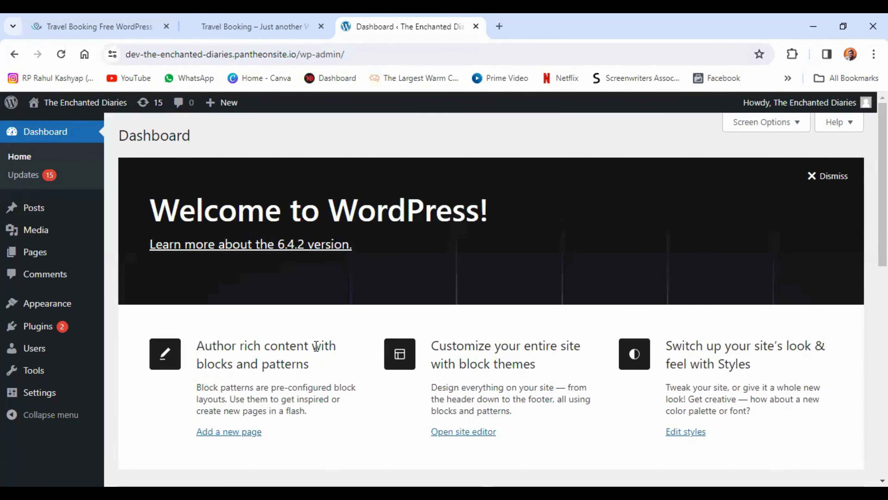
Visit The Enchanted Diaries site in a new tab, look over its current home page, and close that tab
{"action": "mouse_move", "coordinate": [75, 102]}
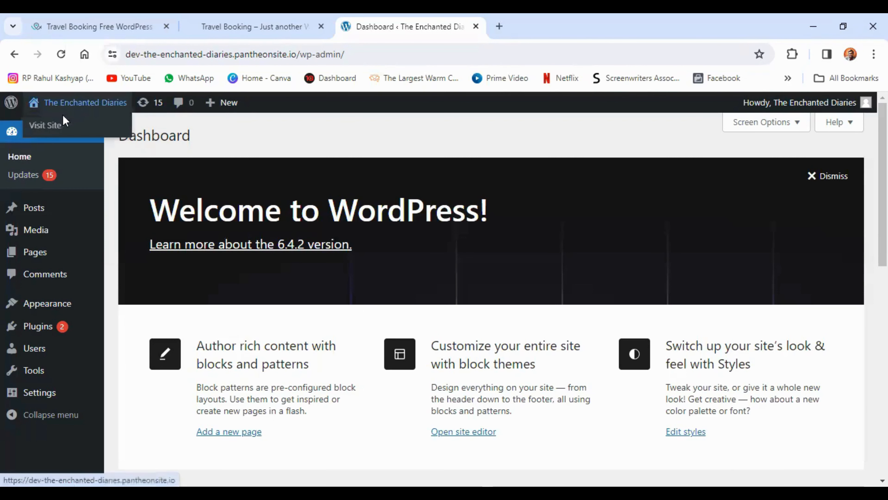
{"action": "right_click", "coordinate": [51, 127]}
{"action": "left_click", "coordinate": [66, 139]}
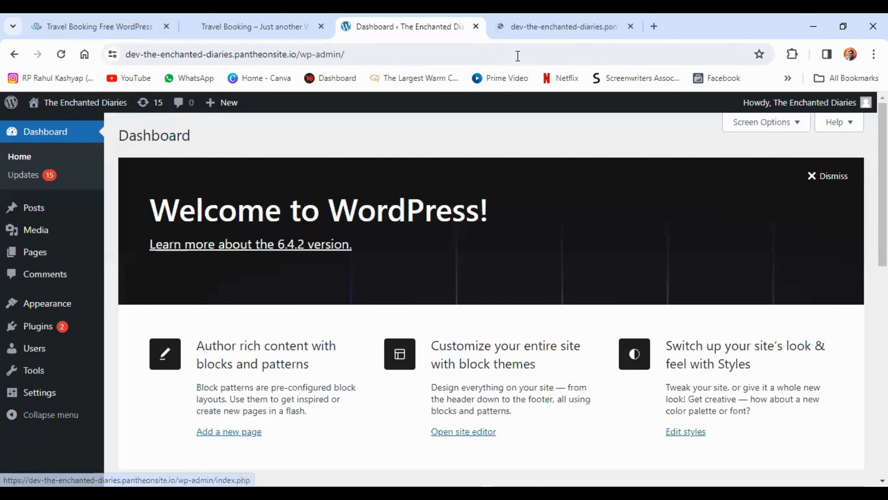
{"action": "left_click", "coordinate": [522, 27]}
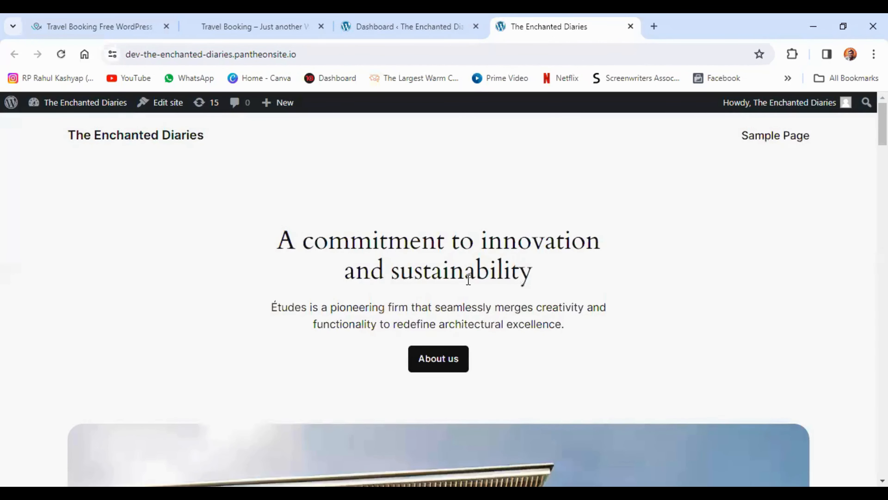
{"action": "scroll", "coordinate": [491, 273], "scroll_direction": "down", "scroll_amount": 15}
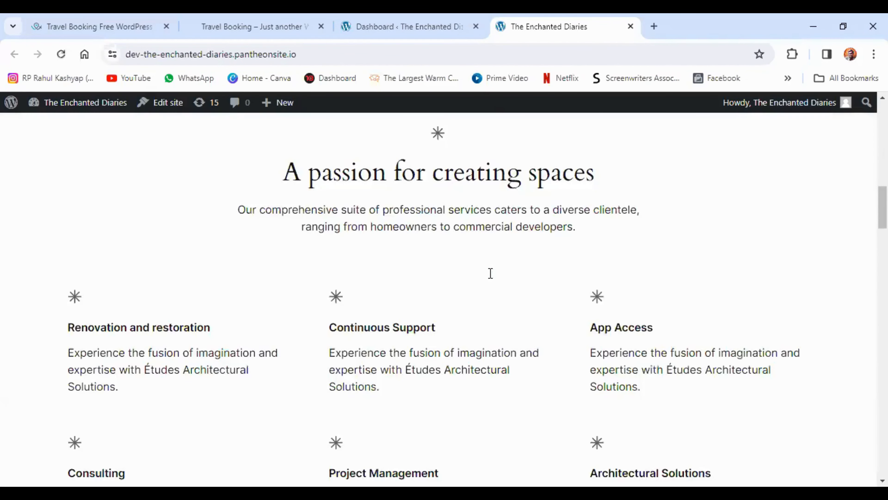
{"action": "scroll", "coordinate": [491, 273], "scroll_direction": "down", "scroll_amount": 20}
{"action": "scroll", "coordinate": [491, 273], "scroll_direction": "up", "scroll_amount": 15}
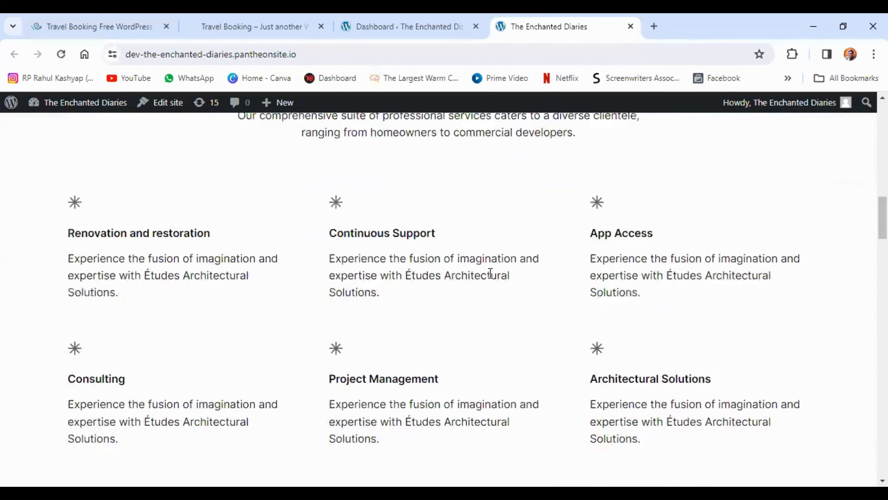
{"action": "scroll", "coordinate": [491, 273], "scroll_direction": "up", "scroll_amount": 15}
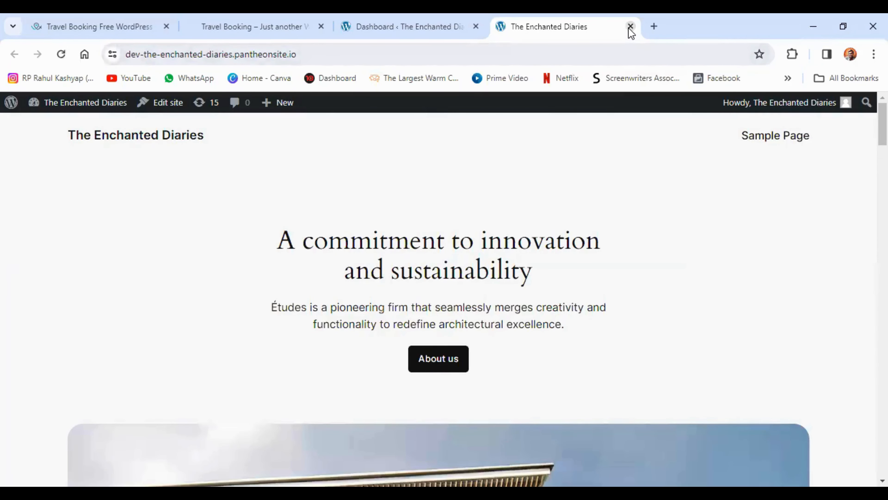
{"action": "left_click", "coordinate": [630, 27]}
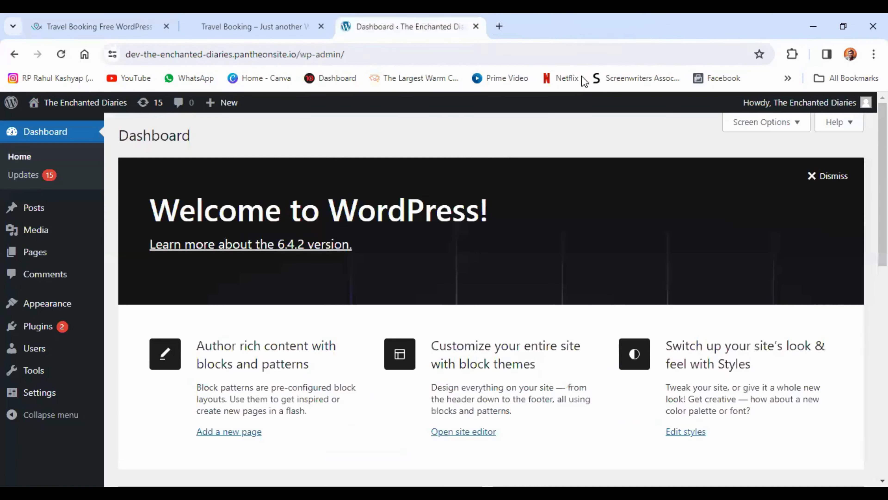
Search for new plugins with "wp travel engine" and install and activate WP Travel Engine – Best Travel Booking WordPress Plugin
{"action": "mouse_move", "coordinate": [46, 331]}
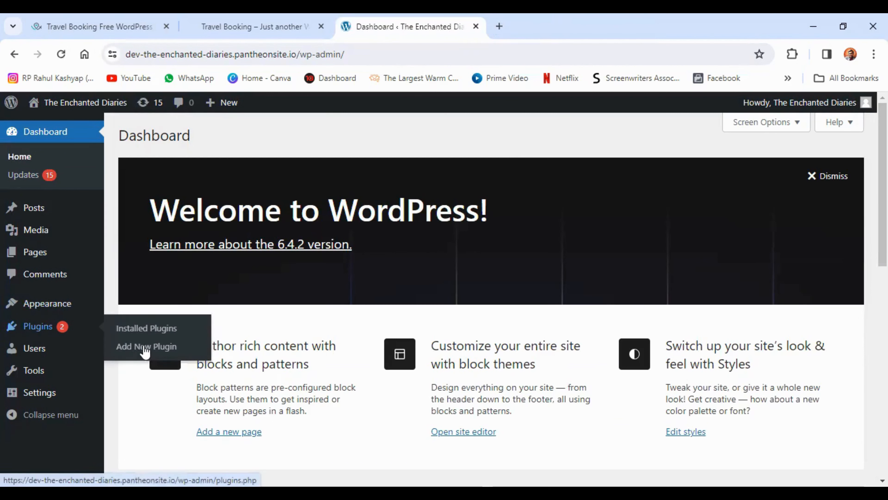
{"action": "left_click", "coordinate": [158, 348]}
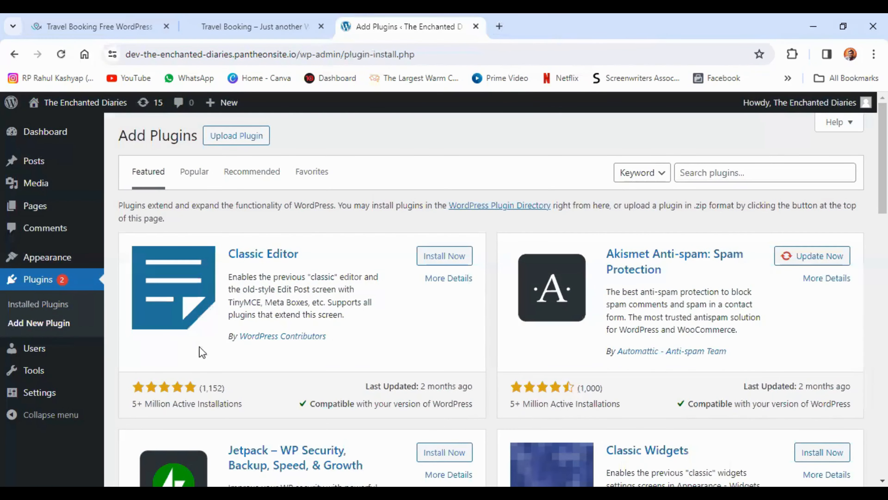
{"action": "left_click", "coordinate": [722, 172]}
{"action": "type", "text": "wp travel engine"}
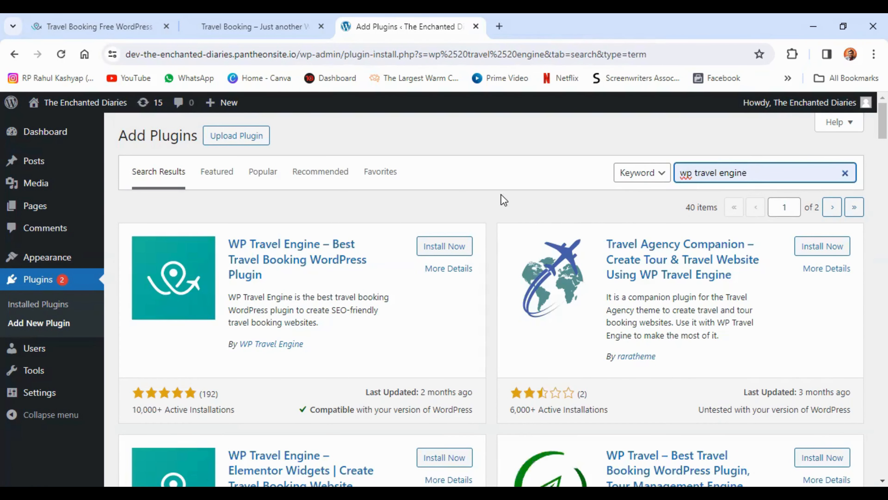
{"action": "left_click", "coordinate": [444, 247]}
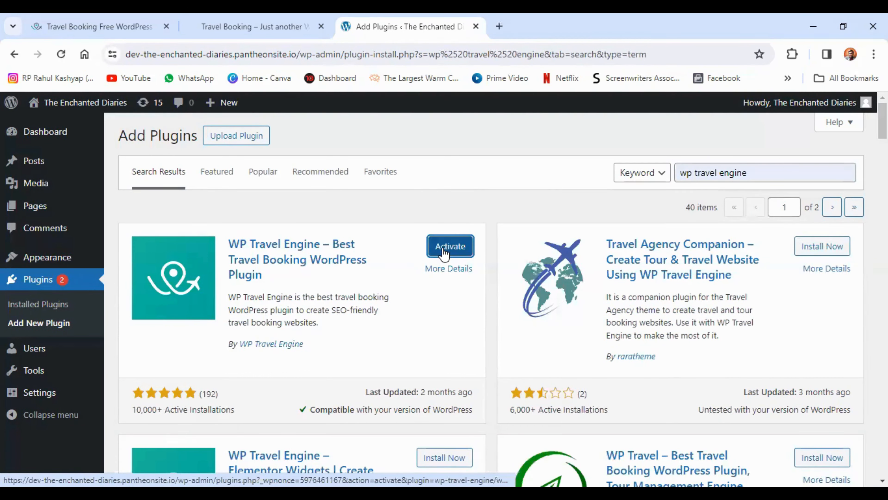
{"action": "left_click", "coordinate": [455, 249]}
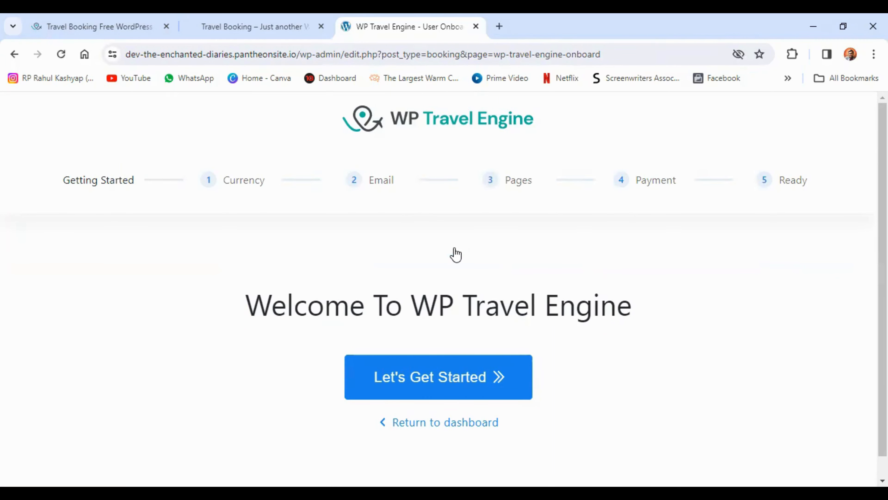
Start the WP Travel Engine setup and accept the default currency settings: United States (US) dollar, currency symbol display and existing thousands separator
{"action": "left_click", "coordinate": [453, 388]}
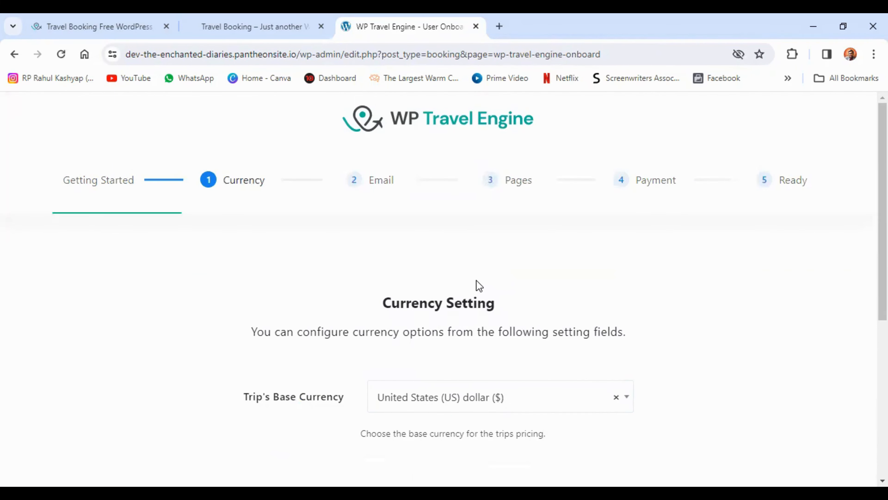
{"action": "scroll", "coordinate": [477, 280], "scroll_direction": "down", "scroll_amount": 5}
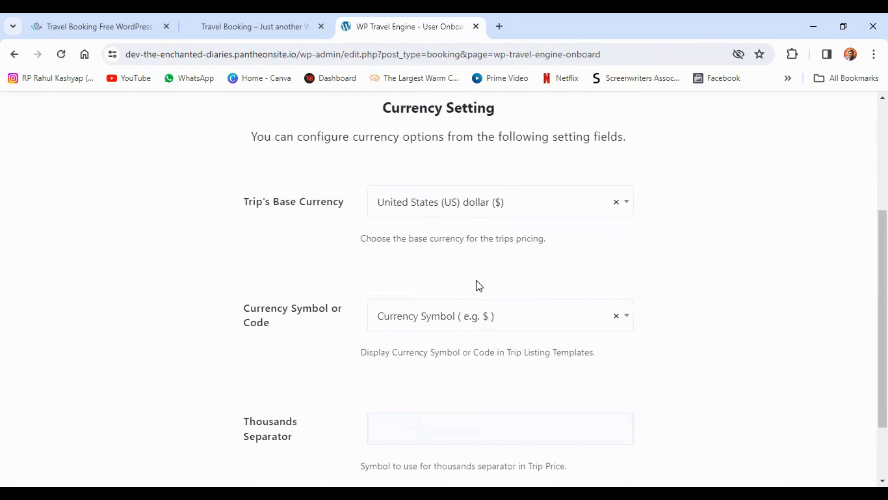
{"action": "scroll", "coordinate": [476, 280], "scroll_direction": "down", "scroll_amount": 2}
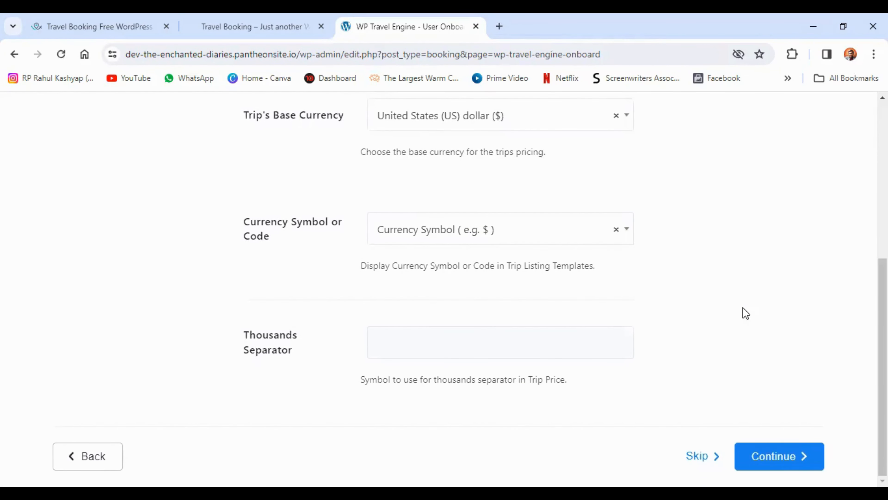
{"action": "left_click", "coordinate": [774, 460]}
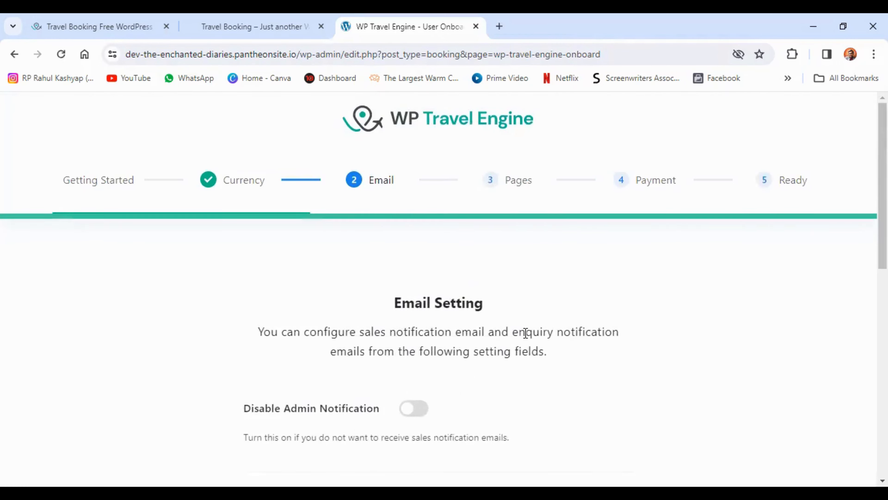
Turn on Disable Admin Notification in the email settings and review the sales notification and enquiry email options
{"action": "scroll", "coordinate": [523, 333], "scroll_direction": "down", "scroll_amount": 3}
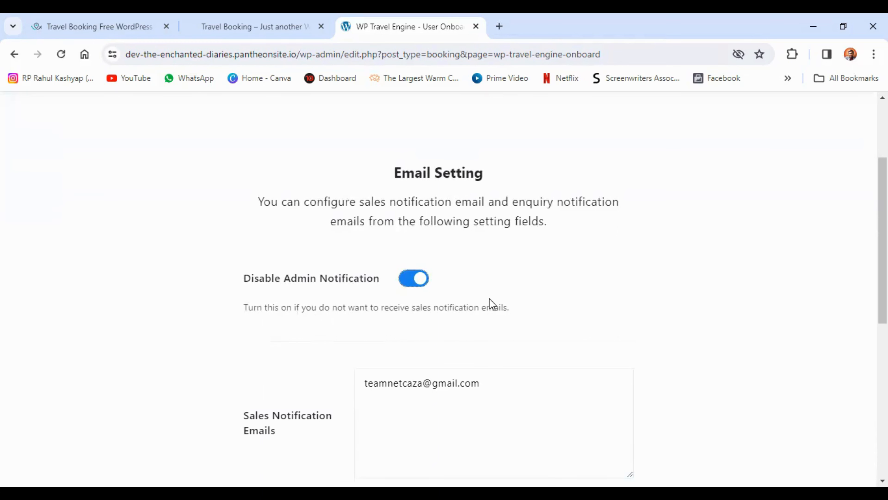
{"action": "scroll", "coordinate": [492, 303], "scroll_direction": "down", "scroll_amount": 3}
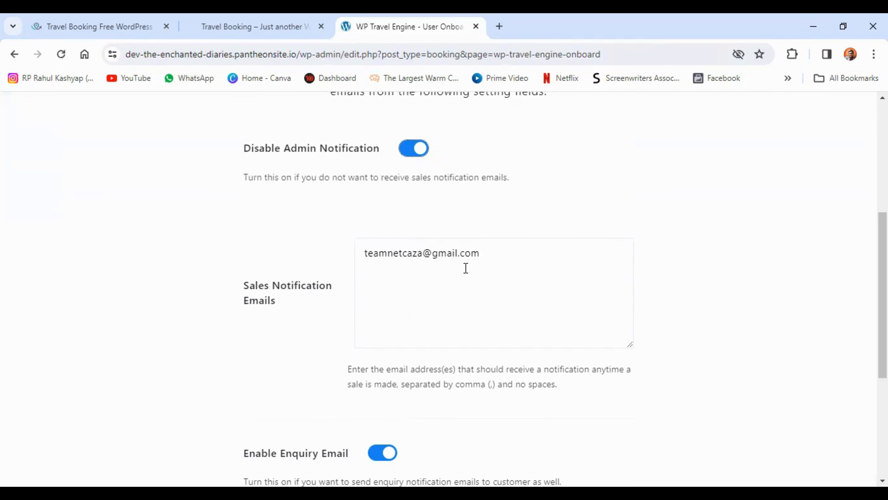
{"action": "scroll", "coordinate": [458, 276], "scroll_direction": "down", "scroll_amount": 5}
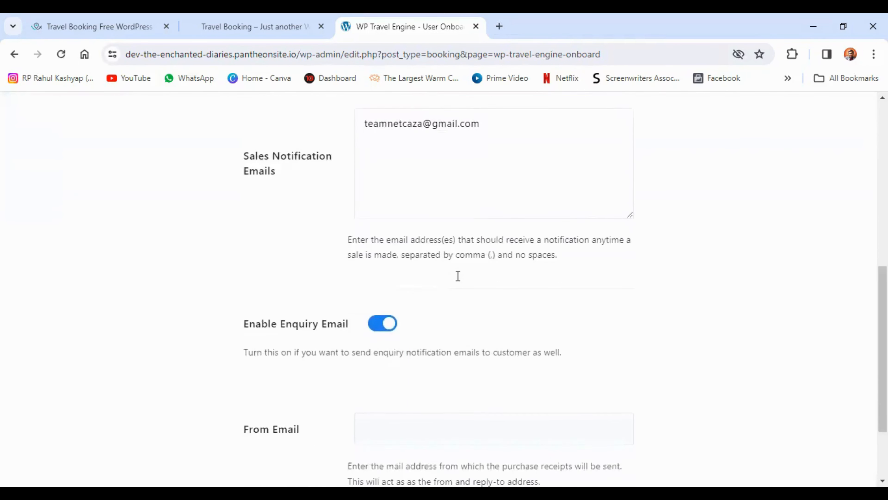
{"action": "scroll", "coordinate": [459, 280], "scroll_direction": "down", "scroll_amount": 1}
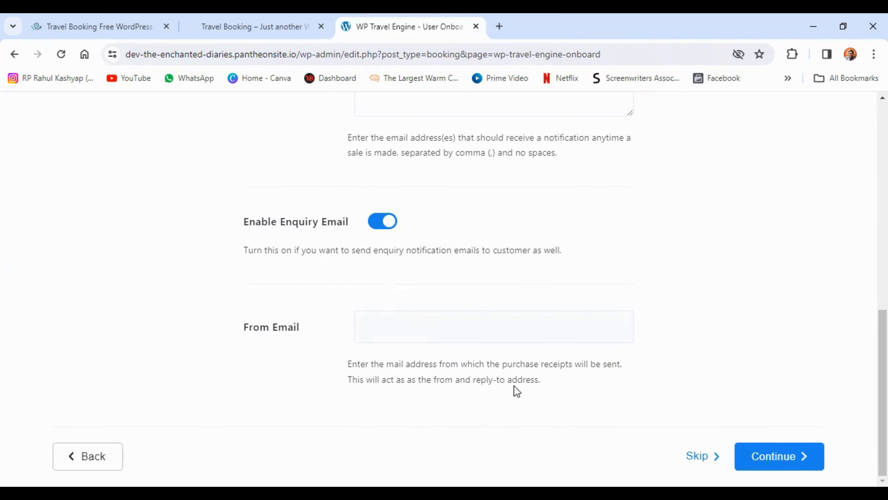
Copy the sales notification email address into the From Email field and continue to the page settings
{"action": "scroll", "coordinate": [452, 363], "scroll_direction": "up", "scroll_amount": 4}
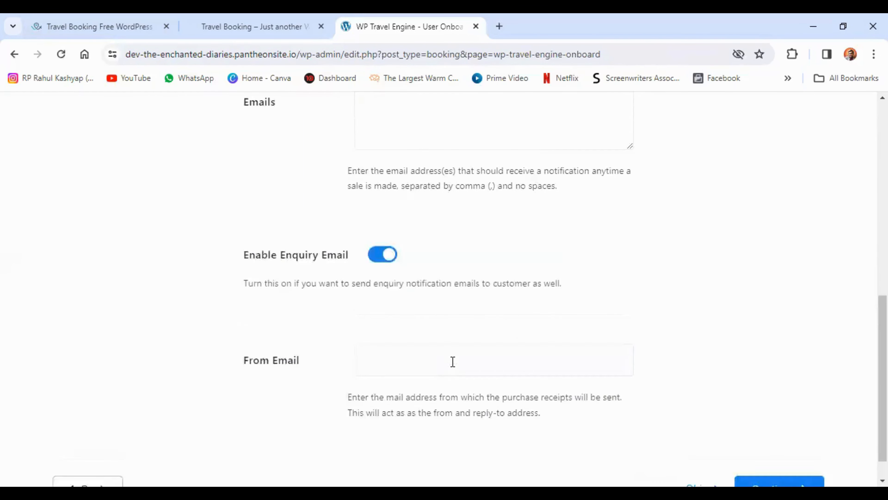
{"action": "left_click", "coordinate": [408, 151]}
{"action": "key", "text": "ctrl+a"}
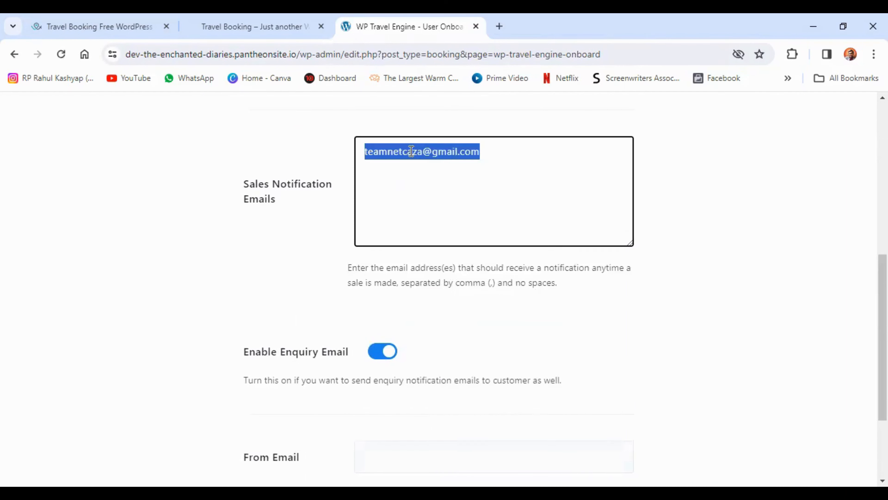
{"action": "right_click", "coordinate": [409, 154]}
{"action": "left_click", "coordinate": [441, 215]}
{"action": "scroll", "coordinate": [384, 309], "scroll_direction": "down", "scroll_amount": 4}
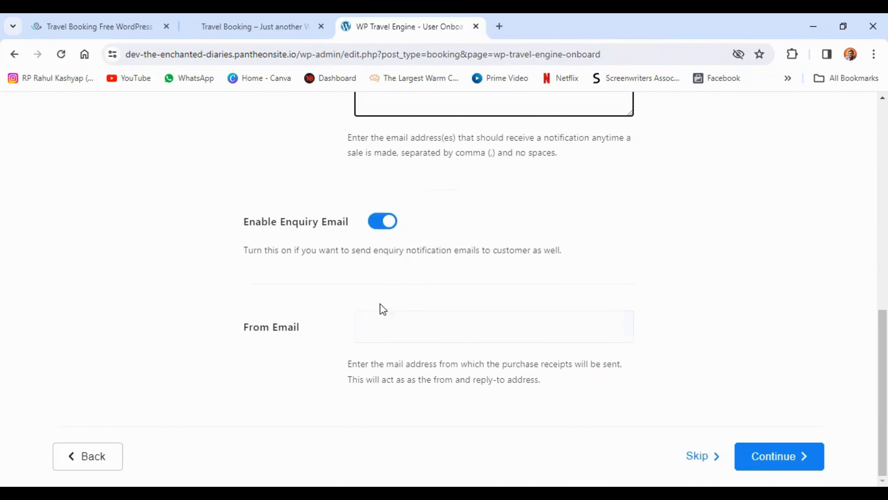
{"action": "right_click", "coordinate": [371, 329]}
{"action": "left_click", "coordinate": [407, 183]}
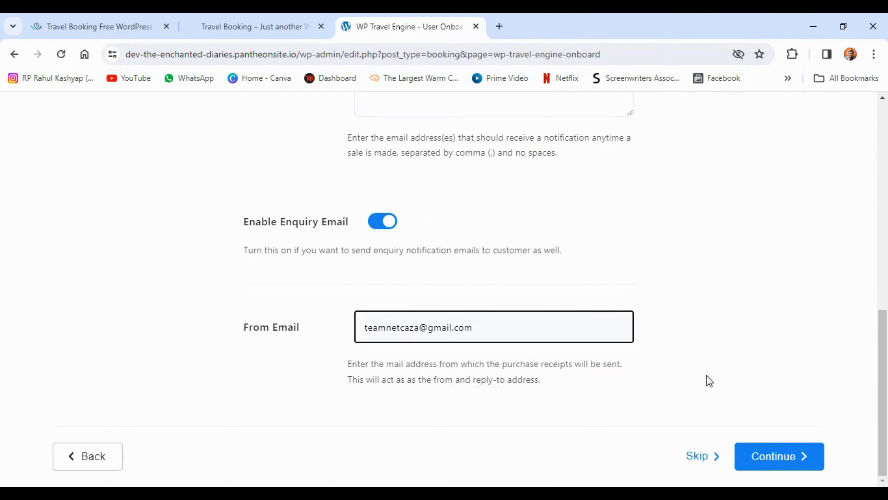
{"action": "left_click", "coordinate": [777, 461]}
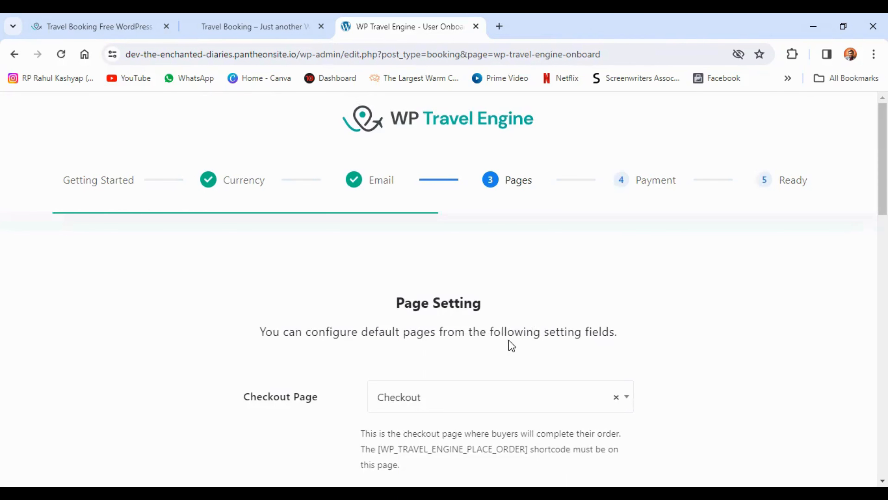
Review the default page assignments from Checkout to Trip Search Result, keep them all, and continue to the payment settings
{"action": "scroll", "coordinate": [433, 315], "scroll_direction": "down", "scroll_amount": 3}
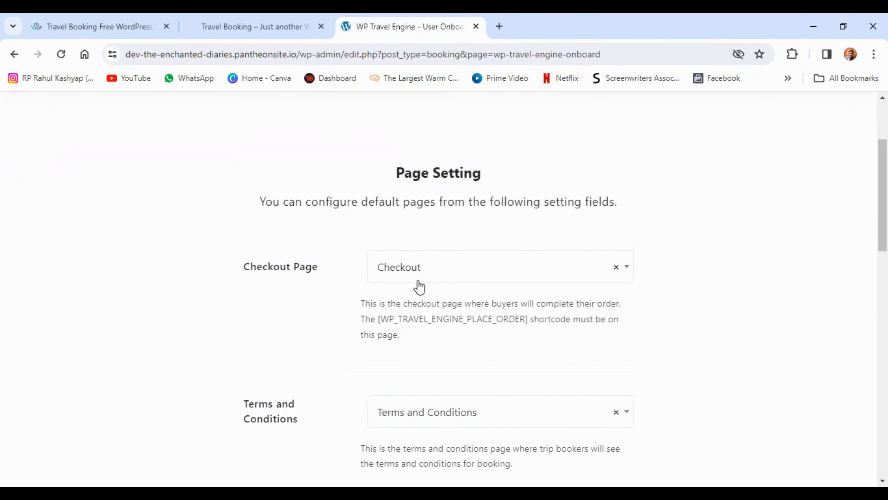
{"action": "scroll", "coordinate": [311, 318], "scroll_direction": "down", "scroll_amount": 3}
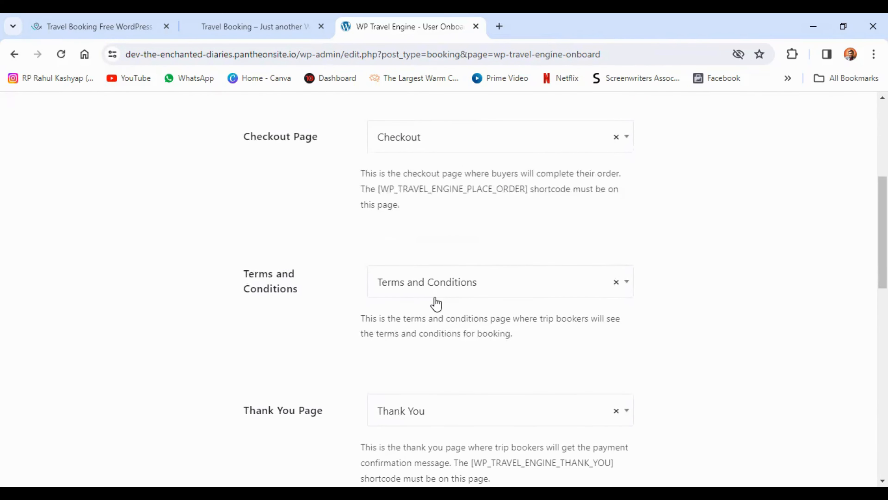
{"action": "scroll", "coordinate": [312, 314], "scroll_direction": "down", "scroll_amount": 4}
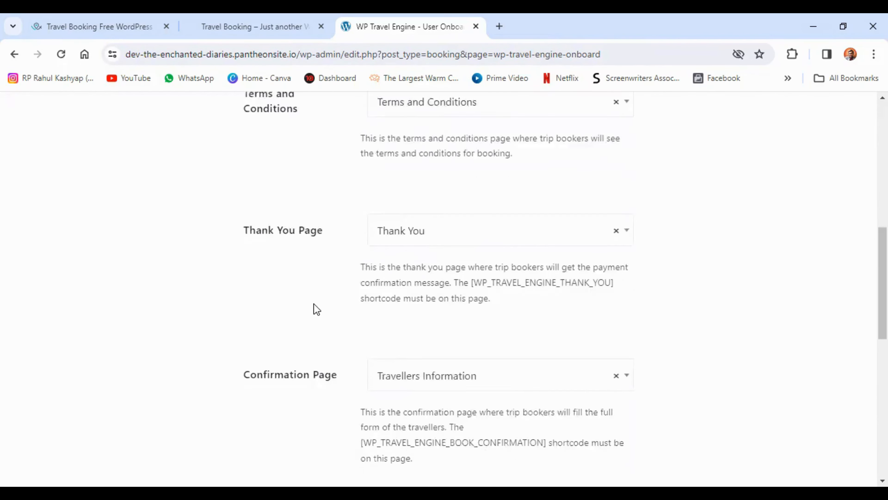
{"action": "scroll", "coordinate": [313, 303], "scroll_direction": "down", "scroll_amount": 5}
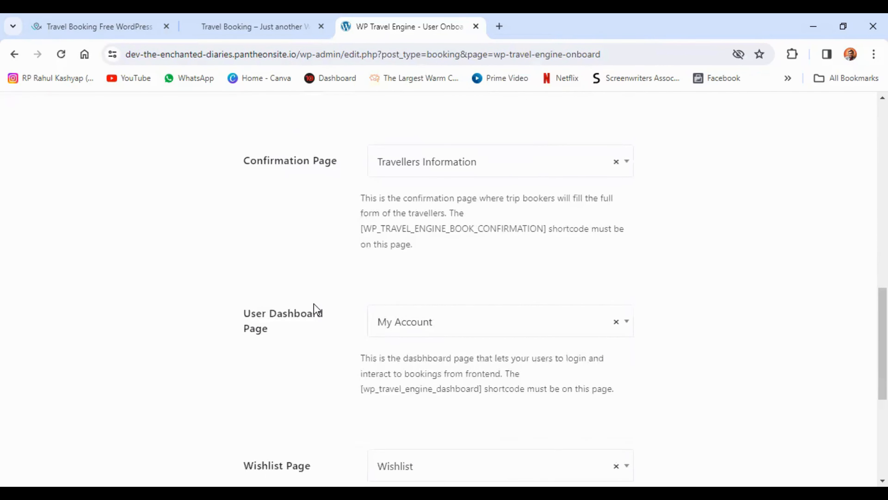
{"action": "scroll", "coordinate": [313, 304], "scroll_direction": "down", "scroll_amount": 6}
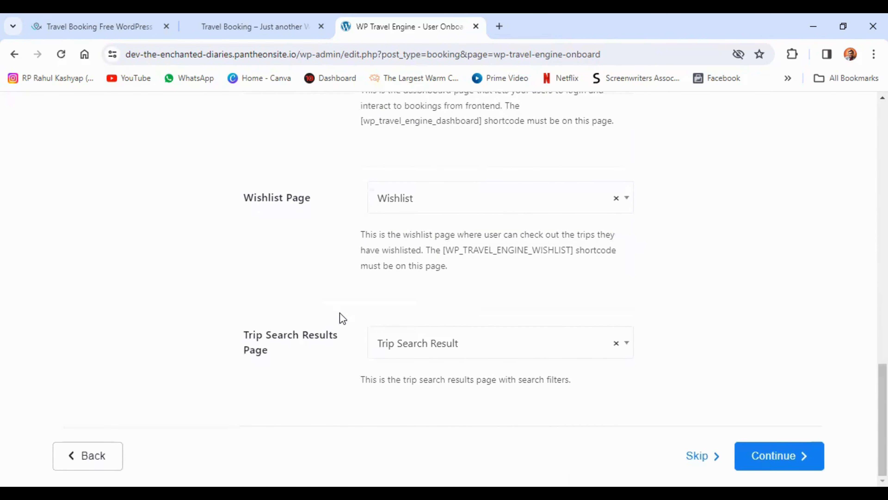
{"action": "left_click", "coordinate": [783, 457]}
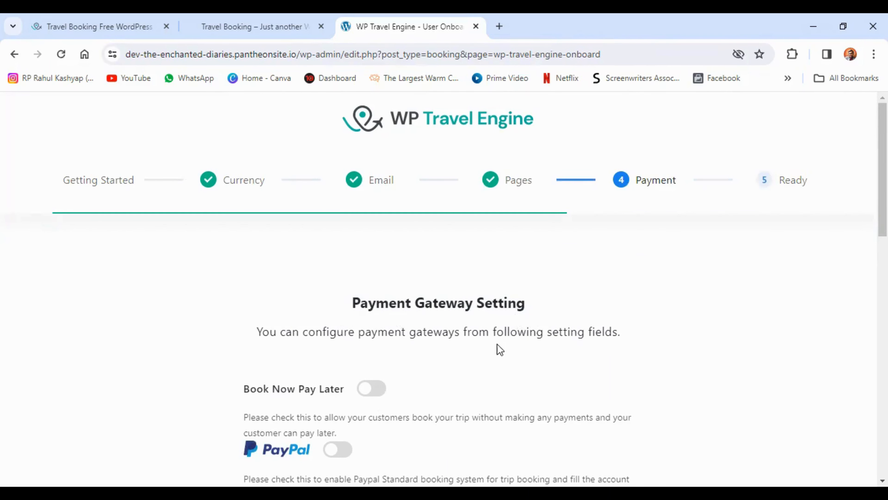
Try out the Book Now Pay Later and PayPal gateway options and switch both off again
{"action": "scroll", "coordinate": [413, 338], "scroll_direction": "down", "scroll_amount": 3}
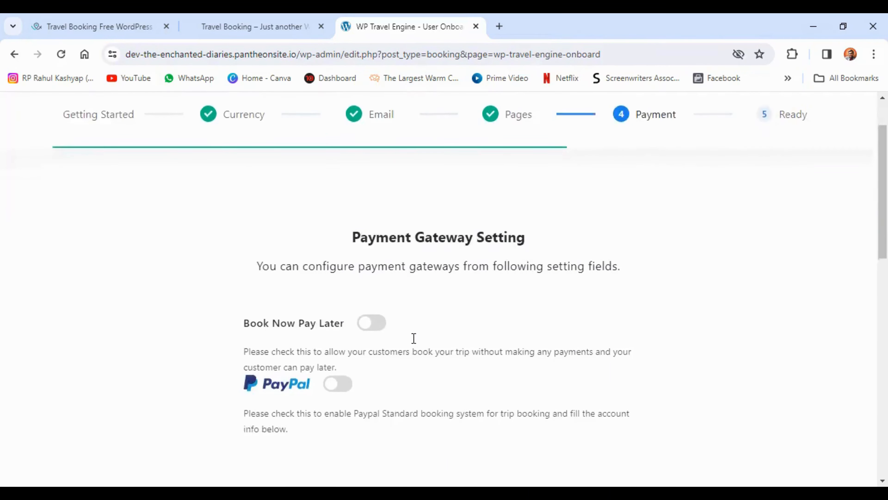
{"action": "left_click", "coordinate": [377, 266]}
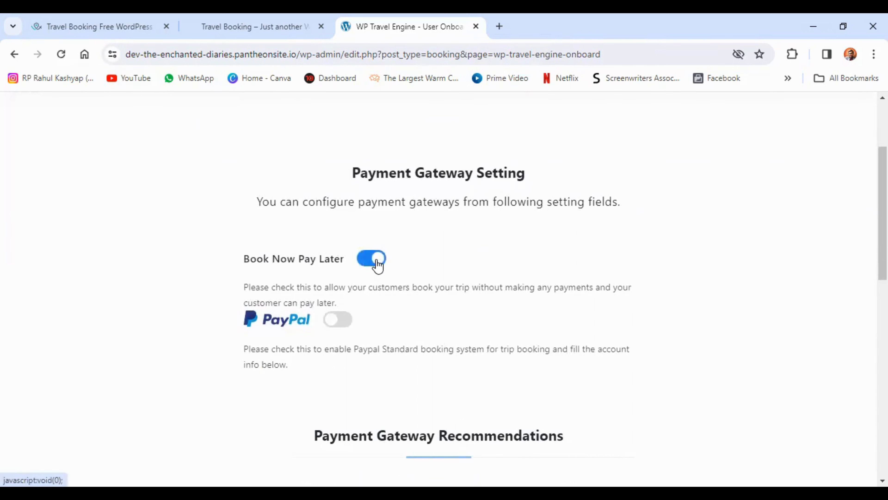
{"action": "left_click", "coordinate": [374, 265]}
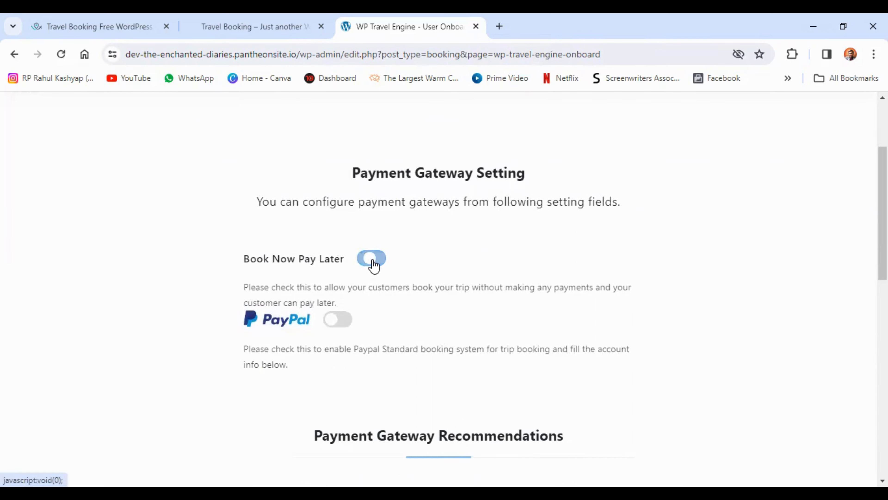
{"action": "left_click", "coordinate": [341, 327]}
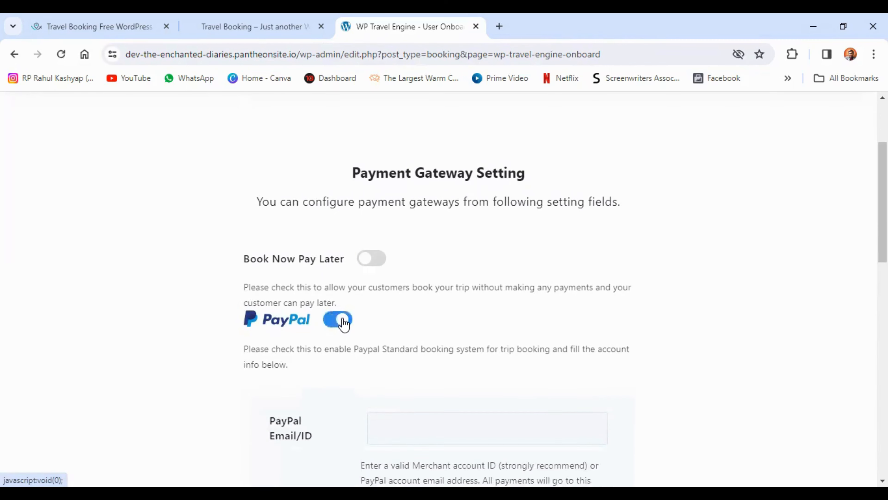
{"action": "scroll", "coordinate": [344, 324], "scroll_direction": "down", "scroll_amount": 10}
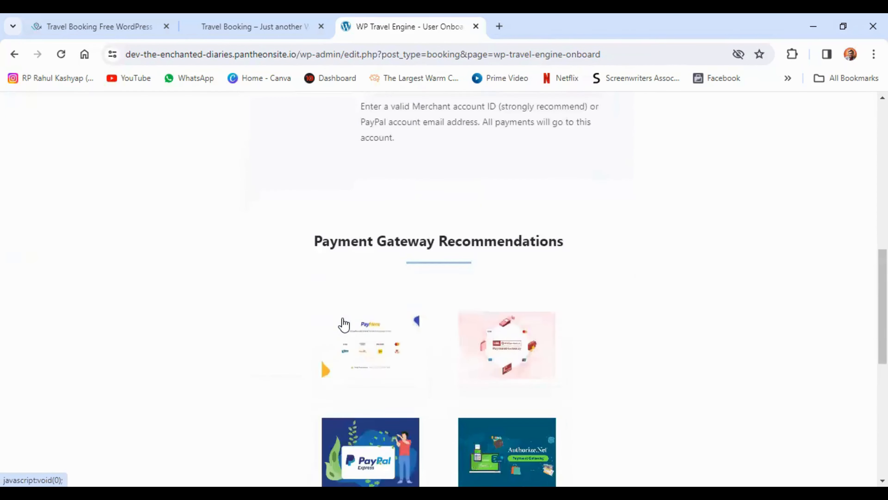
{"action": "scroll", "coordinate": [343, 324], "scroll_direction": "up", "scroll_amount": 6}
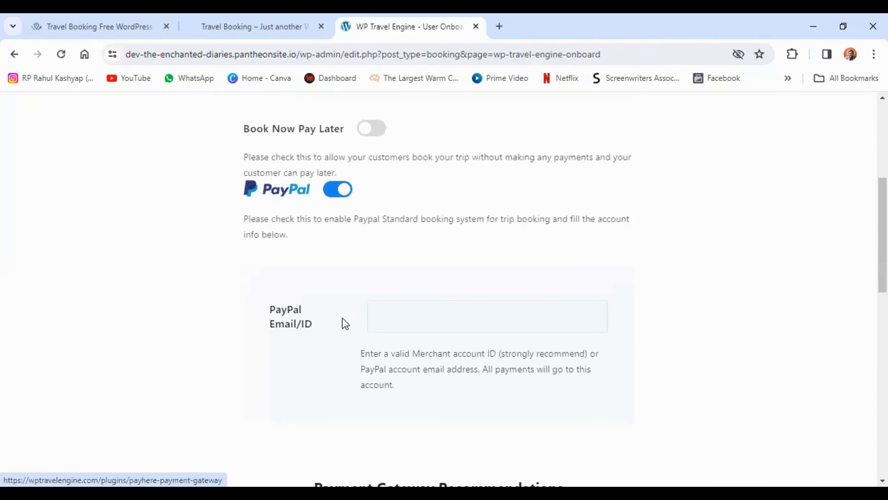
{"action": "left_click", "coordinate": [330, 196]}
{"action": "scroll", "coordinate": [418, 259], "scroll_direction": "up", "scroll_amount": 3}
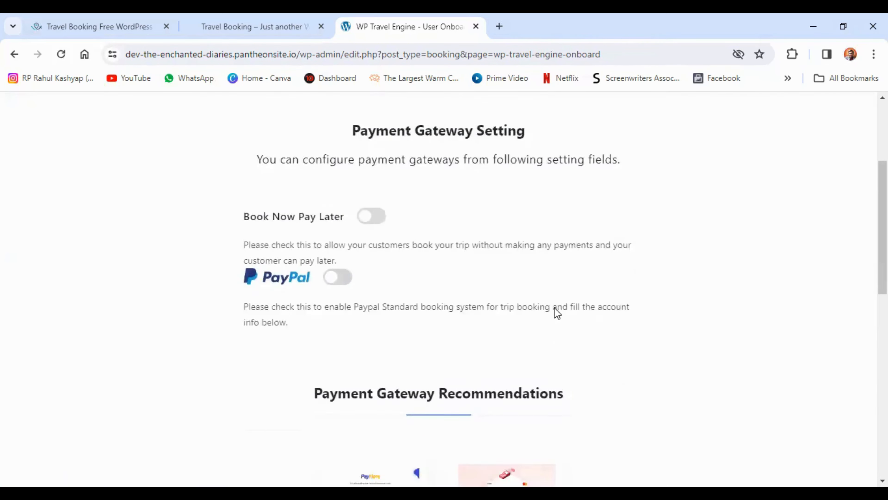
Look over the recommended payment gateways and complete the payment stage without enabling any gateway
{"action": "scroll", "coordinate": [556, 313], "scroll_direction": "down", "scroll_amount": 8}
{"action": "scroll", "coordinate": [556, 312], "scroll_direction": "down", "scroll_amount": 6}
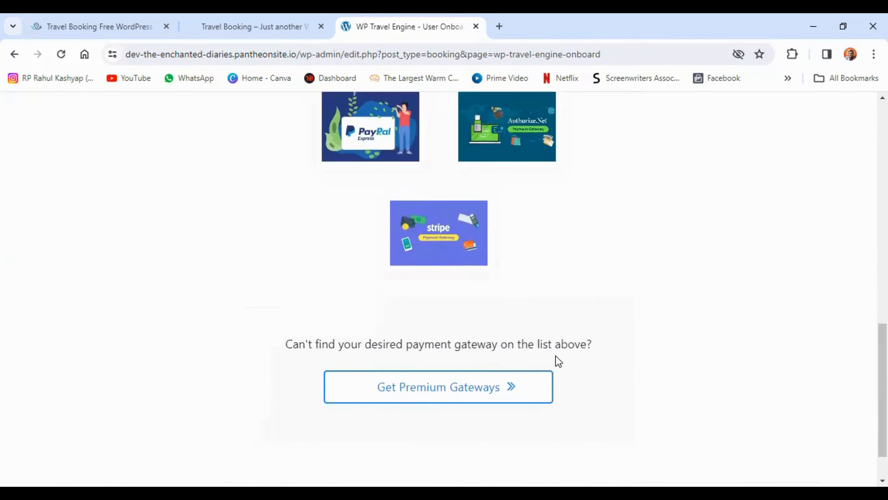
{"action": "left_click", "coordinate": [746, 458]}
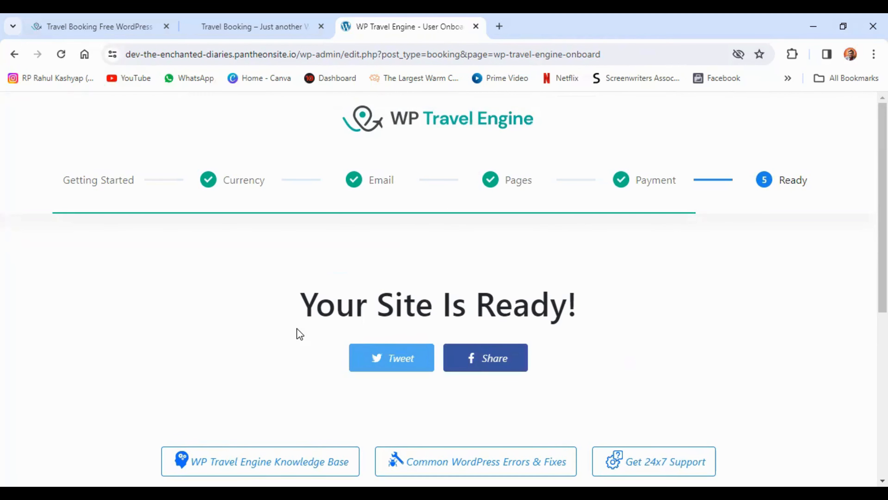
Leave the finished setup wizard for the WP Travel Engine dashboard and opt in to the plugin's update notifications
{"action": "scroll", "coordinate": [294, 321], "scroll_direction": "down", "scroll_amount": 7}
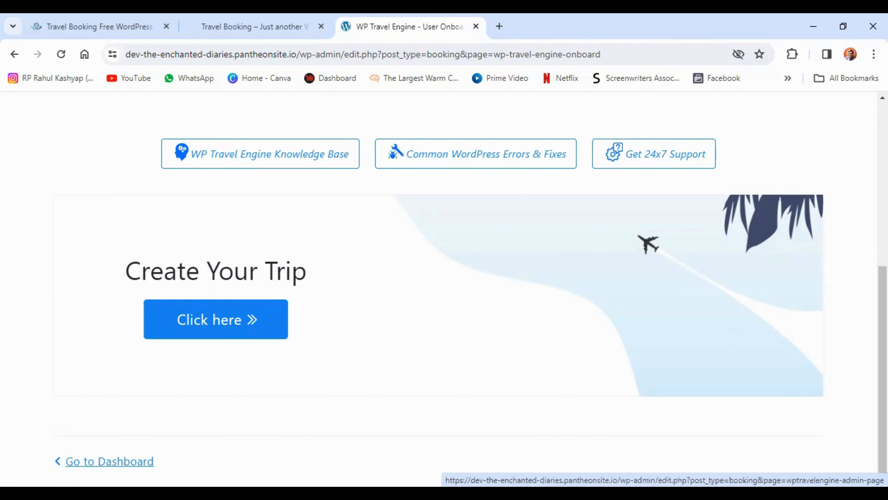
{"action": "left_click", "coordinate": [109, 461]}
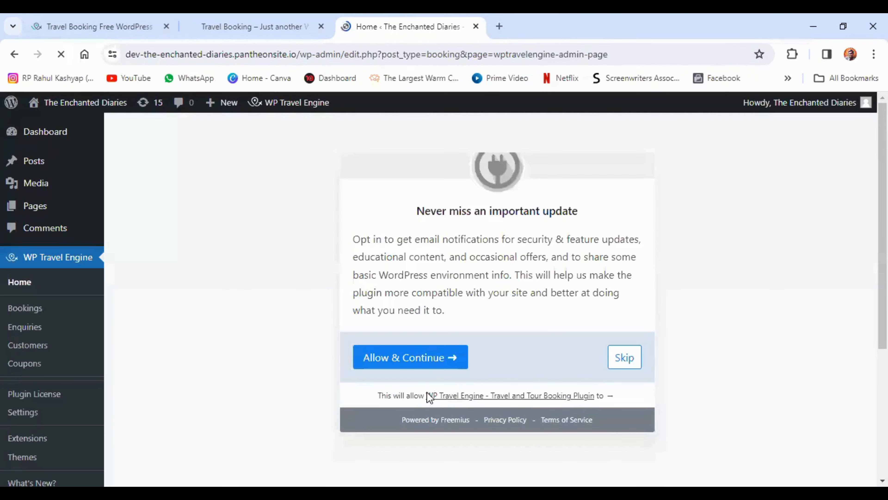
{"action": "left_click", "coordinate": [404, 365]}
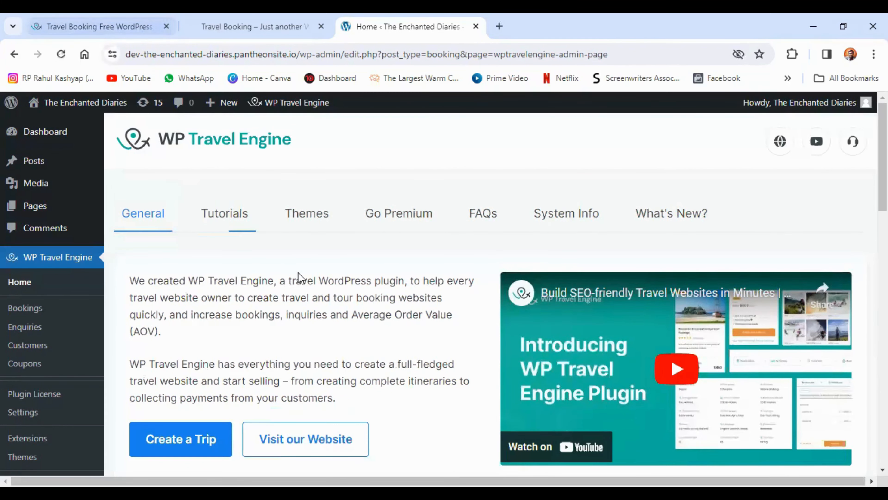
Request the free Travel Booking theme on the WP Travel Engine site, filling in the email address, first name and last name
{"action": "left_click", "coordinate": [85, 20]}
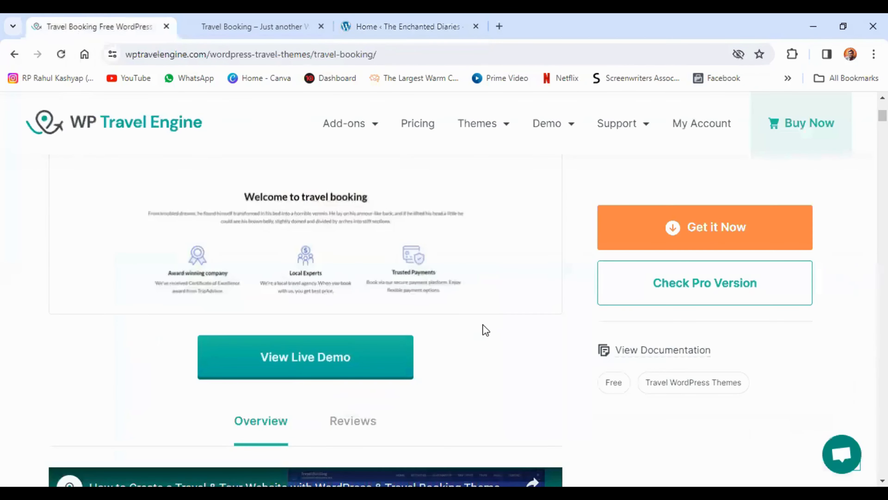
{"action": "scroll", "coordinate": [483, 324], "scroll_direction": "up", "scroll_amount": 2}
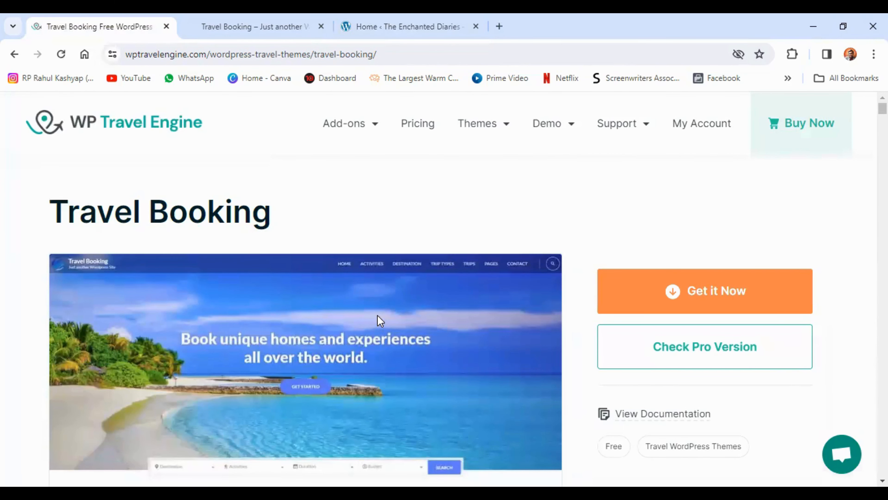
{"action": "scroll", "coordinate": [380, 320], "scroll_direction": "down", "scroll_amount": 2}
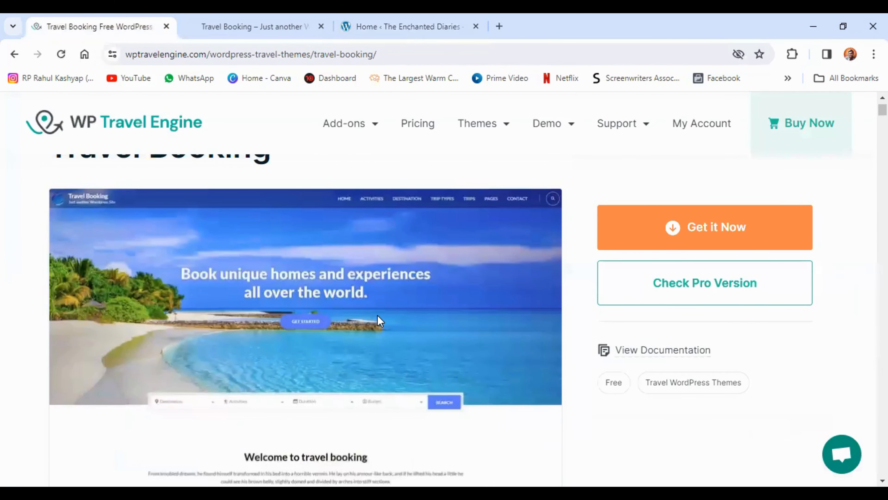
{"action": "left_click", "coordinate": [672, 228]}
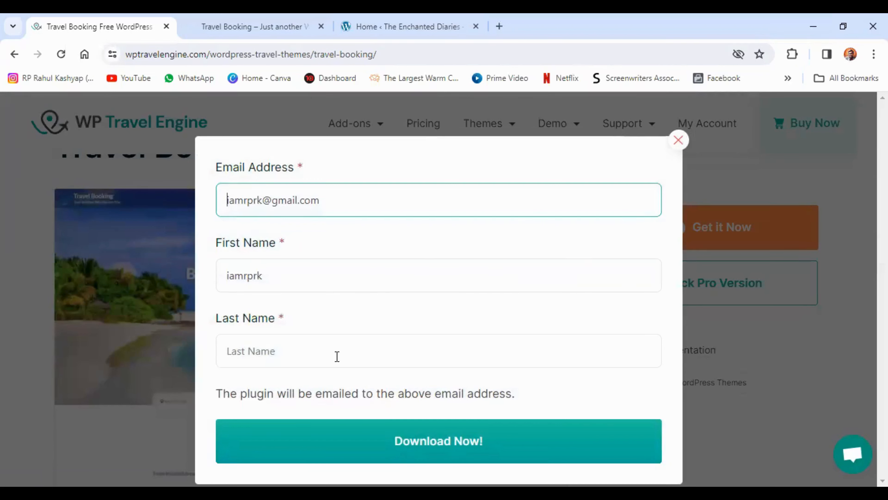
{"action": "left_click", "coordinate": [328, 357]}
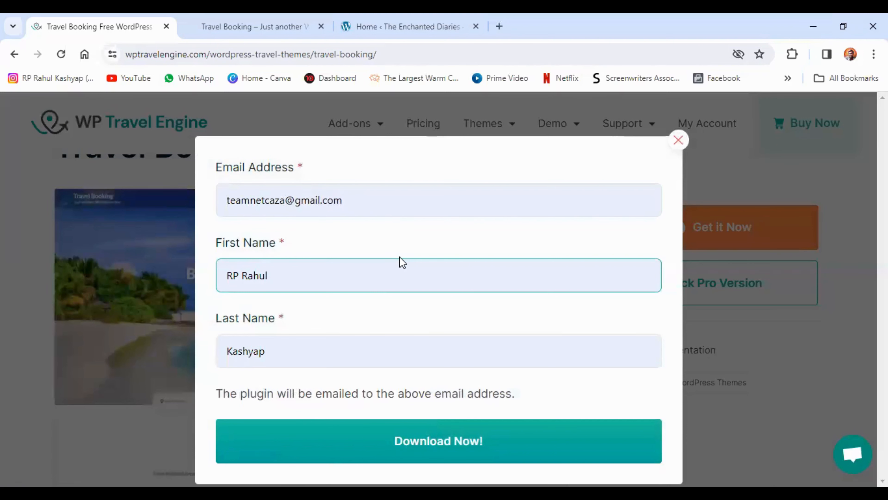
{"action": "left_click", "coordinate": [407, 446]}
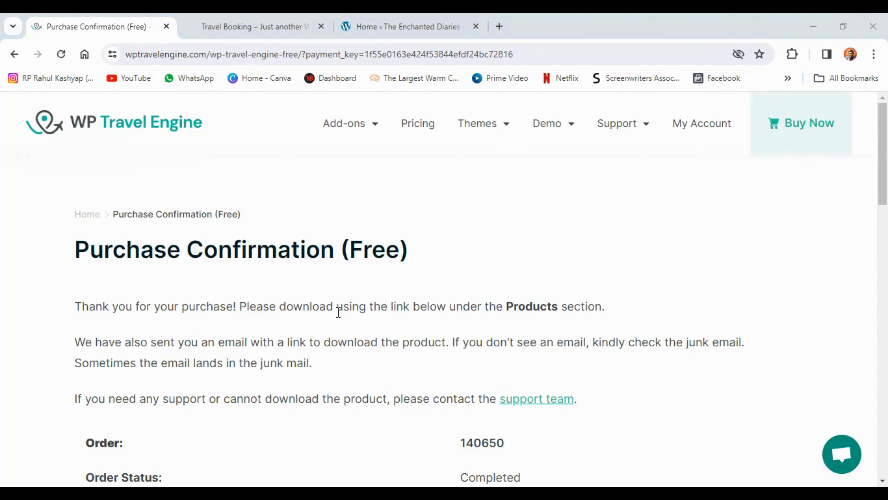
Download the travel-booking theme zip from the purchase confirmation page and check the browser's downloads
{"action": "scroll", "coordinate": [339, 312], "scroll_direction": "down", "scroll_amount": 10}
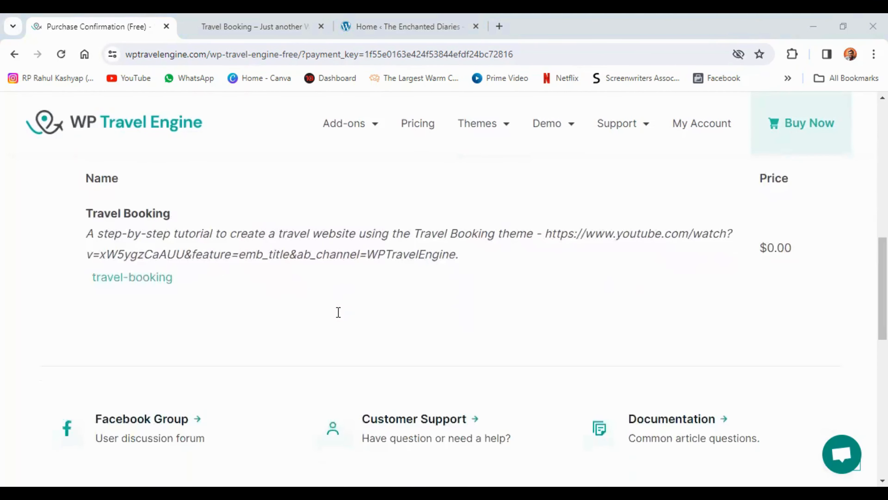
{"action": "left_click", "coordinate": [128, 280]}
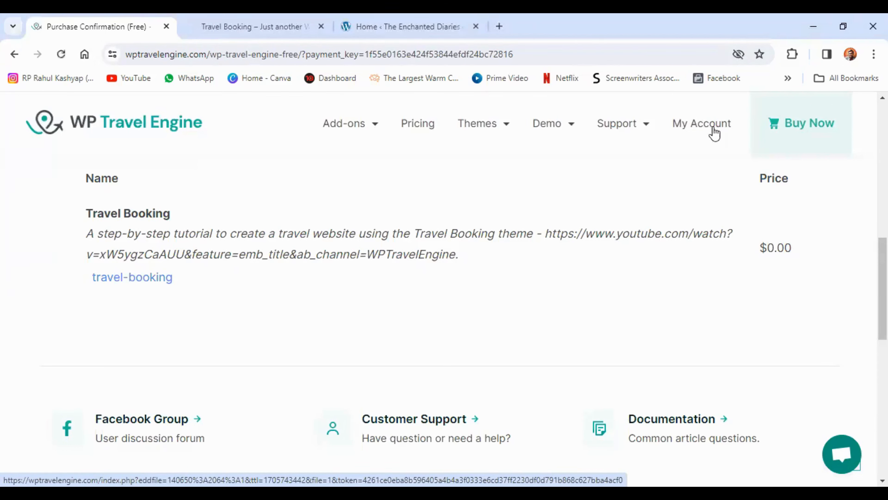
{"action": "left_click", "coordinate": [803, 54]}
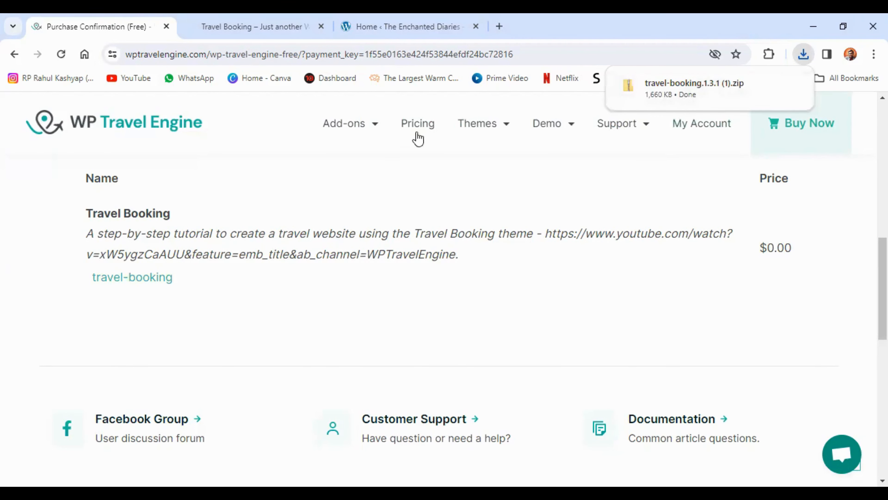
Switch to the site's WordPress admin and open the upload form for adding a new theme
{"action": "left_click", "coordinate": [395, 21]}
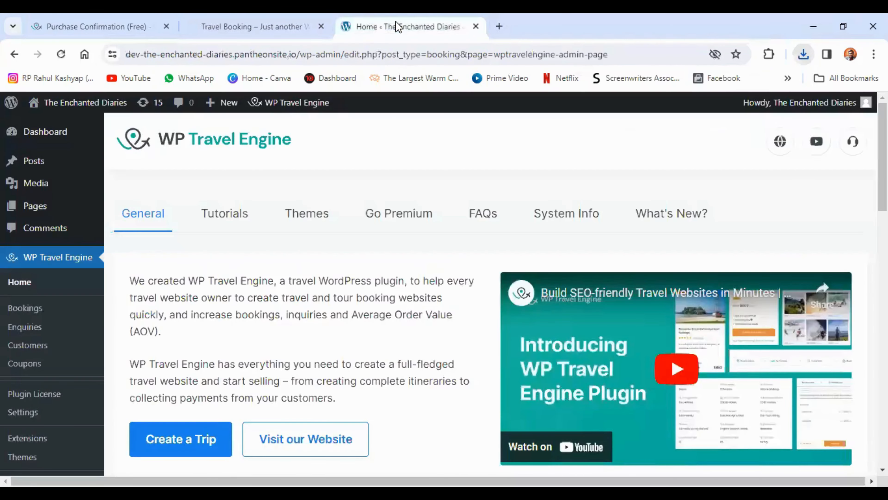
{"action": "scroll", "coordinate": [75, 345], "scroll_direction": "down", "scroll_amount": 5}
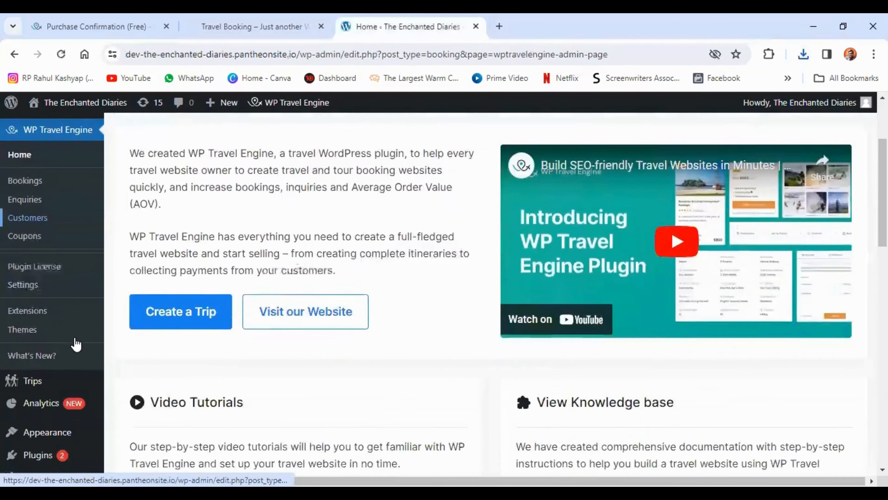
{"action": "mouse_move", "coordinate": [65, 368]}
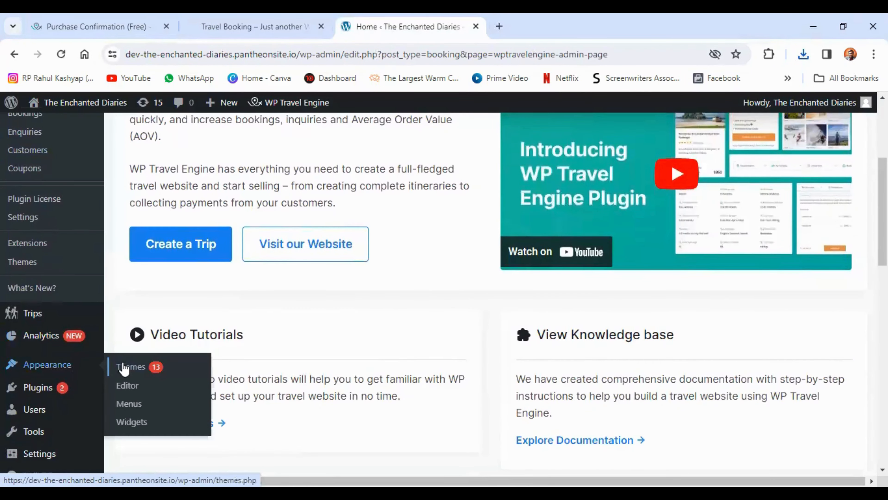
{"action": "left_click", "coordinate": [139, 370]}
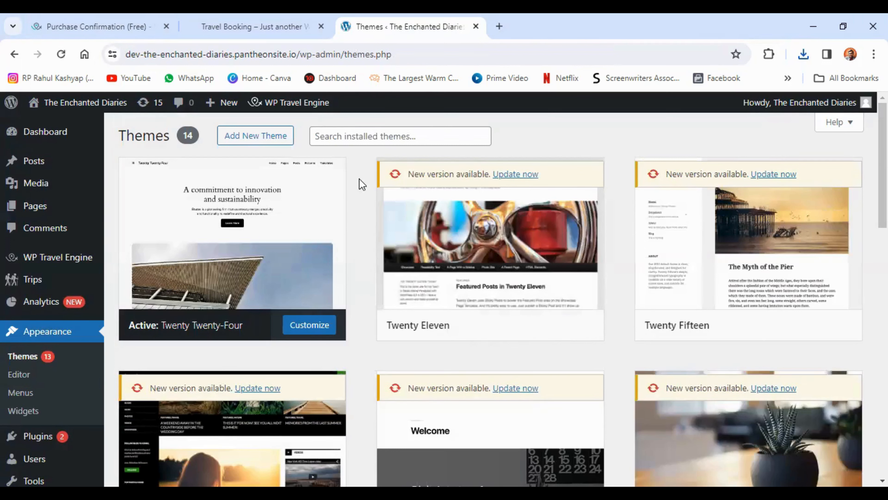
{"action": "left_click", "coordinate": [265, 142]}
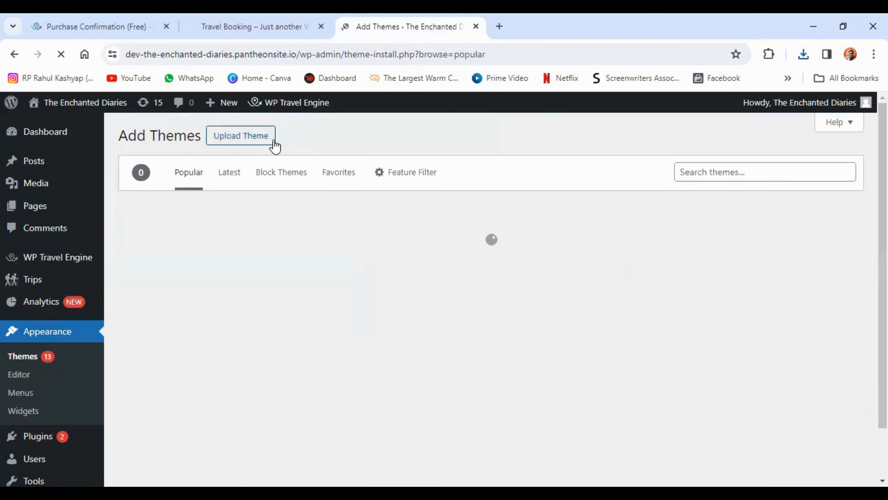
{"action": "left_click", "coordinate": [245, 141]}
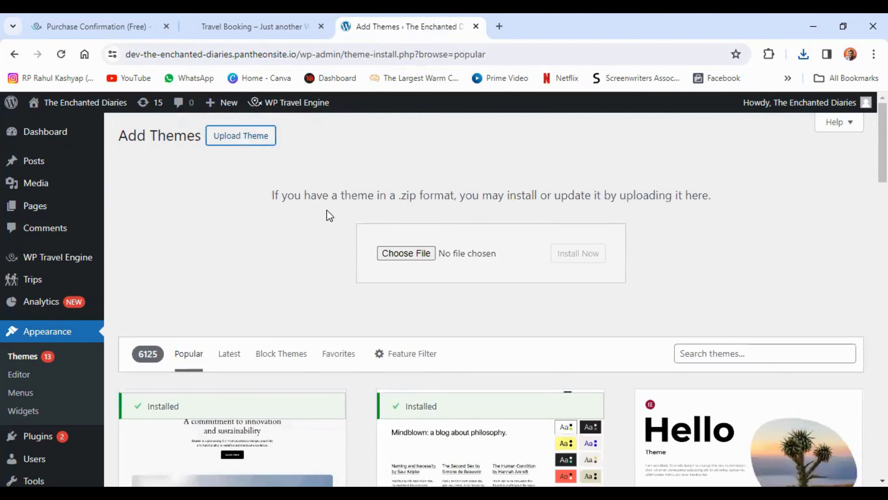
Upload travel-booking.1.3.1 (1).zip from the Downloads folder, install it as a theme and activate it
{"action": "left_click", "coordinate": [408, 259]}
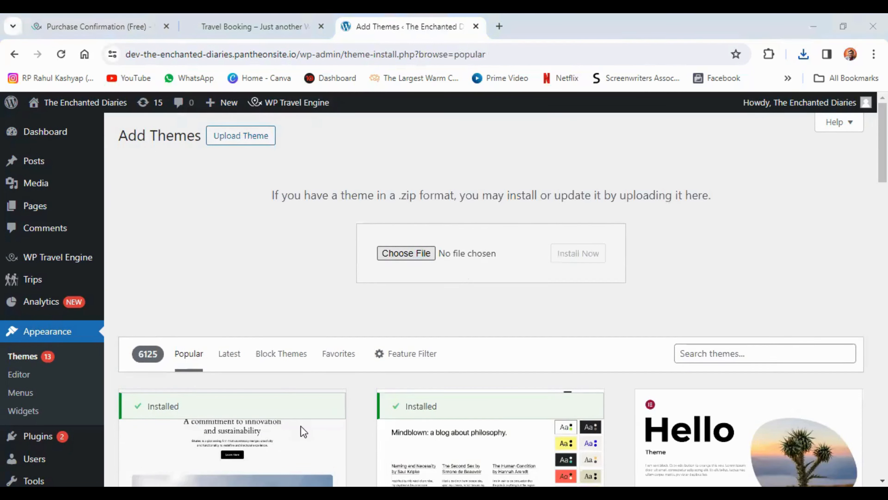
{"action": "left_click", "coordinate": [152, 135]}
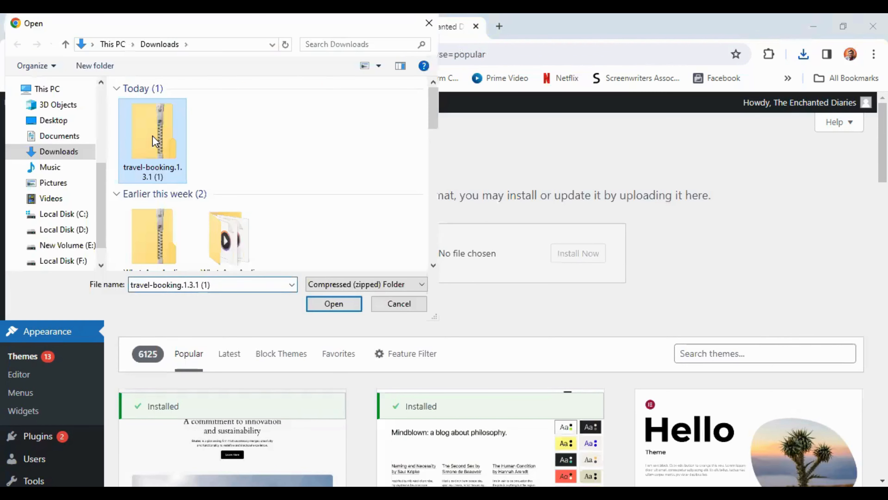
{"action": "left_click", "coordinate": [333, 307]}
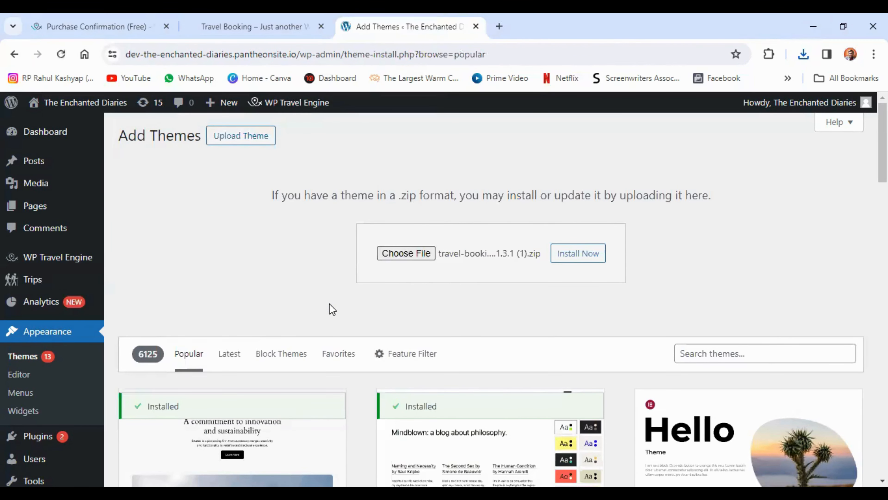
{"action": "left_click", "coordinate": [570, 257]}
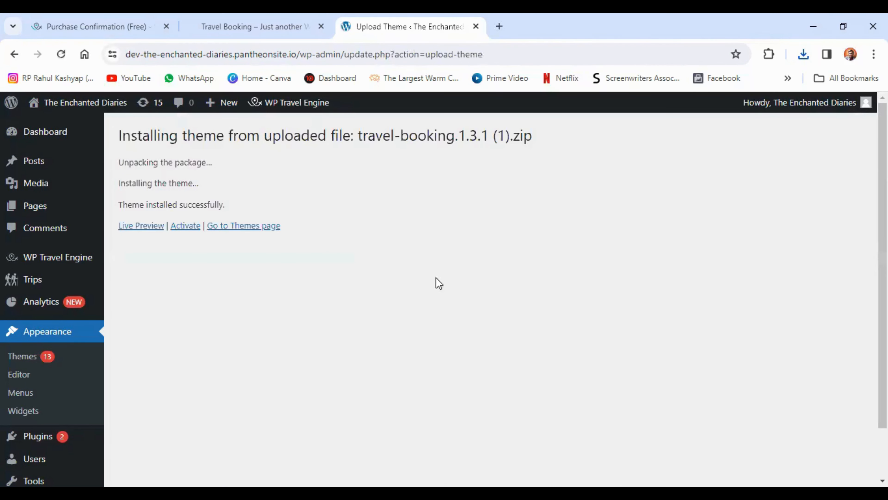
{"action": "left_click", "coordinate": [185, 227]}
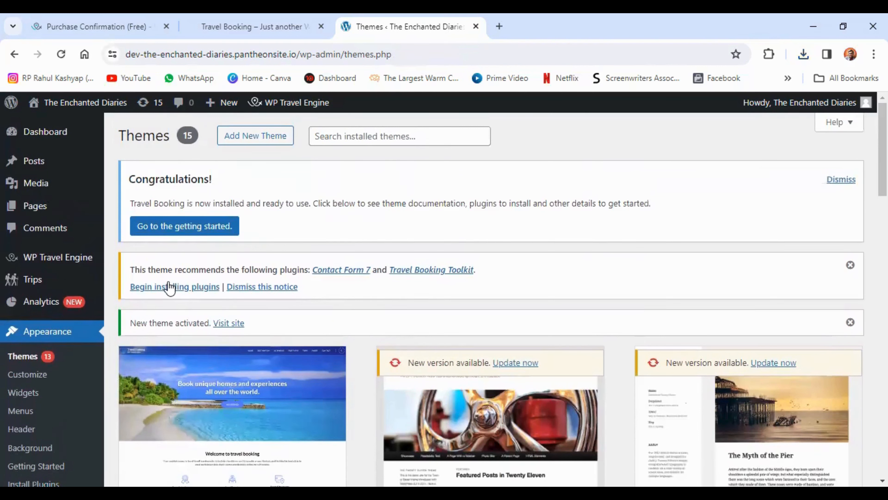
Bulk install the theme's recommended plugins, Contact Form 7 and Travel Booking Toolkit
{"action": "left_click", "coordinate": [185, 289]}
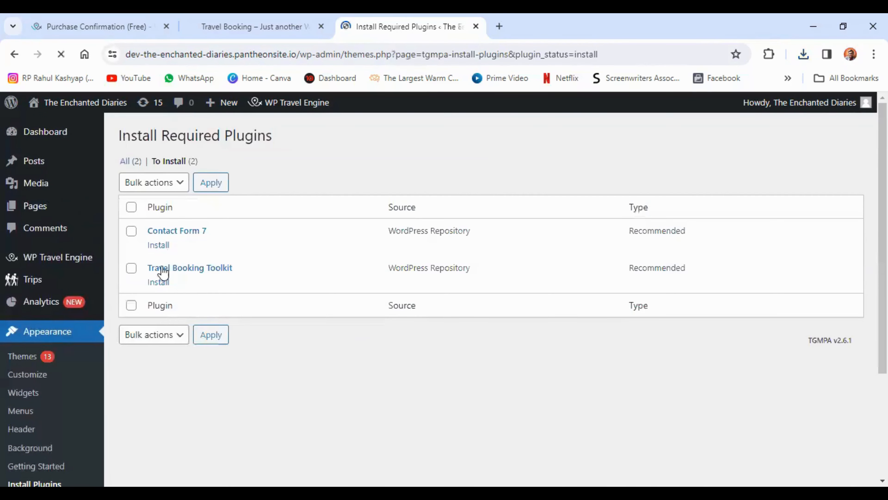
{"action": "left_click", "coordinate": [131, 206]}
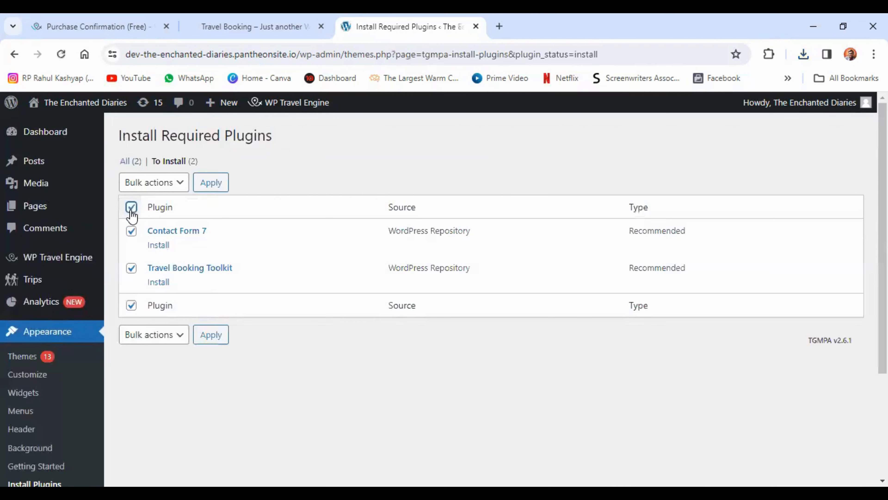
{"action": "left_click", "coordinate": [161, 191]}
{"action": "left_click", "coordinate": [153, 210]}
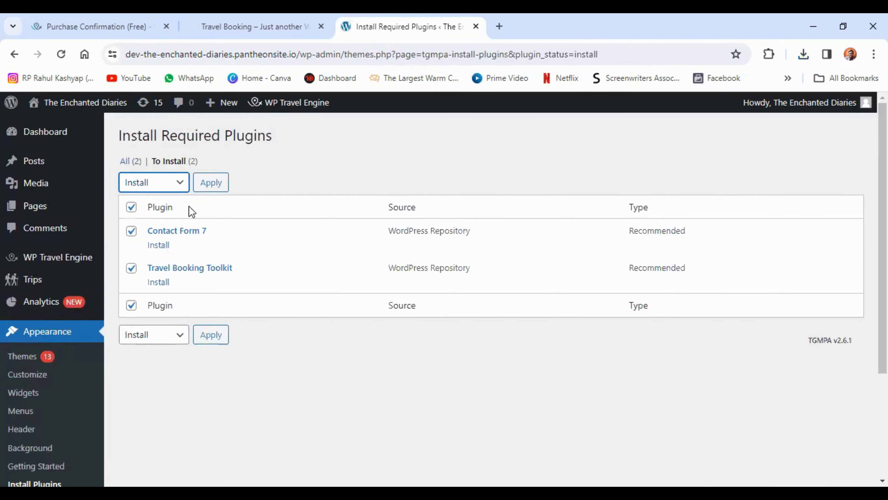
{"action": "left_click", "coordinate": [211, 186]}
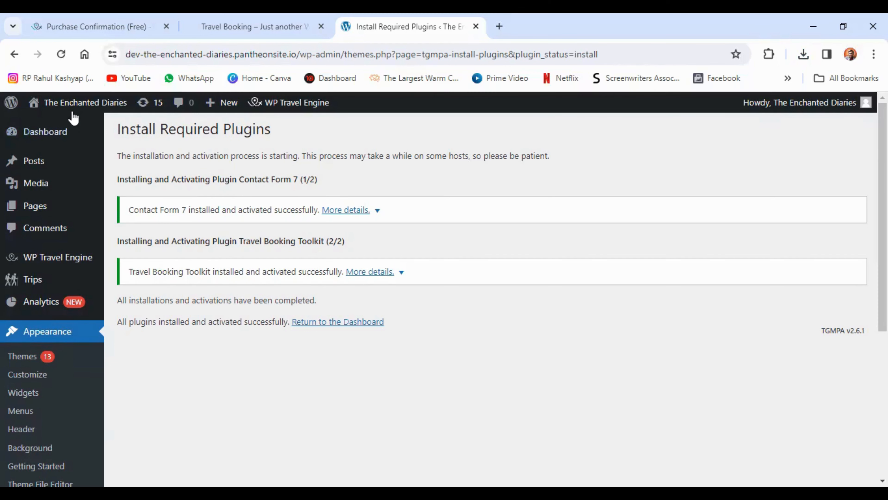
Open the live site in a separate browser tab and look over its front page with the activated theme
{"action": "mouse_move", "coordinate": [70, 105]}
{"action": "right_click", "coordinate": [52, 128]}
{"action": "left_click", "coordinate": [70, 136]}
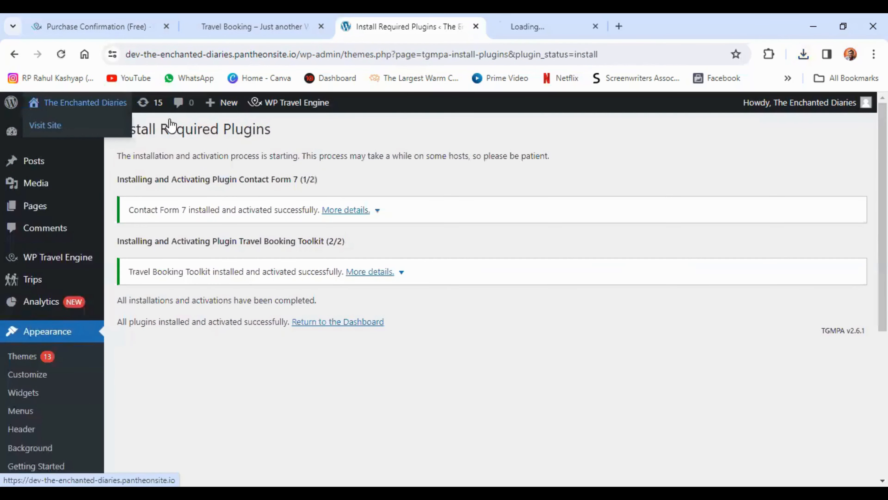
{"action": "left_click", "coordinate": [541, 28]}
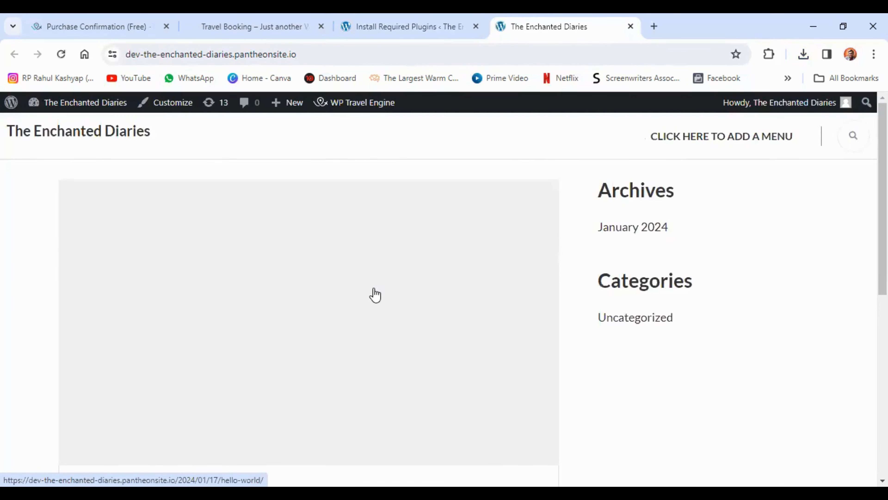
{"action": "scroll", "coordinate": [376, 295], "scroll_direction": "down", "scroll_amount": 7}
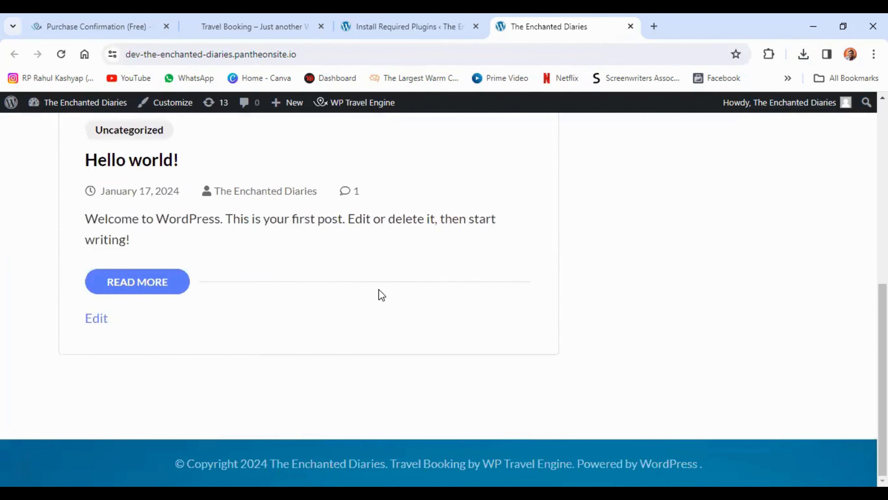
{"action": "scroll", "coordinate": [382, 295], "scroll_direction": "up", "scroll_amount": 7}
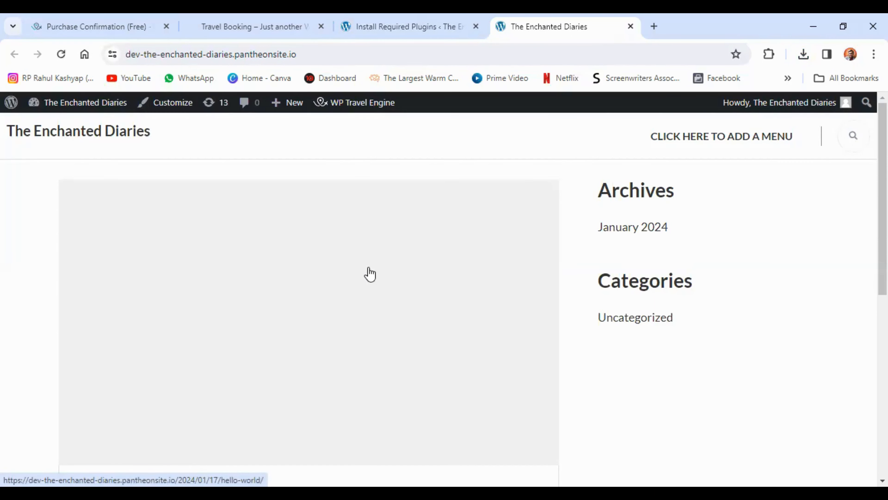
Open the site's Customizer and set the homepage to display a static page
{"action": "left_click", "coordinate": [171, 109]}
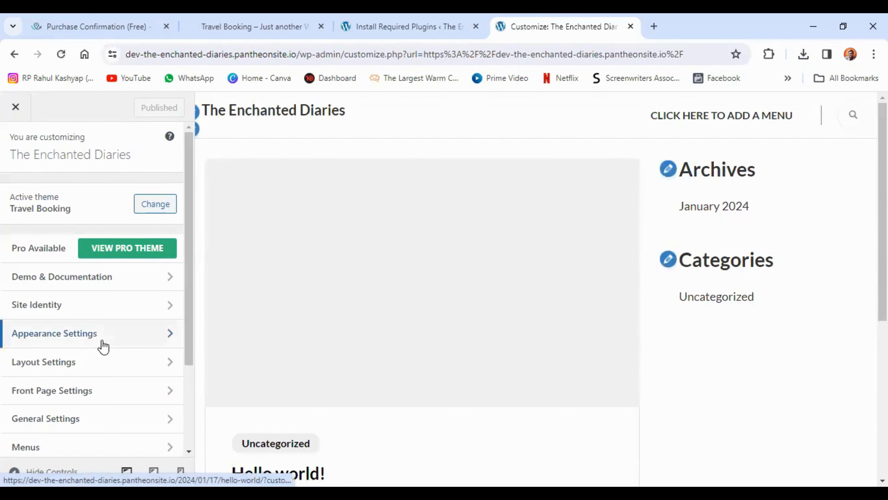
{"action": "scroll", "coordinate": [101, 347], "scroll_direction": "down", "scroll_amount": 3}
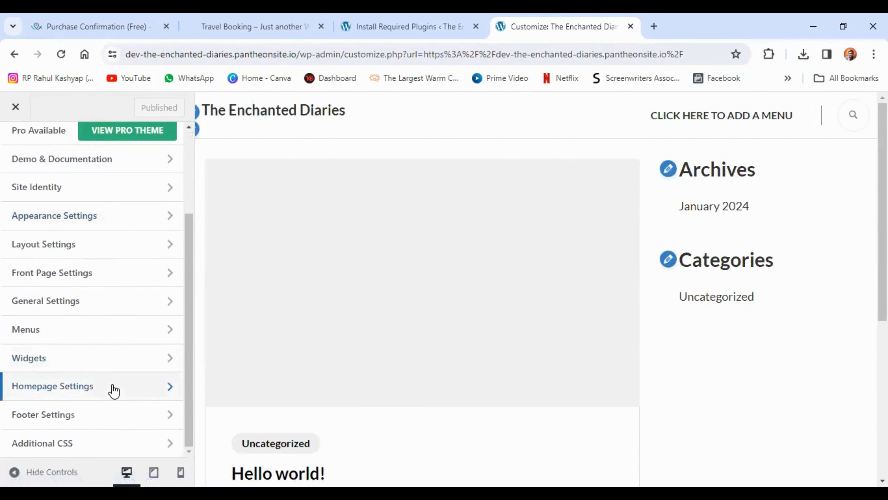
{"action": "left_click", "coordinate": [129, 393]}
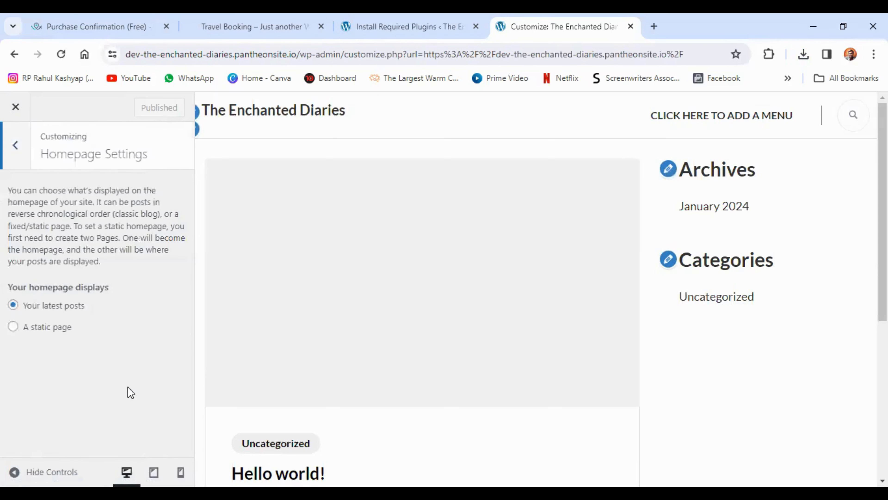
{"action": "left_click", "coordinate": [13, 327]}
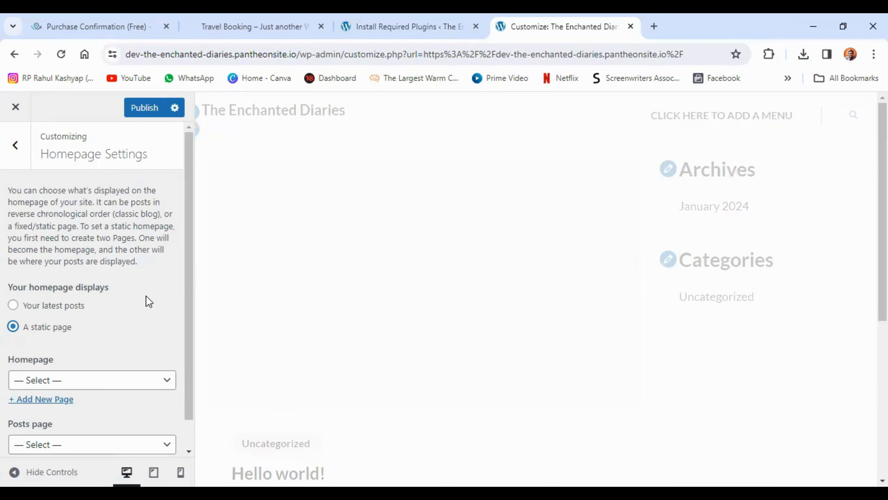
{"action": "scroll", "coordinate": [145, 311], "scroll_direction": "down", "scroll_amount": 1}
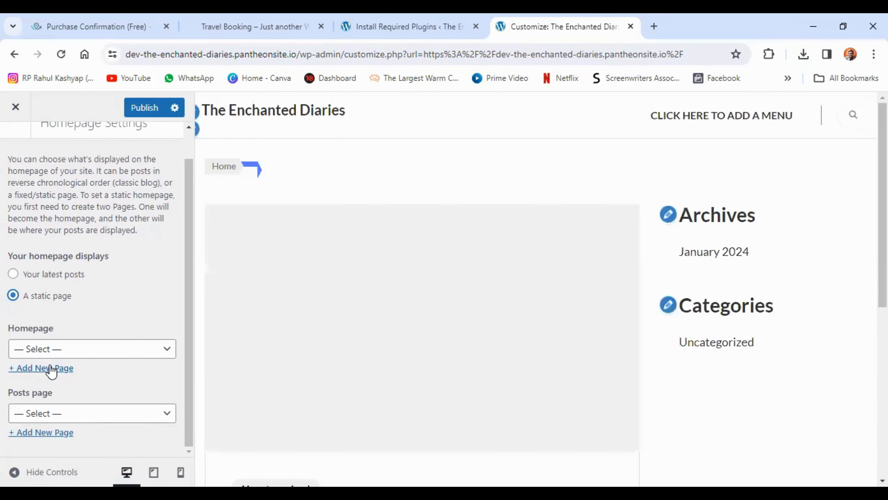
Add a new page titled Home as the homepage and publish the change
{"action": "left_click", "coordinate": [51, 368]}
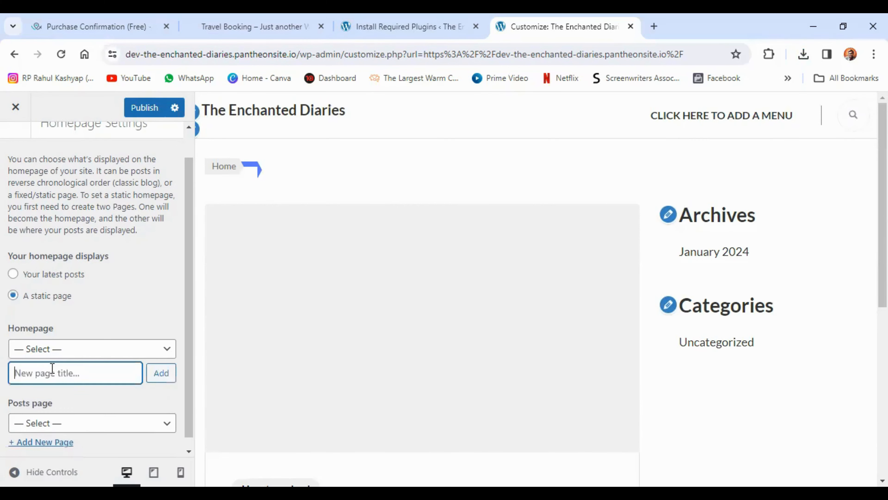
{"action": "type", "text": "Home"}
{"action": "left_click", "coordinate": [166, 379]}
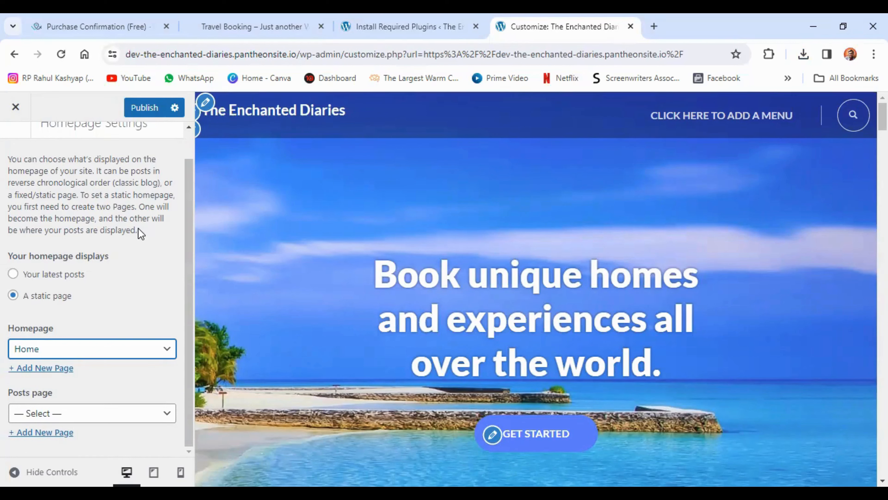
{"action": "left_click", "coordinate": [142, 109]}
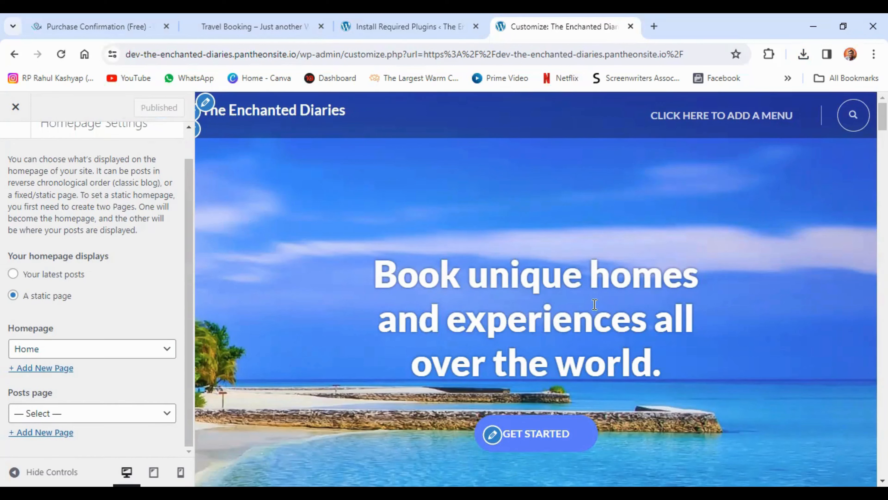
Look over the homepage preview from the banner and trip search through Popular Packages and Featured Trip to Deals and Discounts
{"action": "scroll", "coordinate": [596, 297], "scroll_direction": "down", "scroll_amount": 6}
{"action": "scroll", "coordinate": [596, 297], "scroll_direction": "down", "scroll_amount": 10}
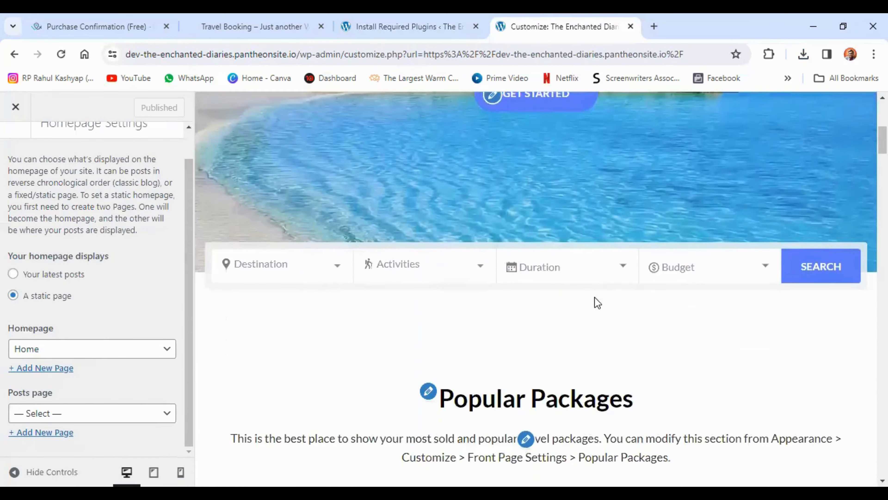
{"action": "scroll", "coordinate": [597, 303], "scroll_direction": "down", "scroll_amount": 8}
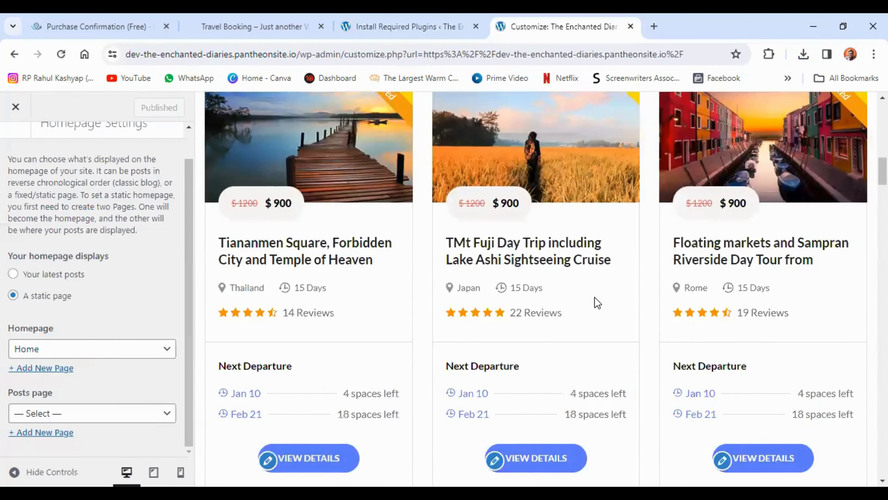
{"action": "scroll", "coordinate": [597, 302], "scroll_direction": "down", "scroll_amount": 10}
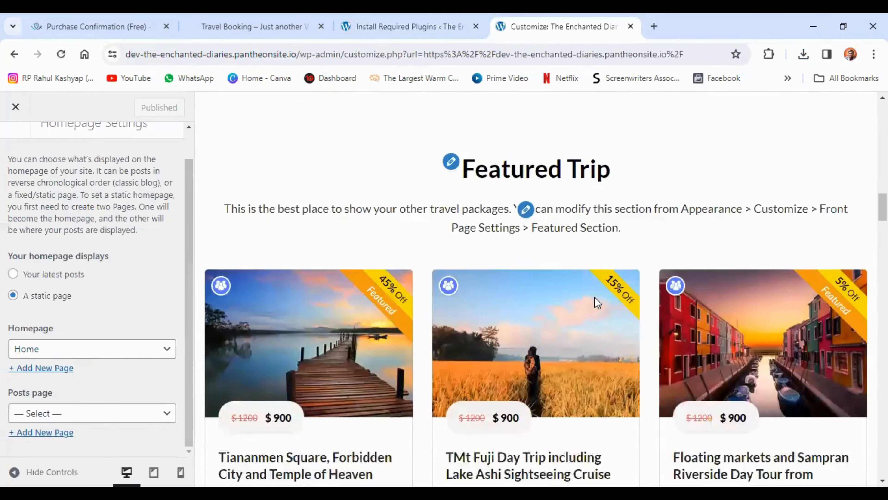
{"action": "scroll", "coordinate": [595, 335], "scroll_direction": "down", "scroll_amount": 1}
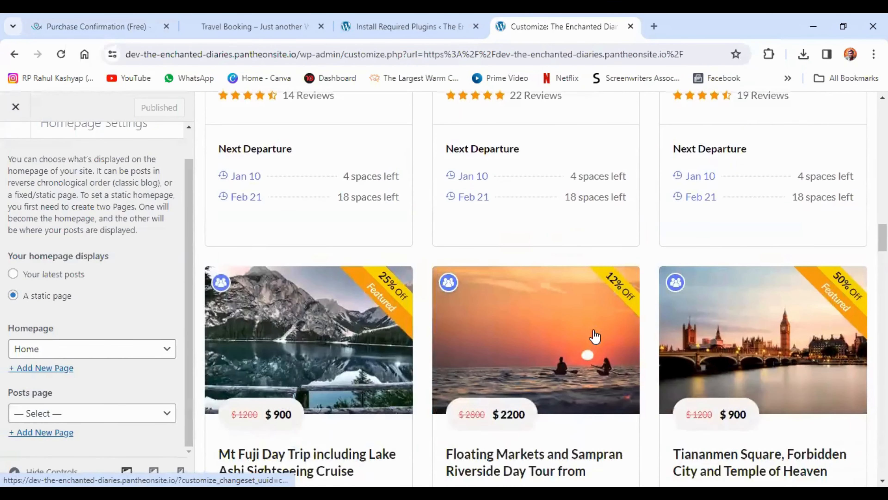
{"action": "scroll", "coordinate": [595, 335], "scroll_direction": "up", "scroll_amount": 15}
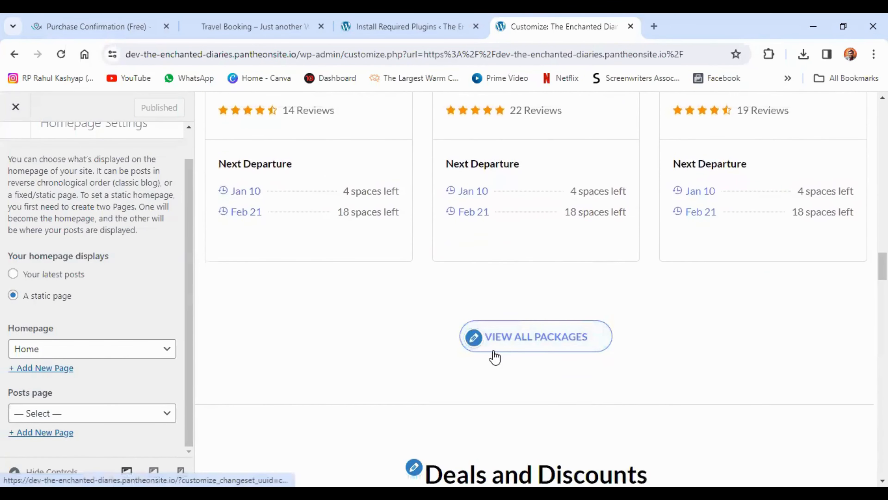
{"action": "scroll", "coordinate": [531, 373], "scroll_direction": "down", "scroll_amount": 7}
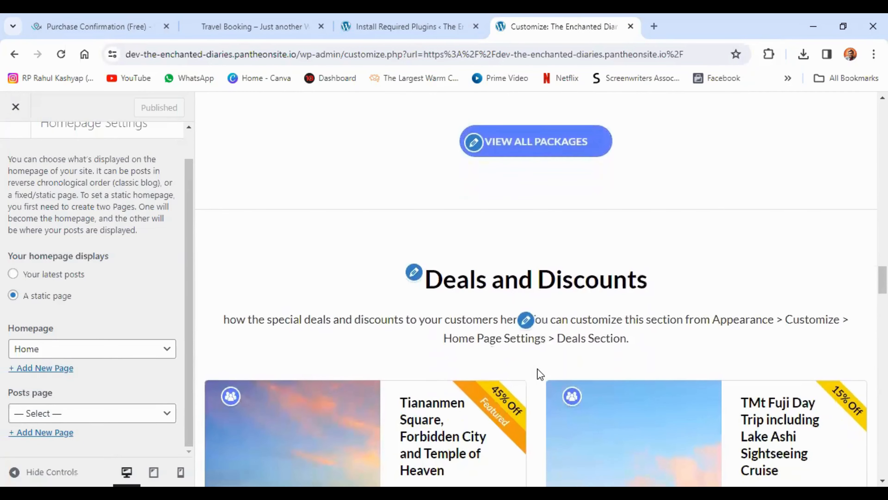
Open the Deals and Discounts section's settings and look over its trip cards in the preview
{"action": "left_click", "coordinate": [415, 274]}
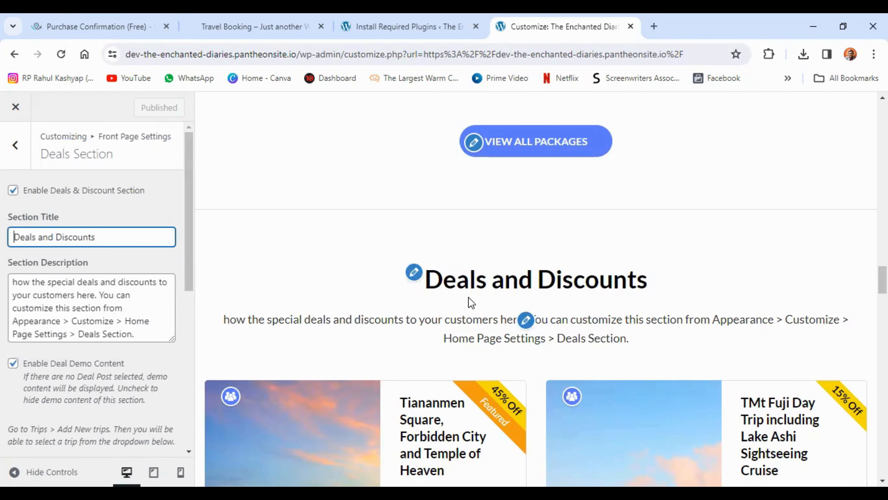
{"action": "scroll", "coordinate": [469, 298], "scroll_direction": "down", "scroll_amount": 5}
{"action": "scroll", "coordinate": [469, 296], "scroll_direction": "down", "scroll_amount": 9}
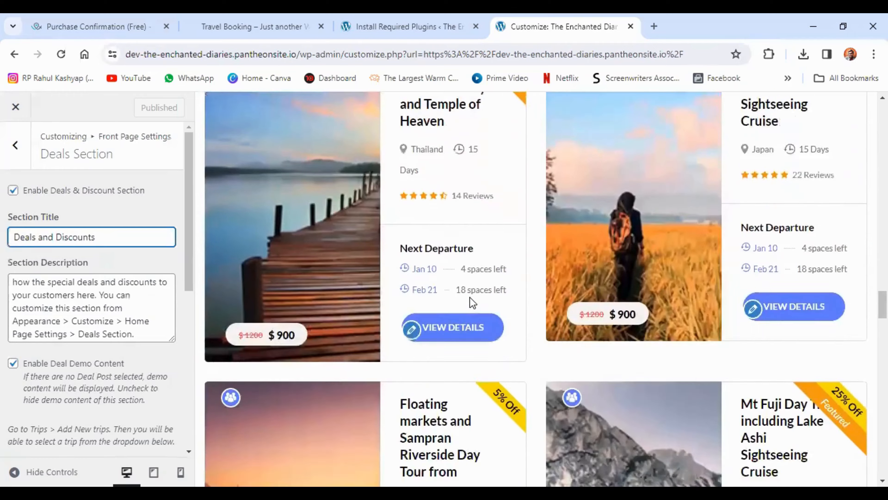
Review the Featured Trip and Deals and Discounts sections of the homepage preview, then return to its banner
{"action": "scroll", "coordinate": [470, 298], "scroll_direction": "down", "scroll_amount": 10}
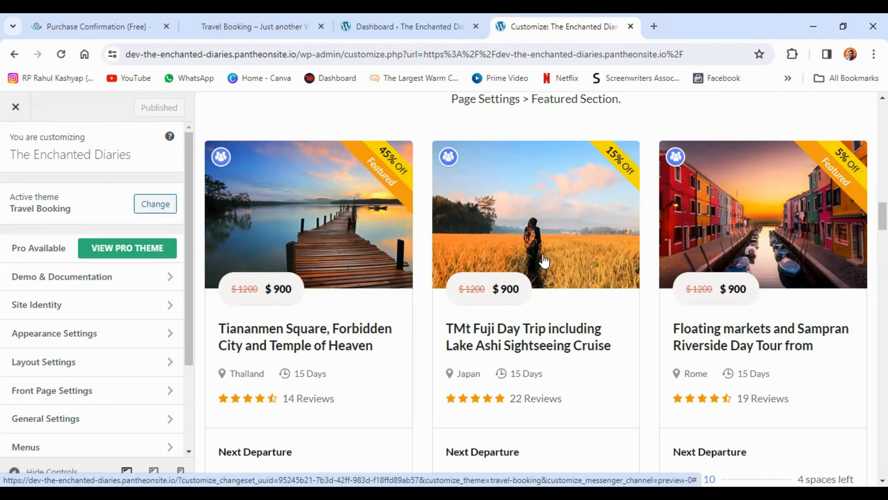
{"action": "scroll", "coordinate": [544, 260], "scroll_direction": "down", "scroll_amount": 10}
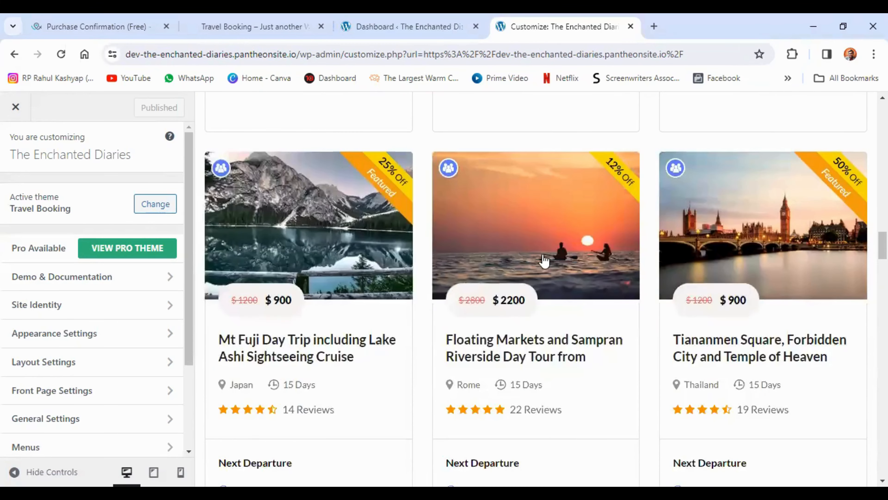
{"action": "scroll", "coordinate": [543, 261], "scroll_direction": "down", "scroll_amount": 9}
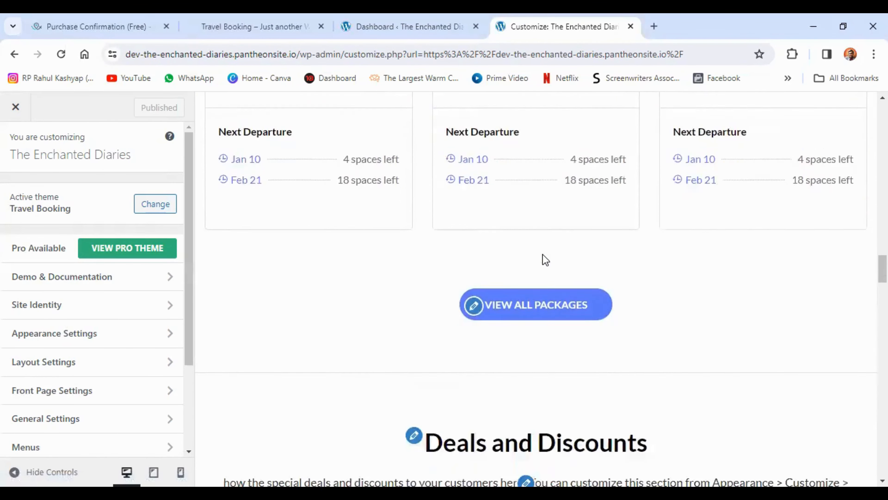
{"action": "scroll", "coordinate": [545, 260], "scroll_direction": "down", "scroll_amount": 12}
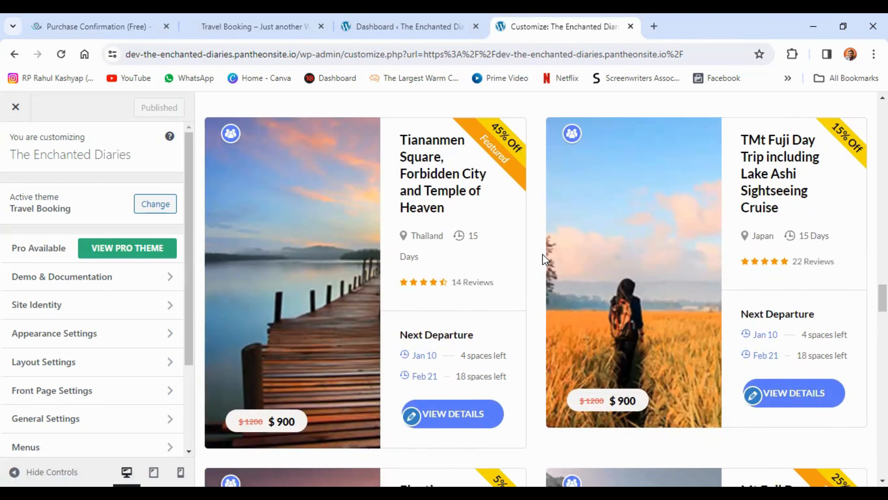
{"action": "scroll", "coordinate": [544, 261], "scroll_direction": "down", "scroll_amount": 9}
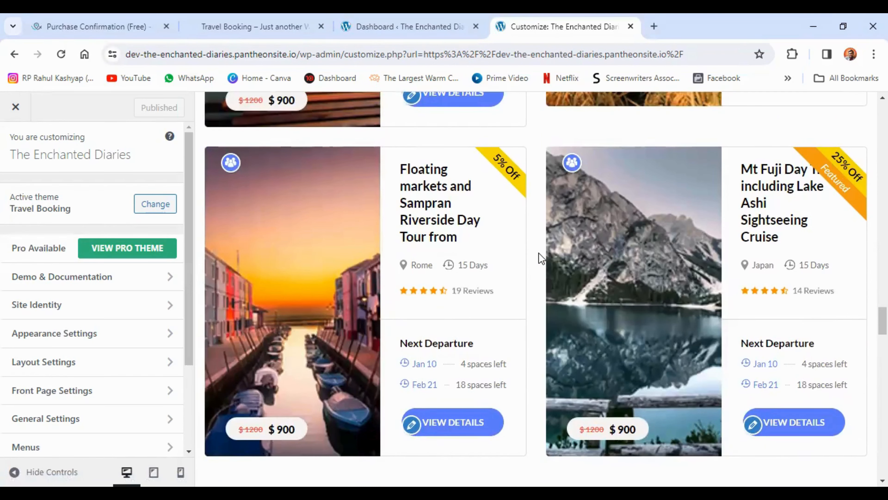
{"action": "scroll", "coordinate": [536, 274], "scroll_direction": "up", "scroll_amount": 16}
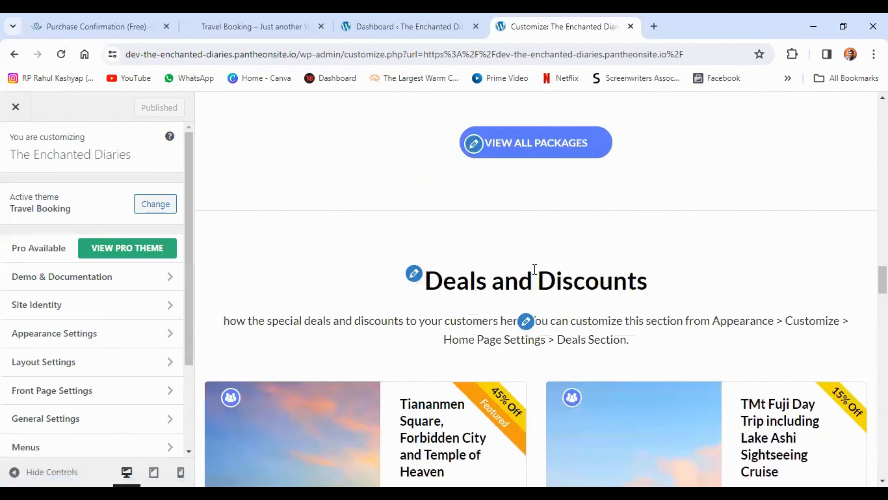
{"action": "scroll", "coordinate": [537, 274], "scroll_direction": "up", "scroll_amount": 15}
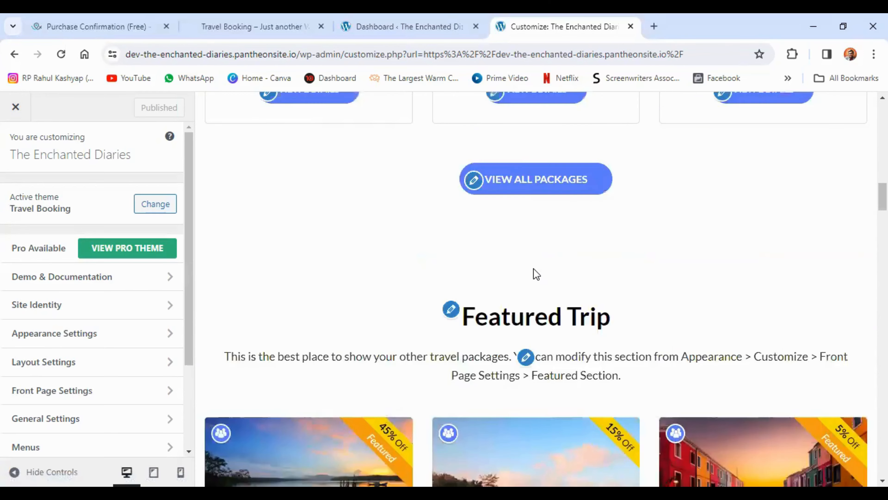
{"action": "scroll", "coordinate": [534, 268], "scroll_direction": "up", "scroll_amount": 18}
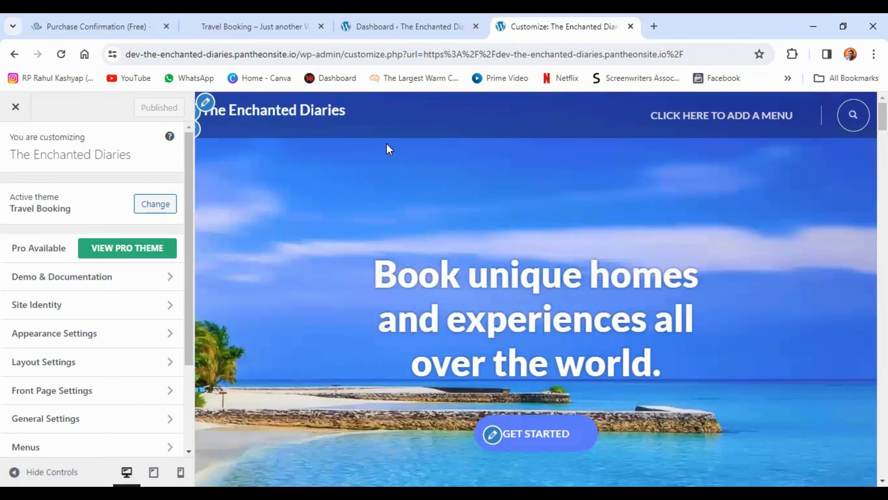
Open the trip Destinations page in the site's dashboard and look over the fields for adding a new destination
{"action": "left_click", "coordinate": [400, 26]}
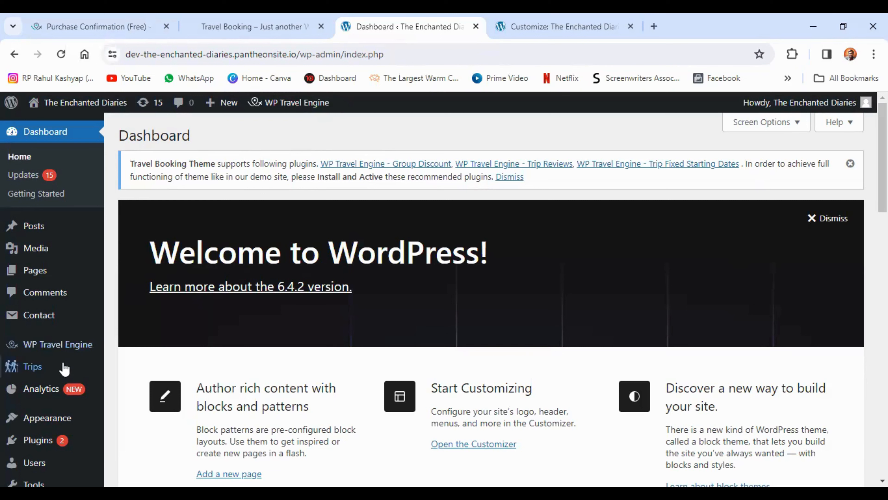
{"action": "mouse_move", "coordinate": [56, 373]}
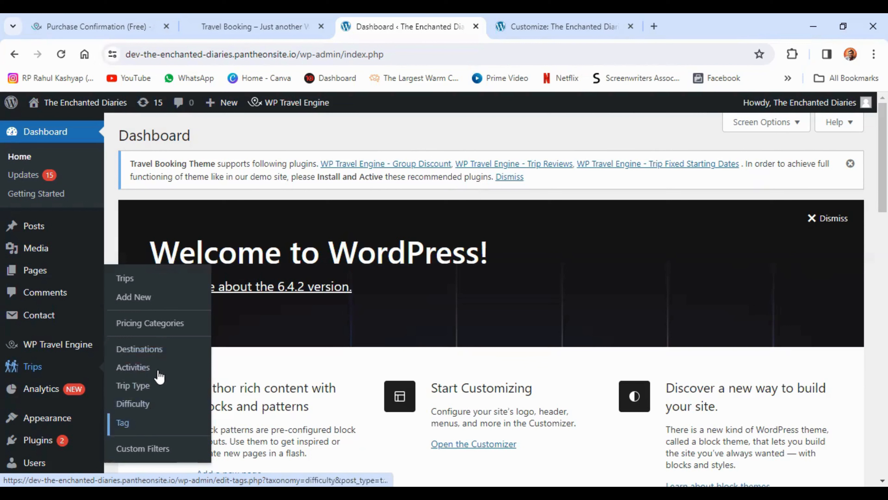
{"action": "left_click", "coordinate": [146, 353]}
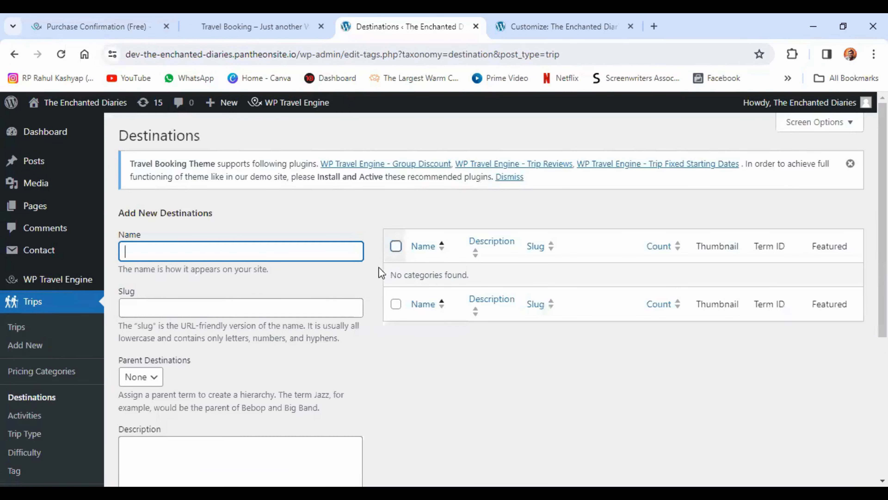
{"action": "scroll", "coordinate": [365, 264], "scroll_direction": "down", "scroll_amount": 5}
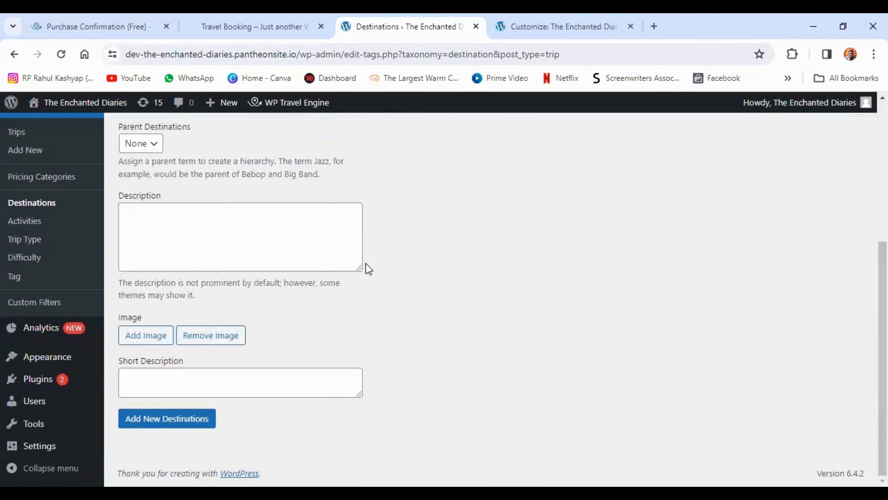
{"action": "scroll", "coordinate": [366, 263], "scroll_direction": "up", "scroll_amount": 5}
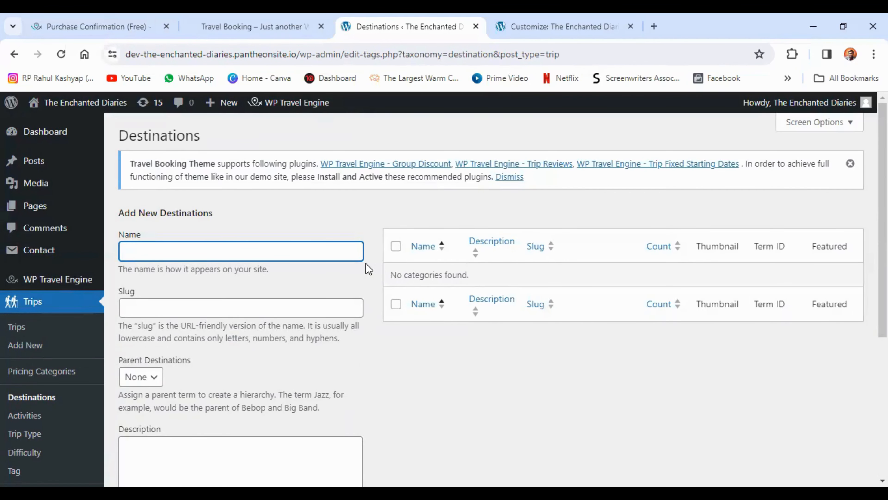
Switch to the Travel Booking demo site and look over the destination cards on its Destination page
{"action": "left_click", "coordinate": [264, 26]}
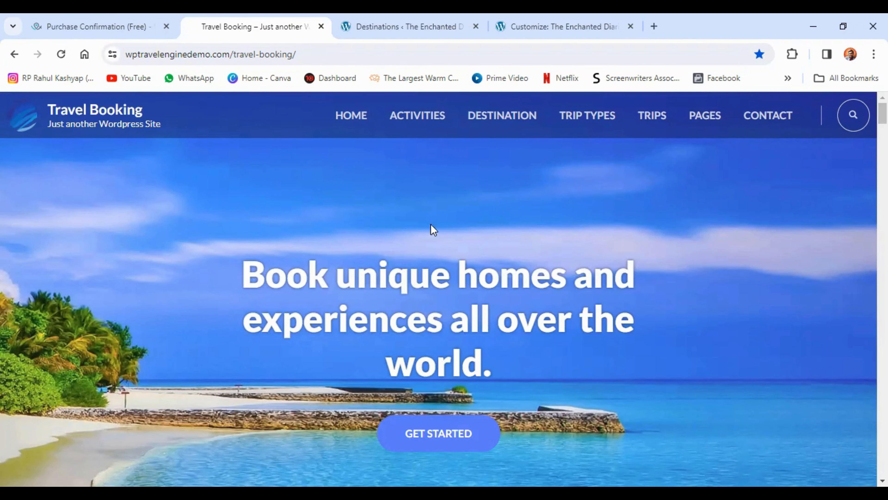
{"action": "left_click", "coordinate": [488, 119]}
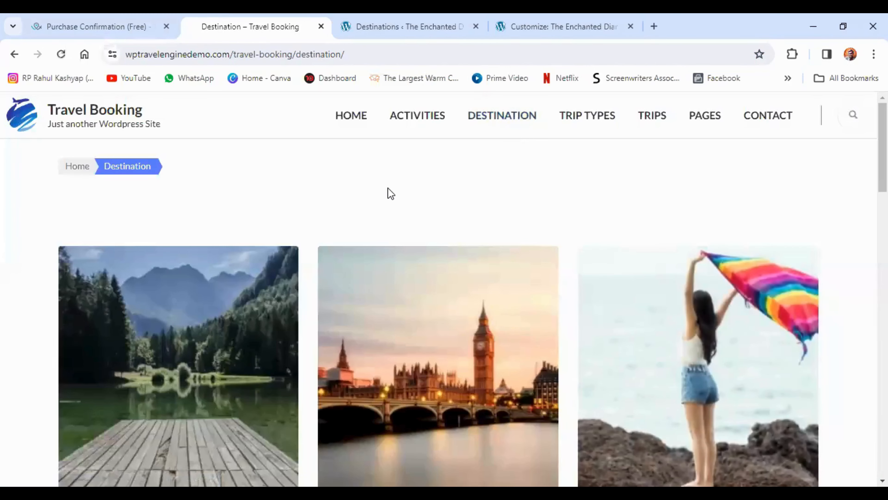
{"action": "scroll", "coordinate": [391, 193], "scroll_direction": "down", "scroll_amount": 5}
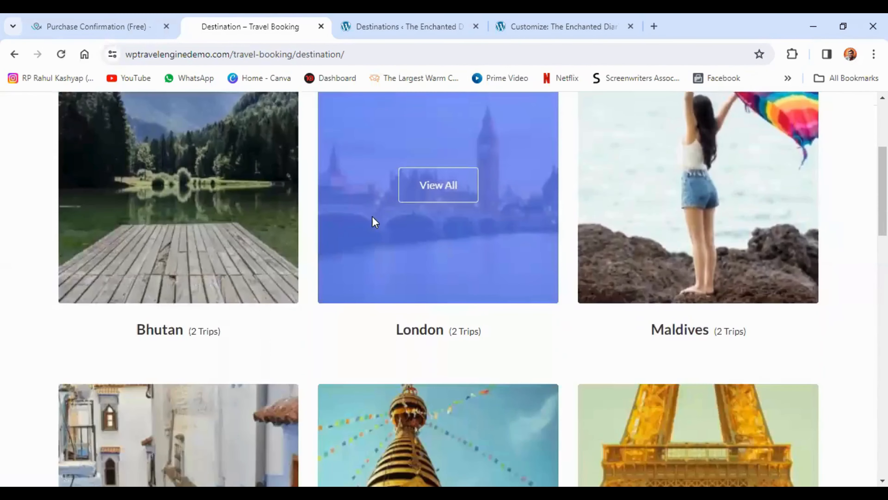
{"action": "scroll", "coordinate": [368, 263], "scroll_direction": "down", "scroll_amount": 7}
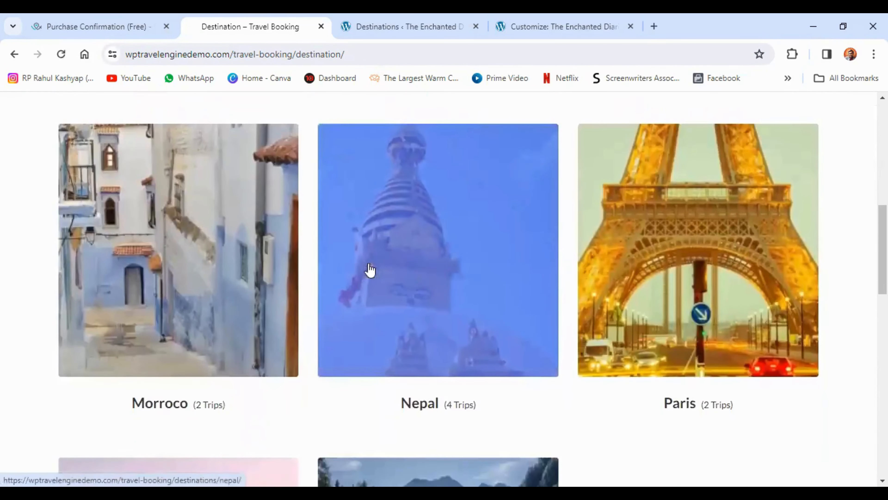
{"action": "scroll", "coordinate": [369, 263], "scroll_direction": "down", "scroll_amount": 9}
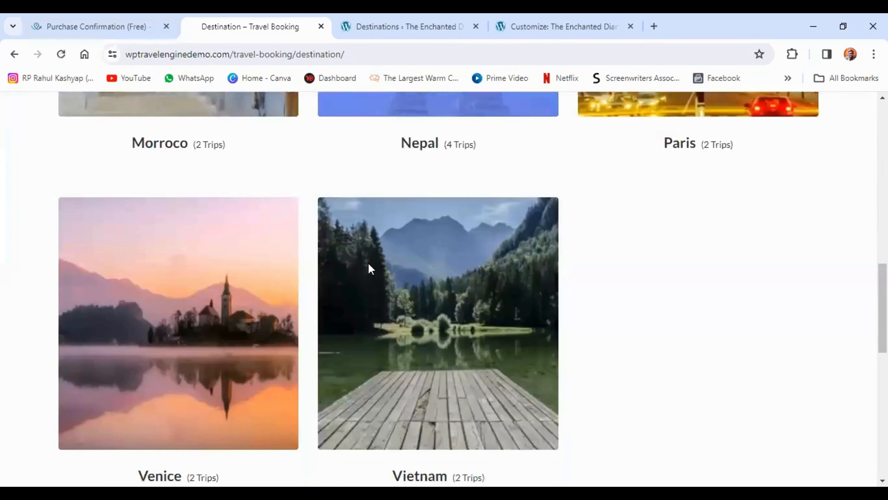
{"action": "scroll", "coordinate": [369, 263], "scroll_direction": "down", "scroll_amount": 4}
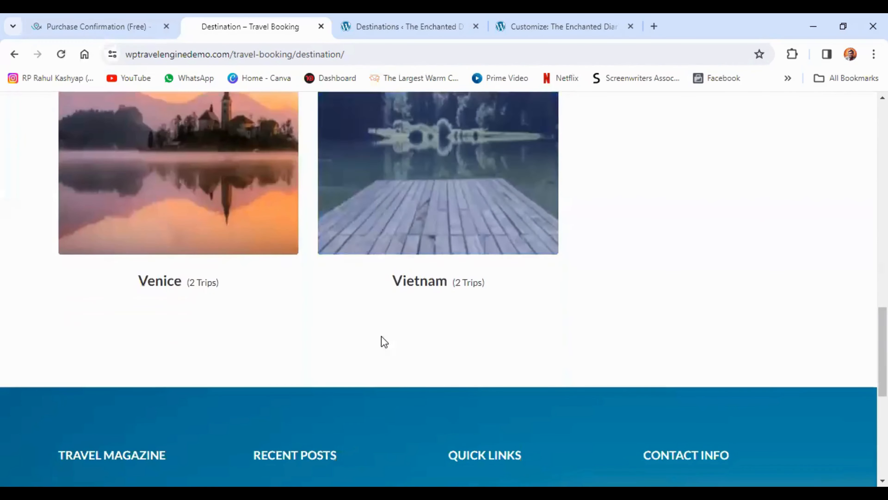
{"action": "scroll", "coordinate": [421, 375], "scroll_direction": "up", "scroll_amount": 13}
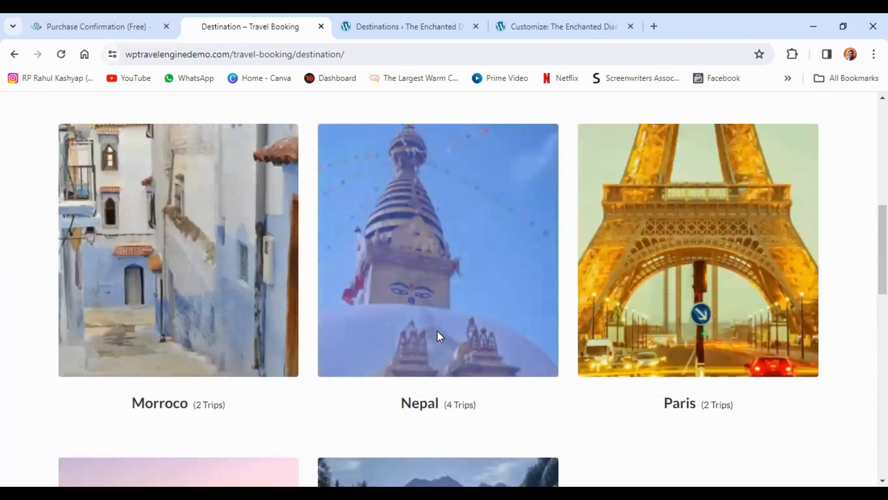
Open the demo's Nepal destination and examine its description, activity sections and trip cards, returning to the page heading
{"action": "mouse_move", "coordinate": [444, 294]}
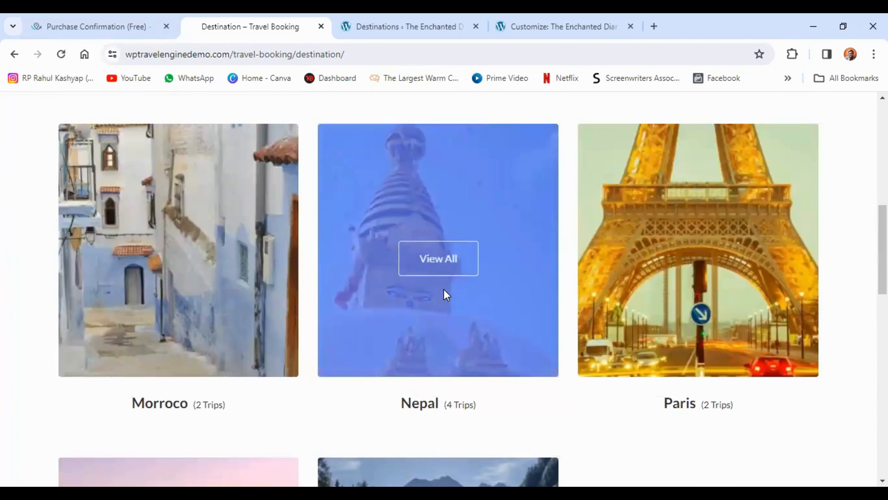
{"action": "left_click", "coordinate": [434, 270]}
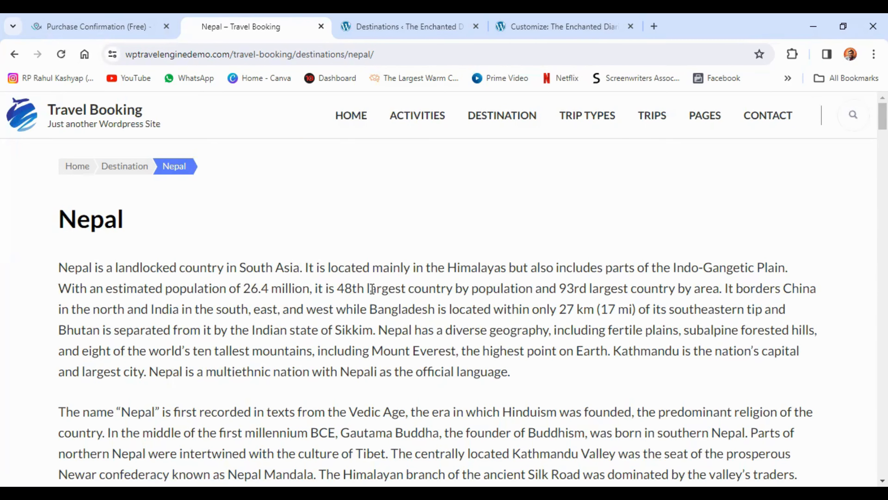
{"action": "scroll", "coordinate": [373, 289], "scroll_direction": "down", "scroll_amount": 1}
{"action": "scroll", "coordinate": [372, 288], "scroll_direction": "down", "scroll_amount": 10}
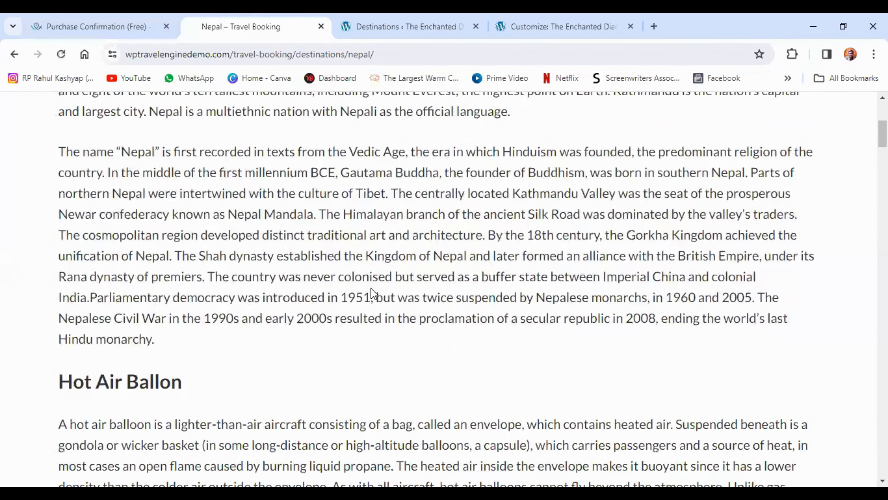
{"action": "scroll", "coordinate": [372, 289], "scroll_direction": "down", "scroll_amount": 9}
{"action": "scroll", "coordinate": [315, 286], "scroll_direction": "up", "scroll_amount": 2}
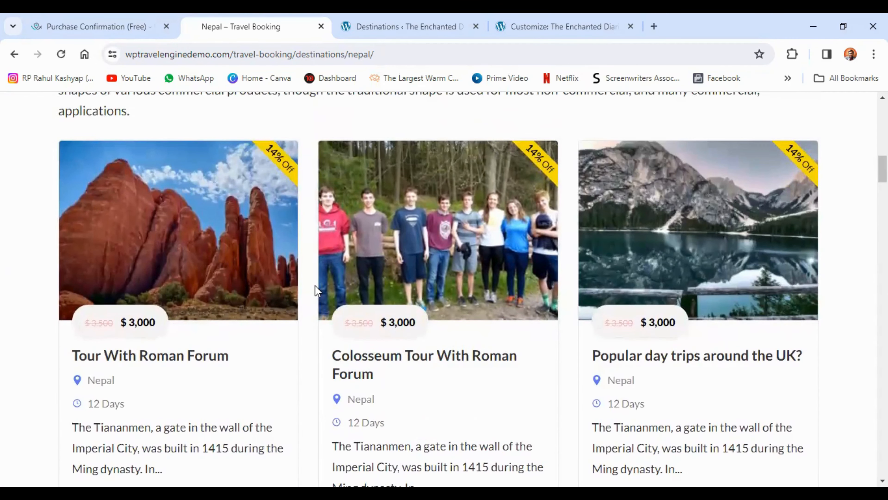
{"action": "scroll", "coordinate": [315, 286], "scroll_direction": "down", "scroll_amount": 15}
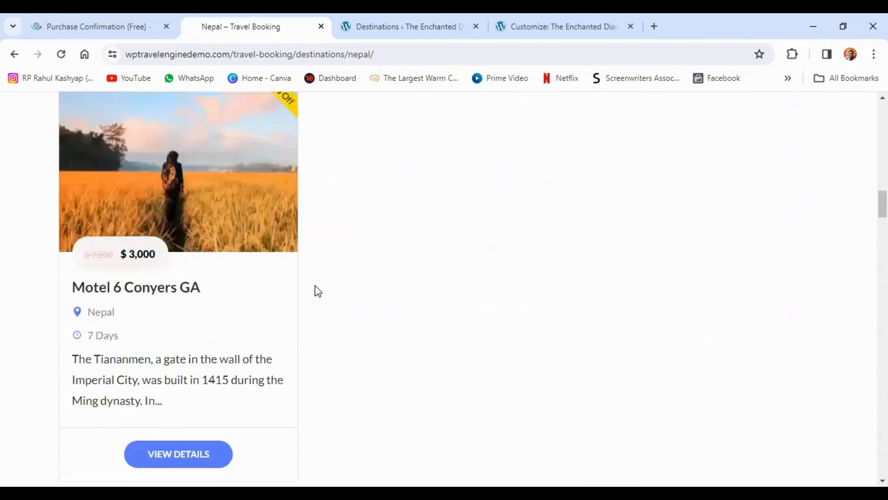
{"action": "scroll", "coordinate": [315, 286], "scroll_direction": "down", "scroll_amount": 10}
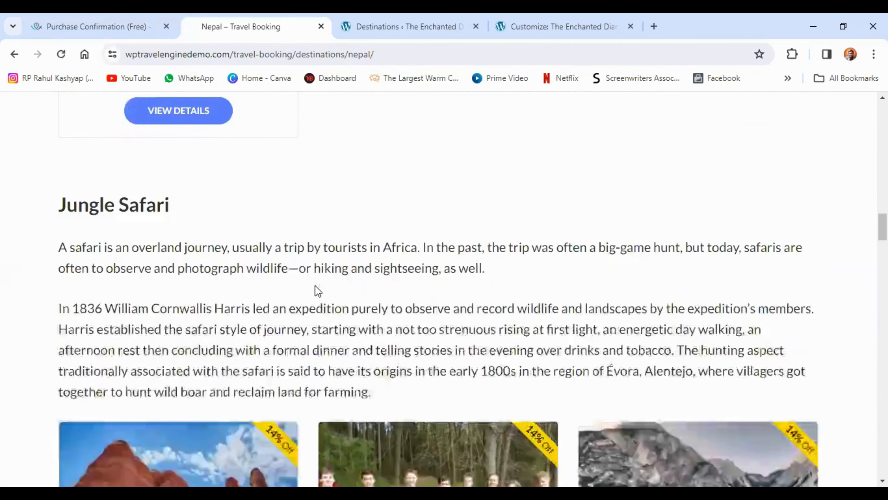
{"action": "scroll", "coordinate": [316, 286], "scroll_direction": "down", "scroll_amount": 18}
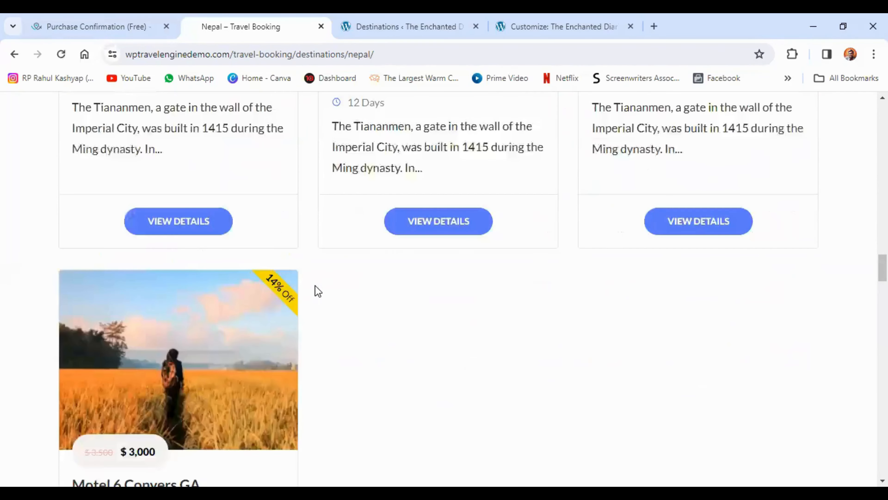
{"action": "scroll", "coordinate": [315, 286], "scroll_direction": "down", "scroll_amount": 8}
{"action": "scroll", "coordinate": [315, 286], "scroll_direction": "down", "scroll_amount": 4}
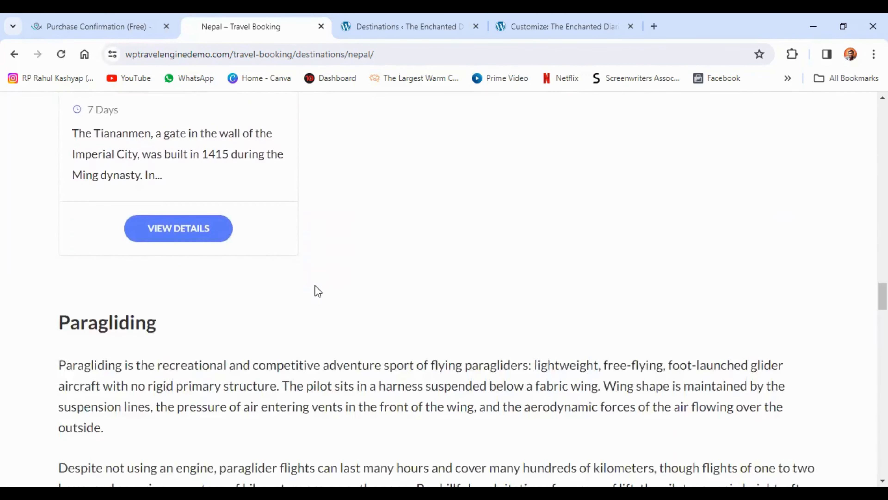
{"action": "scroll", "coordinate": [315, 285], "scroll_direction": "down", "scroll_amount": 4}
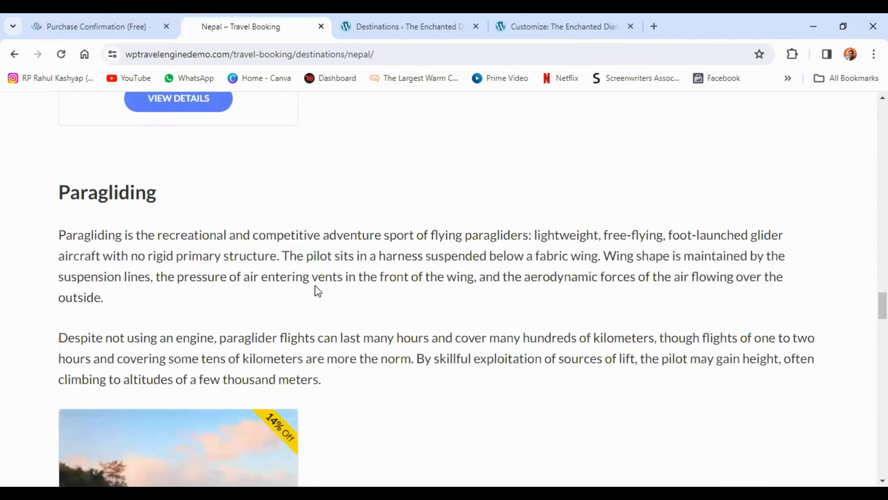
{"action": "scroll", "coordinate": [315, 286], "scroll_direction": "down", "scroll_amount": 14}
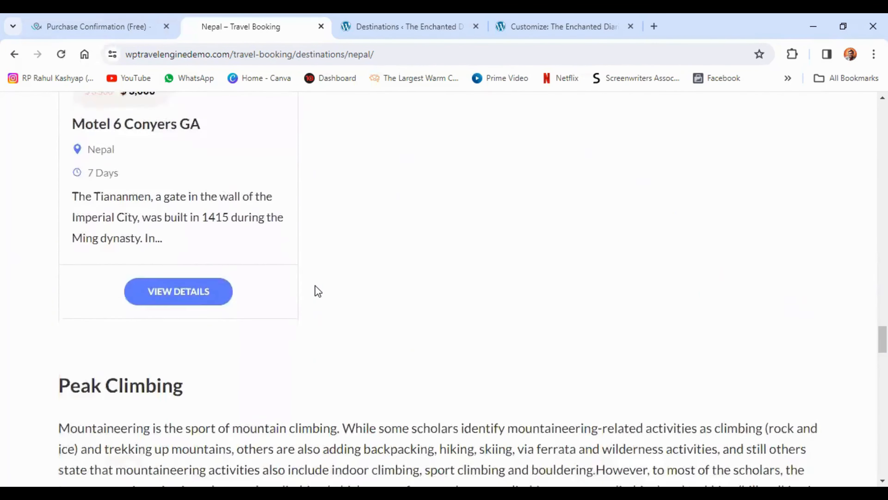
{"action": "scroll", "coordinate": [315, 286], "scroll_direction": "down", "scroll_amount": 20}
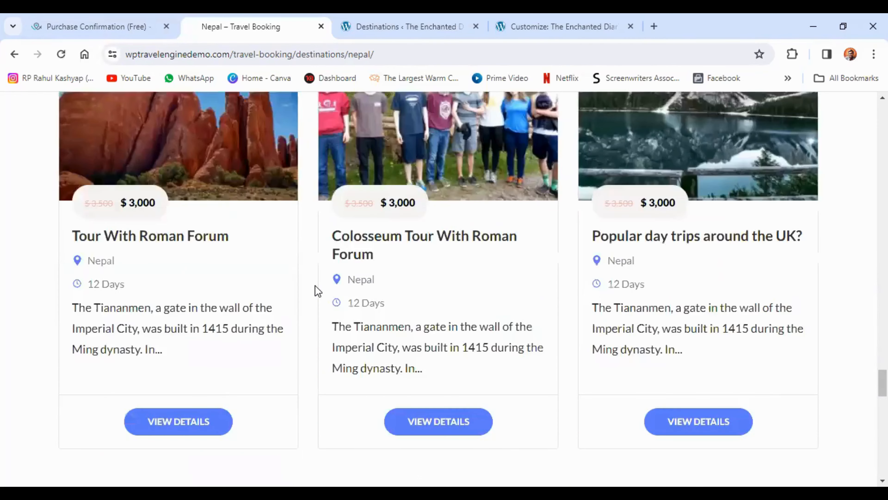
{"action": "scroll", "coordinate": [315, 286], "scroll_direction": "down", "scroll_amount": 13}
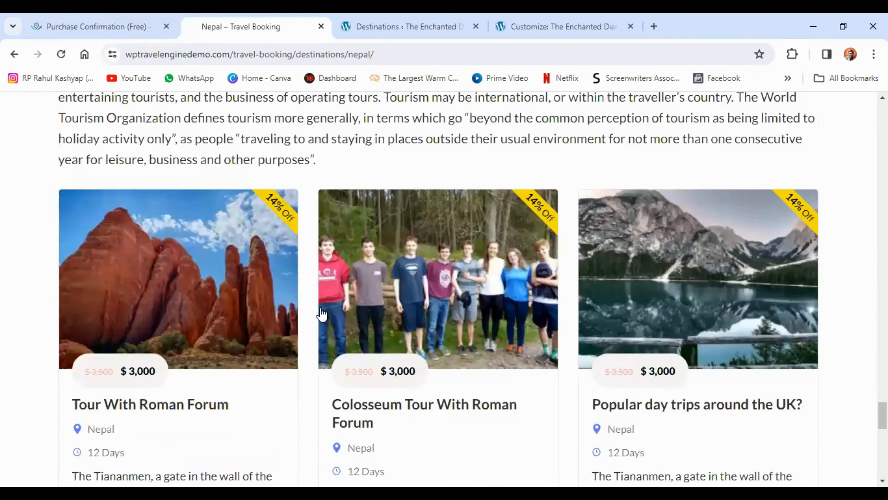
{"action": "scroll", "coordinate": [314, 354], "scroll_direction": "up", "scroll_amount": 20}
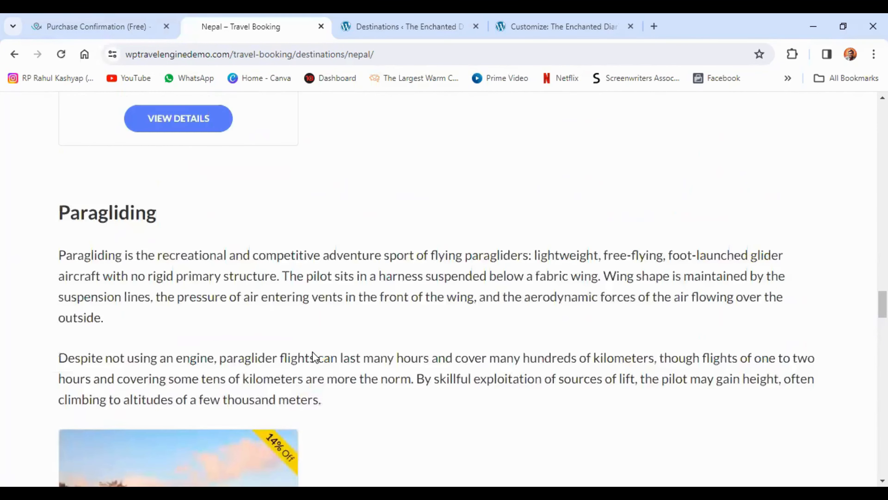
{"action": "scroll", "coordinate": [314, 355], "scroll_direction": "up", "scroll_amount": 20}
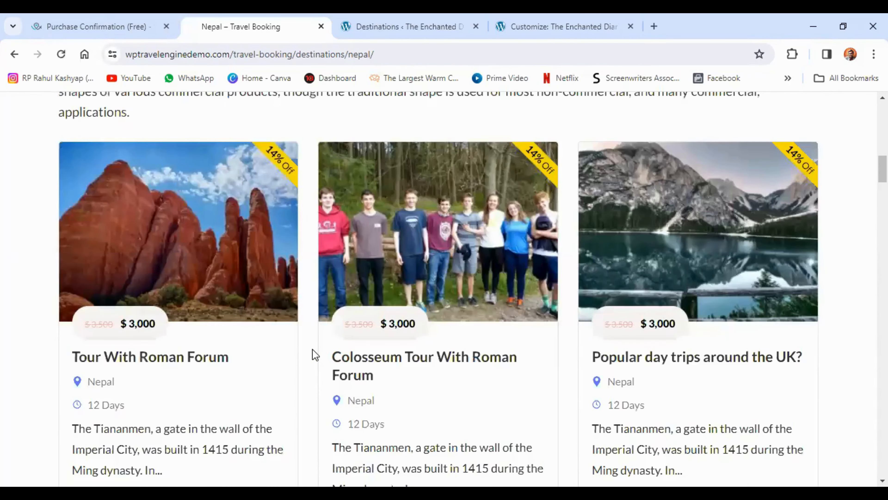
{"action": "scroll", "coordinate": [315, 354], "scroll_direction": "up", "scroll_amount": 15}
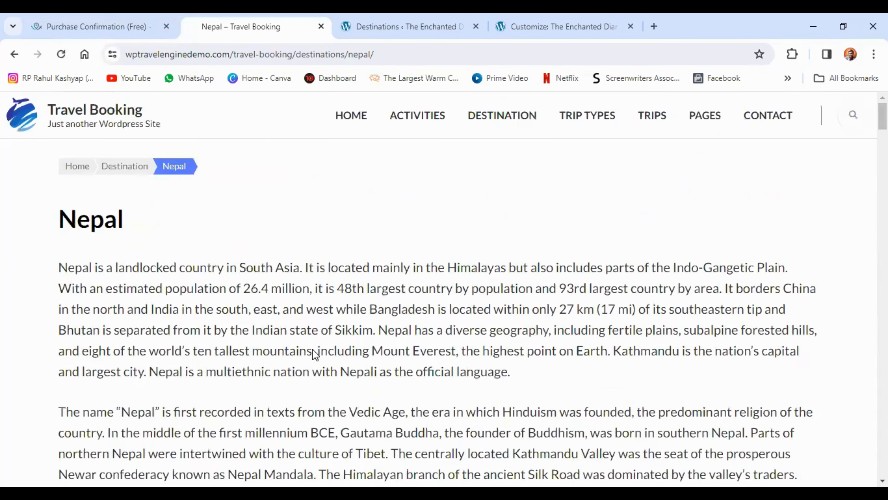
Copy the heading Nepal from the demo page into the new destination's Name field on the Destinations page
{"action": "double_click", "coordinate": [98, 219]}
{"action": "key", "text": "ctrl+c"}
{"action": "right_click", "coordinate": [99, 222]}
{"action": "left_click", "coordinate": [115, 232]}
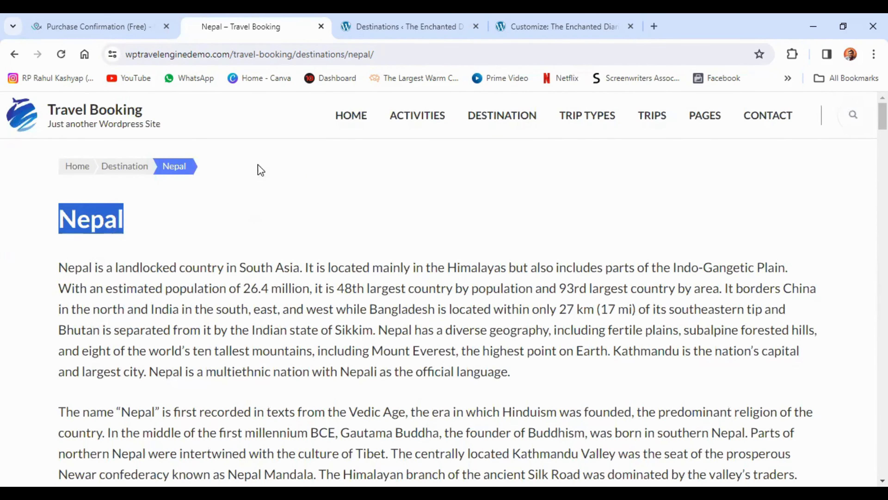
{"action": "left_click", "coordinate": [532, 26]}
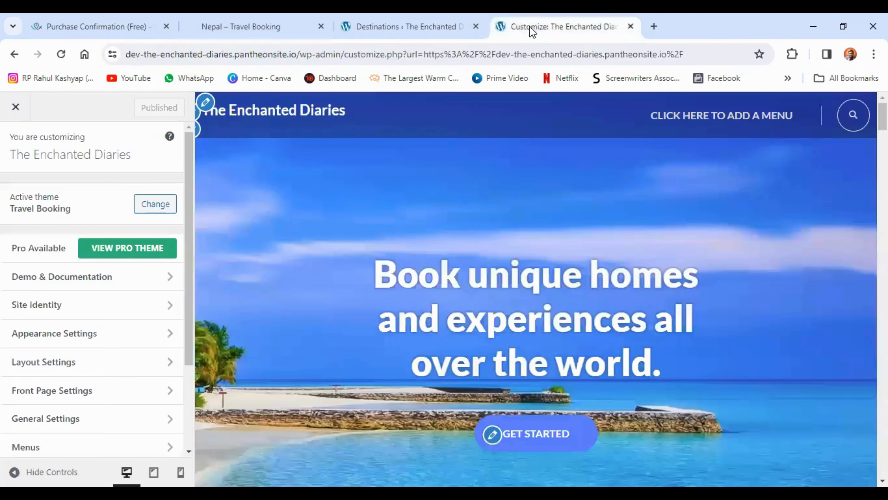
{"action": "left_click", "coordinate": [412, 25]}
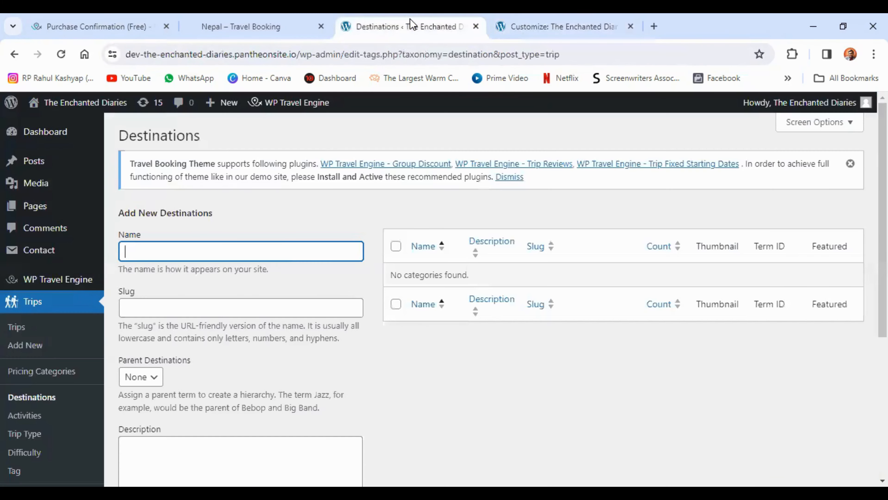
{"action": "right_click", "coordinate": [265, 251]}
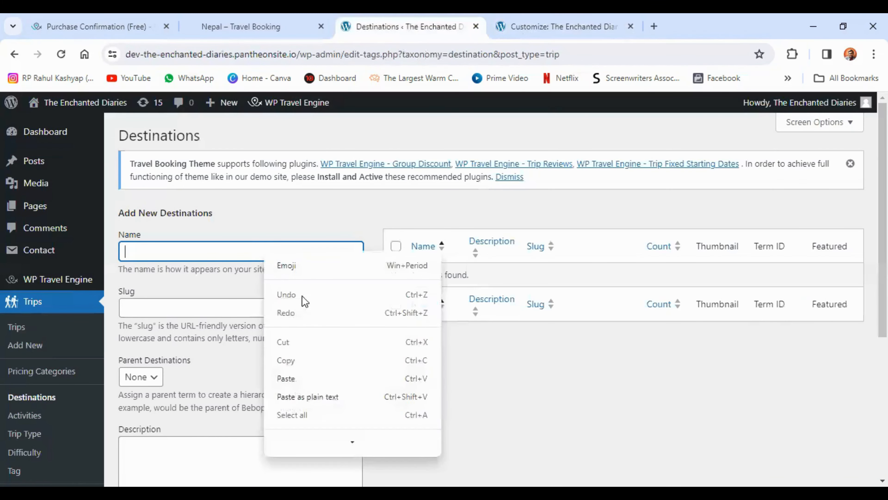
{"action": "left_click", "coordinate": [302, 376]}
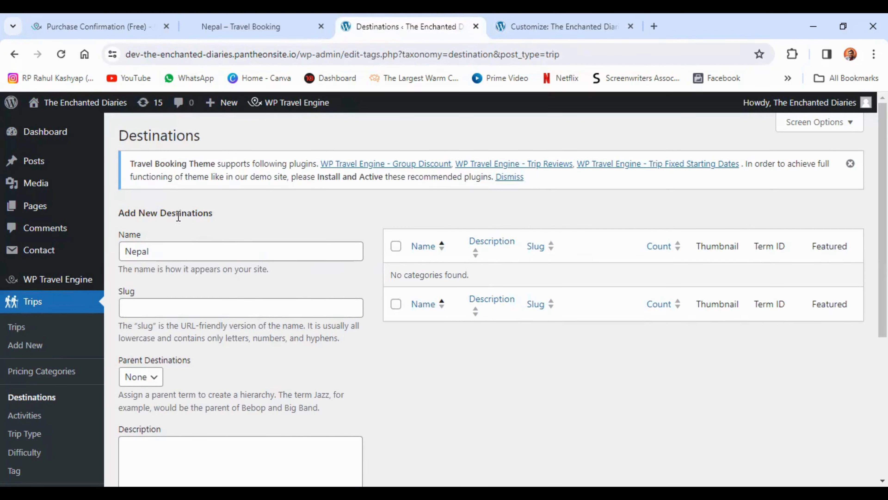
Set the new destination's slug to Nepal and check the available parent destinations, keeping None
{"action": "left_click", "coordinate": [230, 307]}
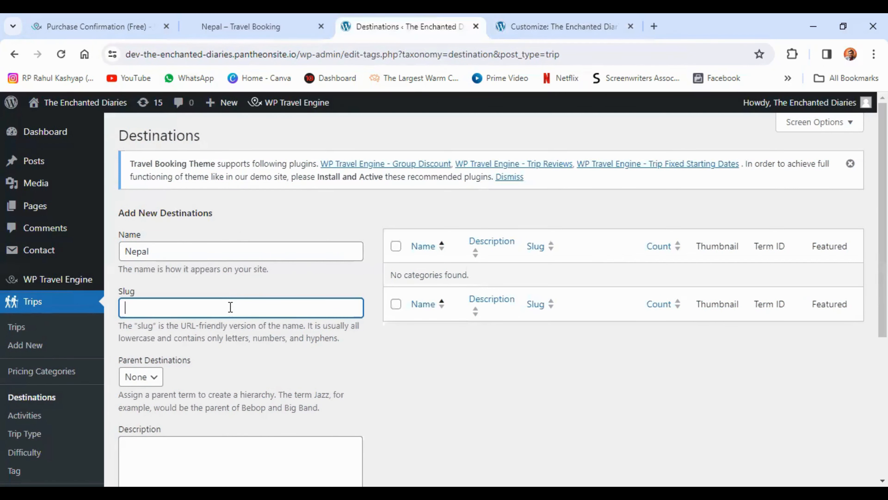
{"action": "right_click", "coordinate": [231, 307]}
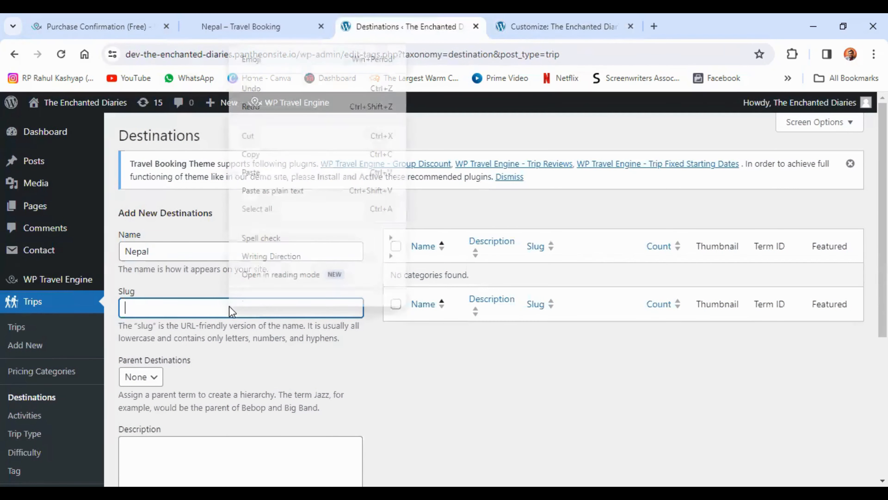
{"action": "left_click", "coordinate": [261, 184]}
{"action": "left_click", "coordinate": [224, 279]}
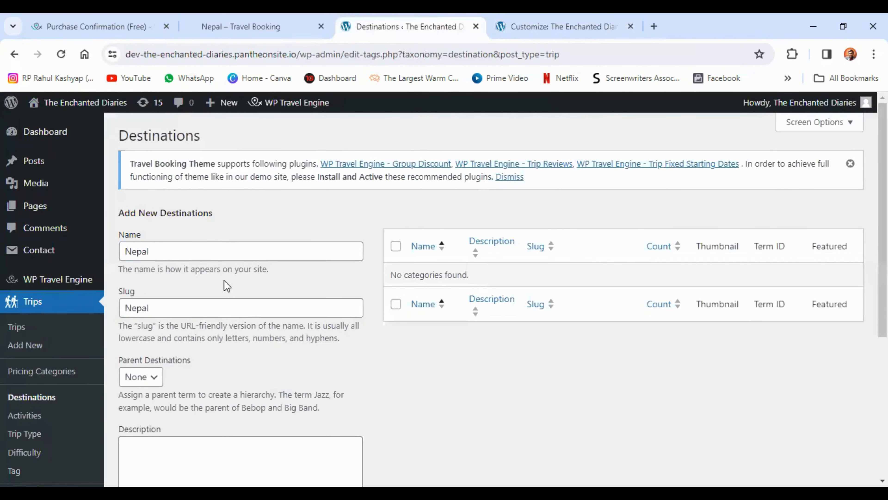
{"action": "scroll", "coordinate": [226, 275], "scroll_direction": "down", "scroll_amount": 3}
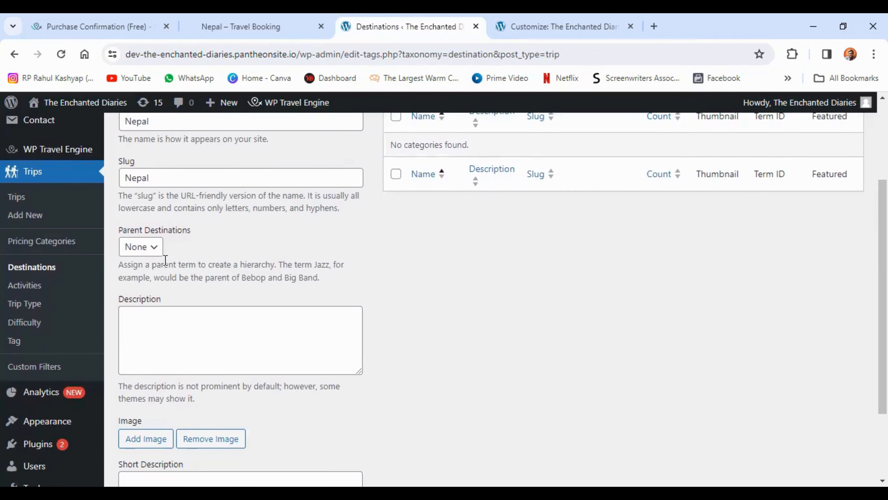
{"action": "left_click", "coordinate": [153, 253]}
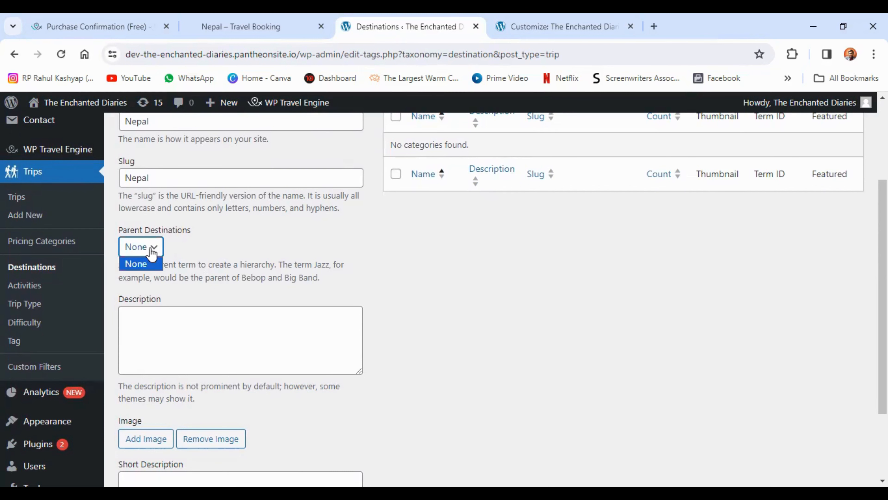
Fill the destination's Description with the opening paragraph copied from the demo's Nepal page
{"action": "scroll", "coordinate": [238, 269], "scroll_direction": "down", "scroll_amount": 3}
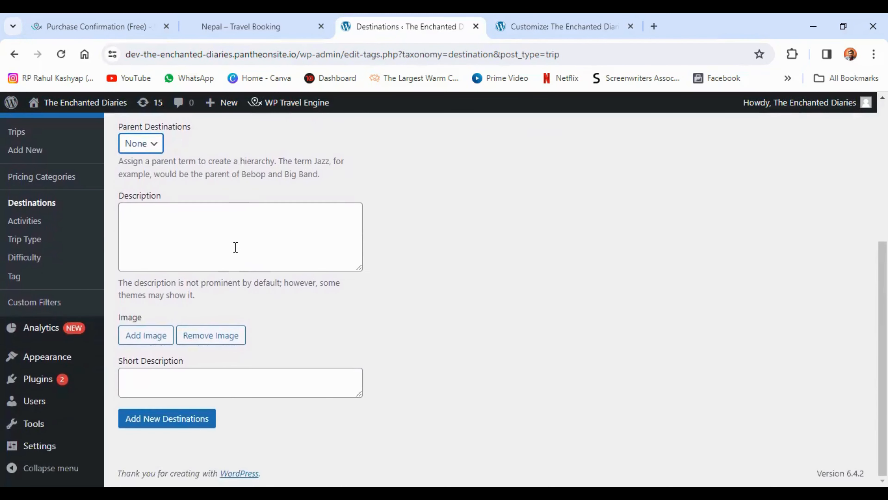
{"action": "left_click", "coordinate": [207, 231]}
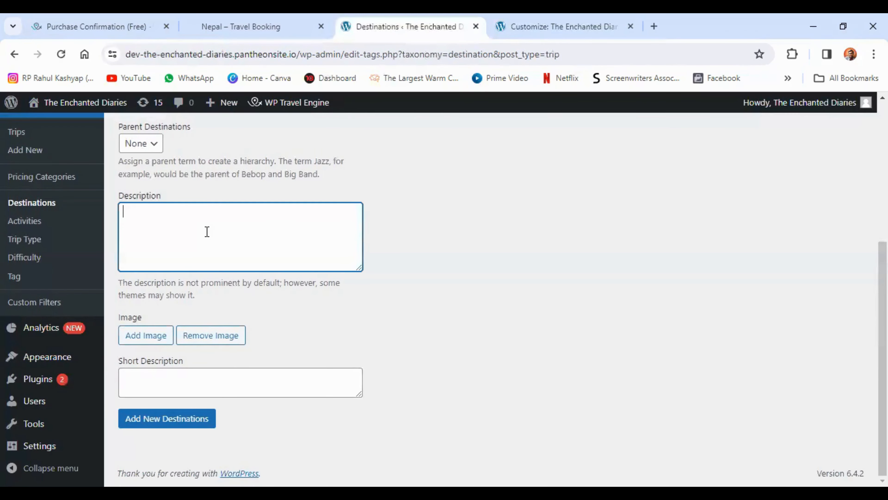
{"action": "left_click", "coordinate": [241, 26]}
{"action": "triple_click", "coordinate": [284, 296]}
{"action": "right_click", "coordinate": [285, 296]}
{"action": "left_click", "coordinate": [309, 311]}
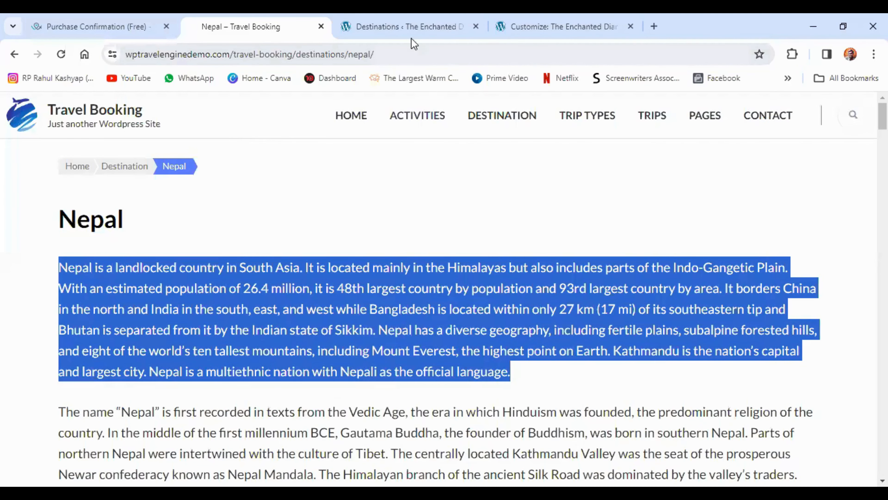
{"action": "left_click", "coordinate": [407, 27]}
{"action": "right_click", "coordinate": [205, 225]}
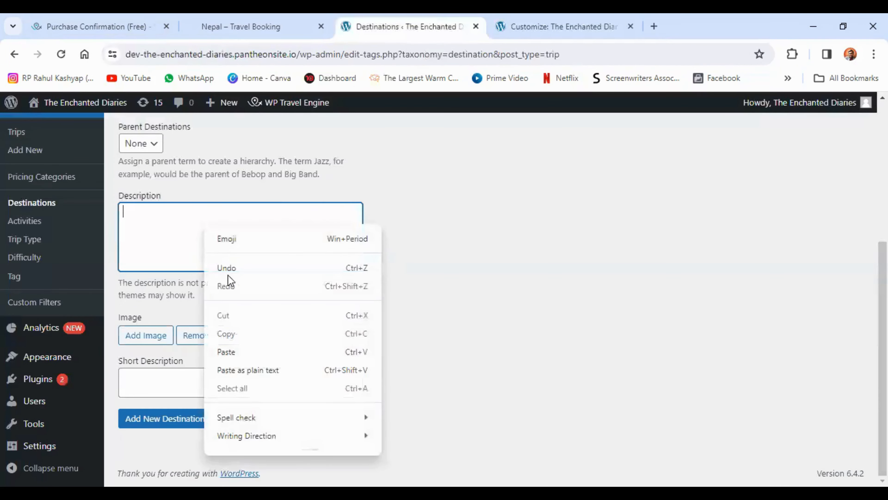
{"action": "left_click", "coordinate": [252, 352]}
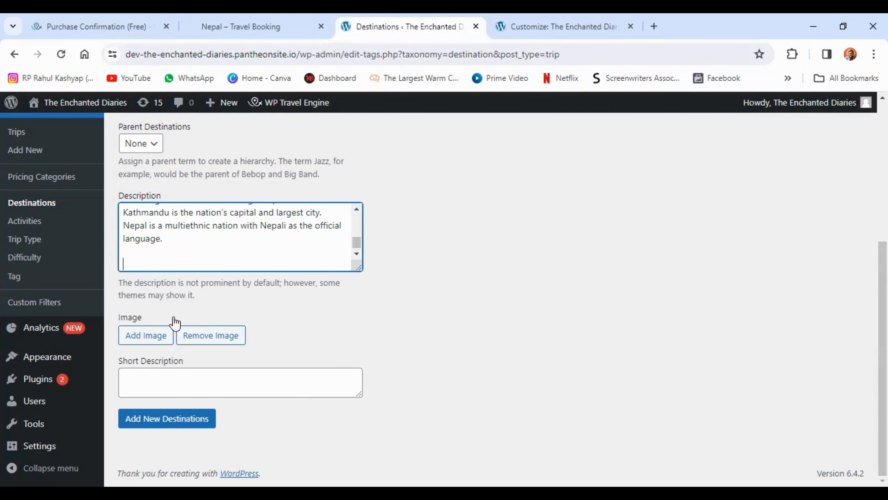
Bring up the image chooser for the destination and open unsplash.com in a new browser tab
{"action": "left_click", "coordinate": [157, 337]}
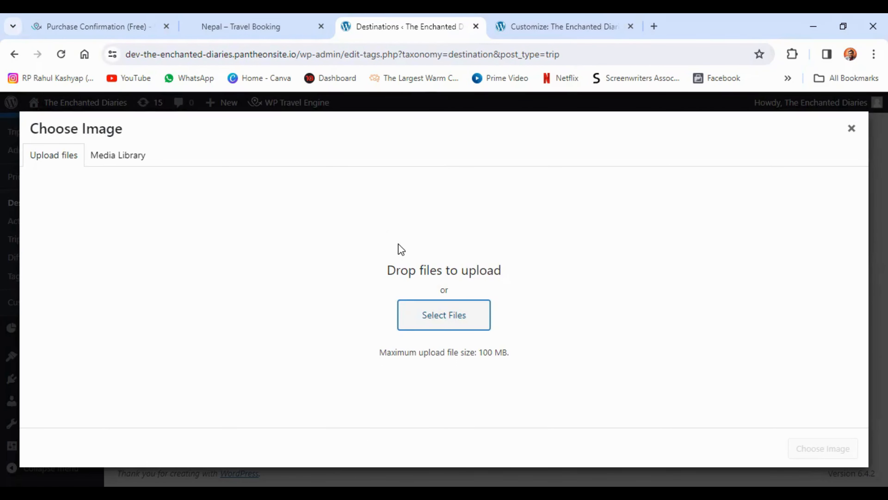
{"action": "left_click", "coordinate": [654, 26]}
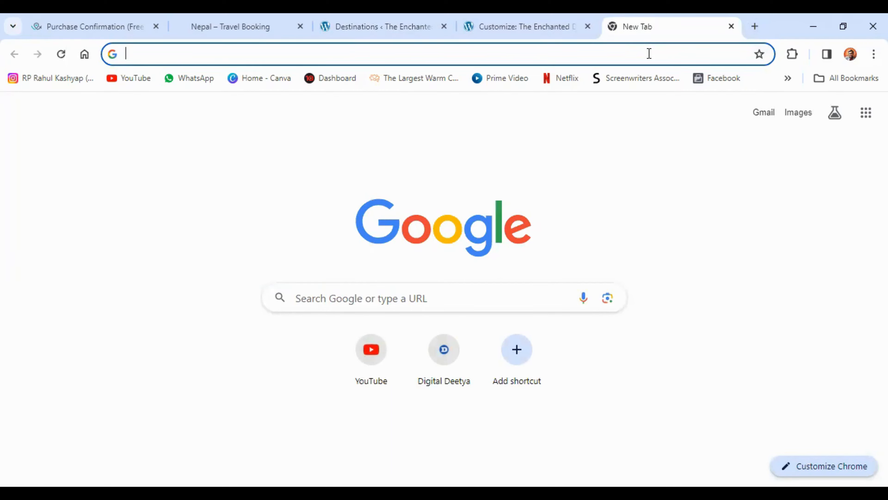
{"action": "type", "text": "uns"}
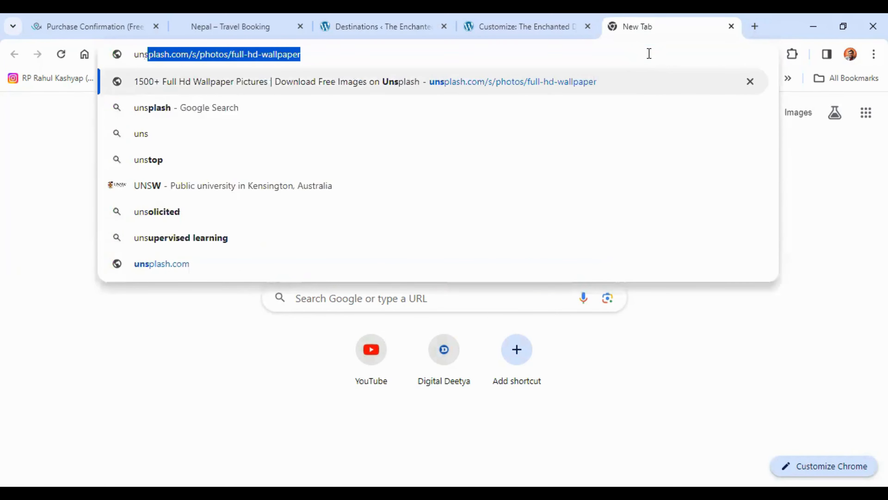
{"action": "key", "text": "Right"}
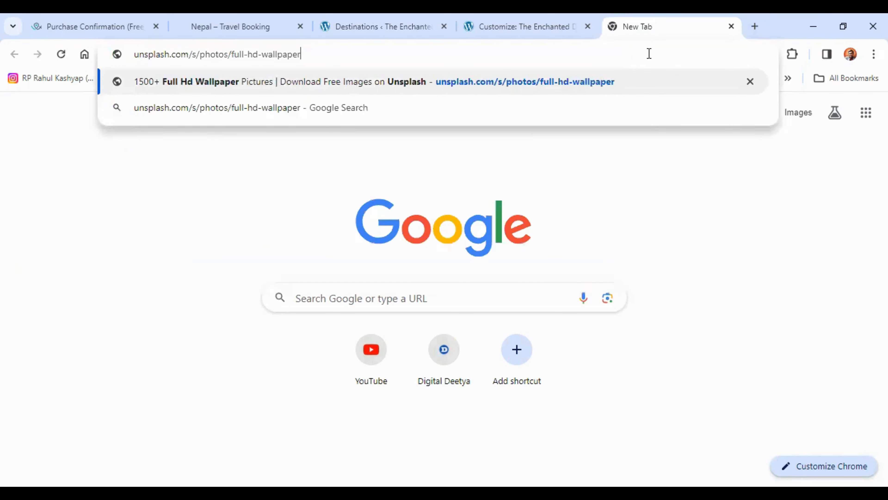
{"action": "key", "text": "BackSpace"}
{"action": "key", "text": "BackSpace"}
{"action": "key", "text": "BackSpace"}
{"action": "key", "text": "BackSpace"}
{"action": "key", "text": "BackSpace"}
{"action": "key", "text": "BackSpace"}
{"action": "key", "text": "BackSpace"}
{"action": "key", "text": "BackSpace"}
{"action": "key", "text": "BackSpace"}
{"action": "key", "text": "BackSpace"}
{"action": "key", "text": "BackSpace"}
{"action": "key", "text": "BackSpace"}
{"action": "key", "text": "BackSpace"}
{"action": "key", "text": "BackSpace"}
{"action": "key", "text": "BackSpace"}
{"action": "key", "text": "BackSpace"}
{"action": "key", "text": "BackSpace"}
{"action": "key", "text": "BackSpace"}
{"action": "key", "text": "BackSpace"}
{"action": "key", "text": "BackSpace"}
{"action": "key", "text": "BackSpace"}
{"action": "key", "text": "BackSpace"}
{"action": "key", "text": "BackSpace"}
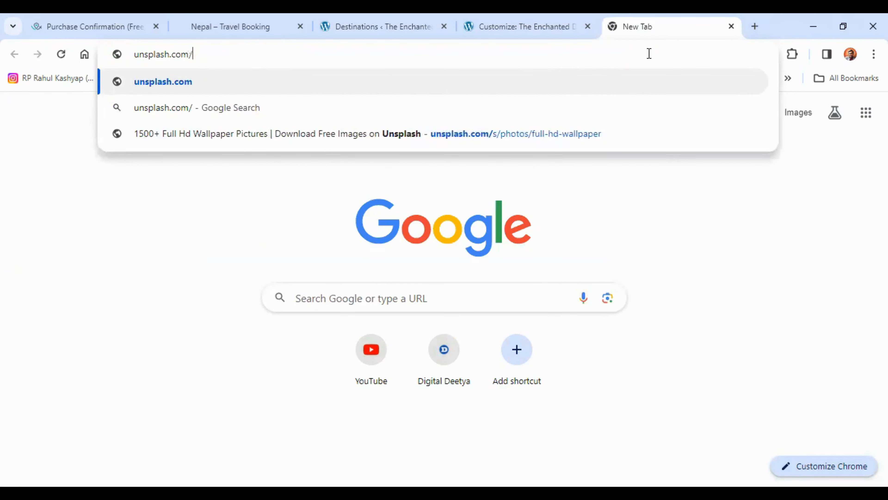
{"action": "key", "text": "Return"}
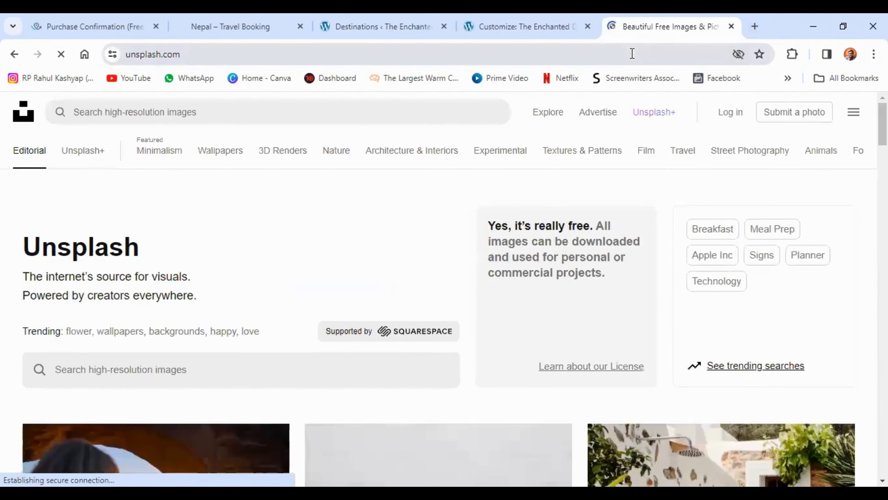
Search Unsplash for nepal photos
{"action": "left_click", "coordinate": [248, 118]}
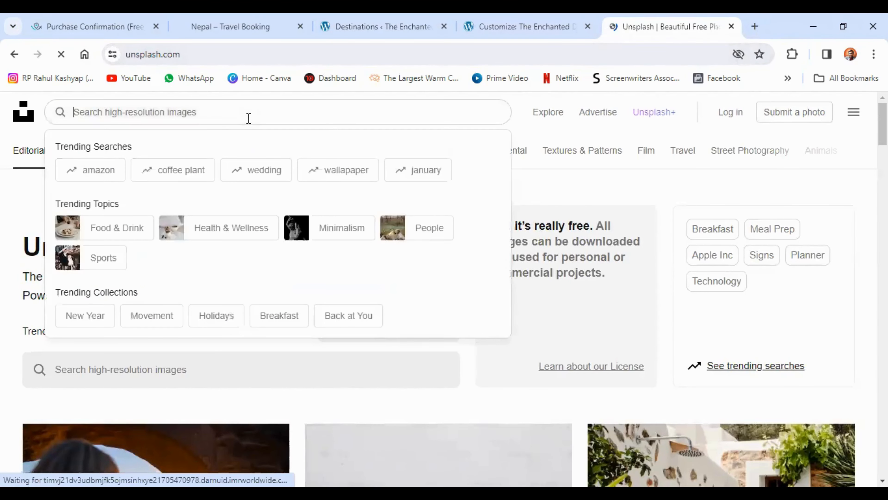
{"action": "type", "text": "nepal"}
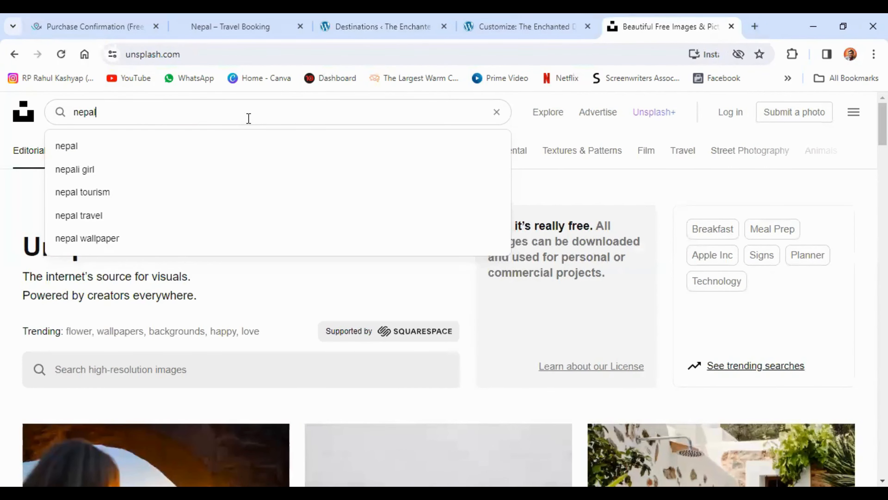
{"action": "key", "text": "Return"}
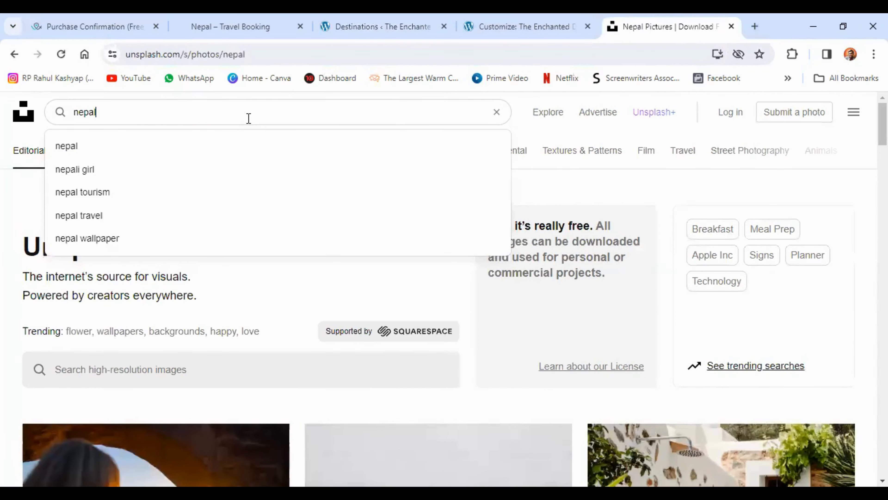
Download the free photo of the golden stupa with prayer flags and return to the nepal results
{"action": "scroll", "coordinate": [267, 243], "scroll_direction": "down", "scroll_amount": 1}
{"action": "scroll", "coordinate": [299, 207], "scroll_direction": "down", "scroll_amount": 8}
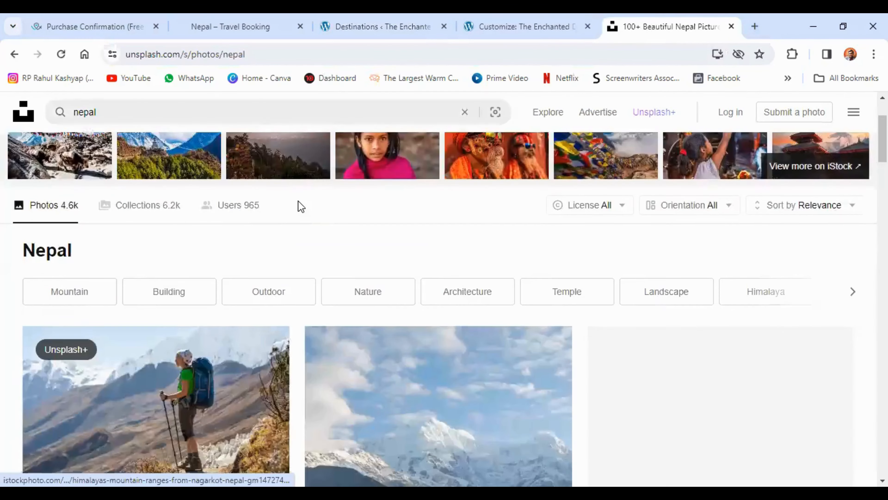
{"action": "scroll", "coordinate": [299, 207], "scroll_direction": "down", "scroll_amount": 3}
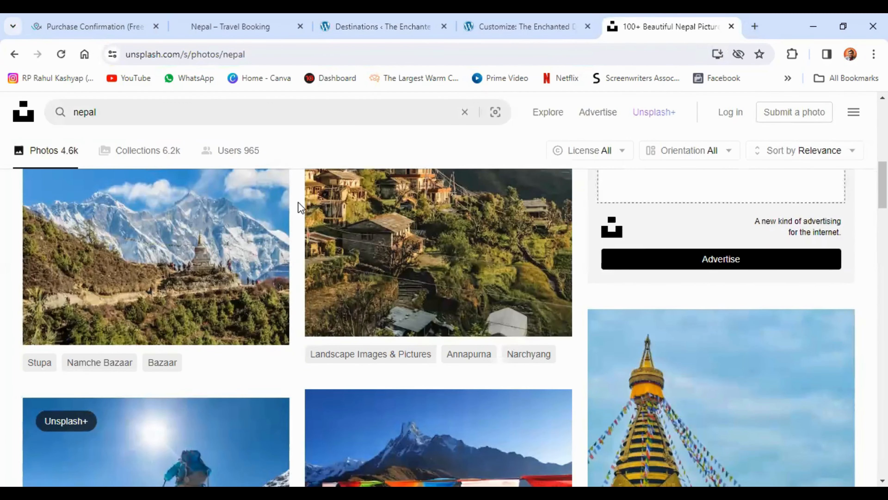
{"action": "scroll", "coordinate": [378, 248], "scroll_direction": "down", "scroll_amount": 1}
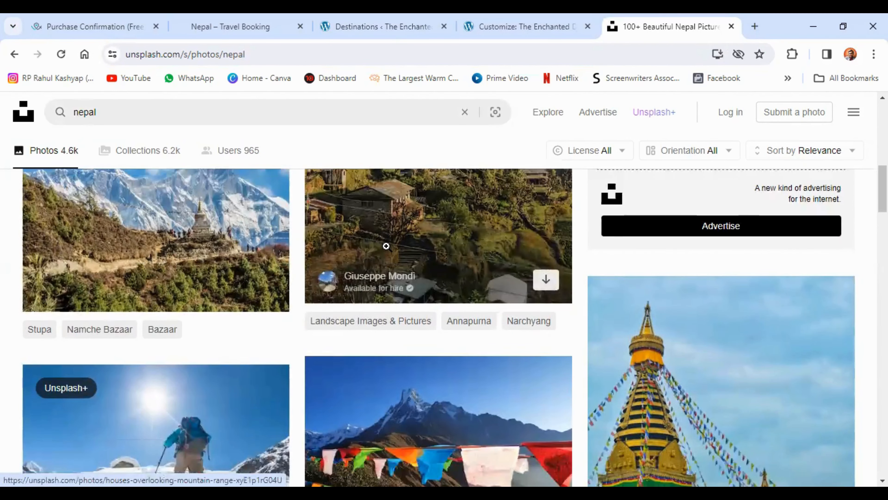
{"action": "scroll", "coordinate": [386, 246], "scroll_direction": "down", "scroll_amount": 4}
{"action": "left_click", "coordinate": [699, 262]}
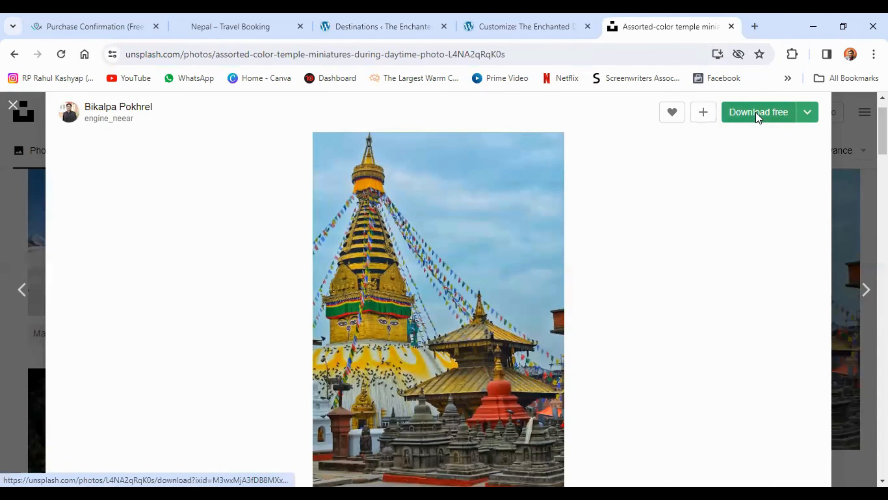
{"action": "left_click", "coordinate": [13, 106]}
Dismiss the thank-you notice and download the free photo of the row of prayer wheels from the nepal results
{"action": "scroll", "coordinate": [355, 271], "scroll_direction": "down", "scroll_amount": 3}
{"action": "scroll", "coordinate": [242, 258], "scroll_direction": "down", "scroll_amount": 2}
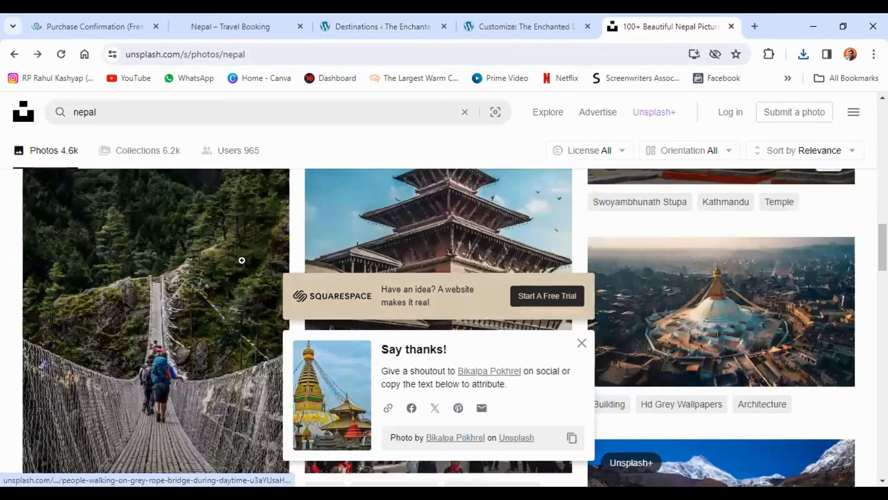
{"action": "scroll", "coordinate": [258, 254], "scroll_direction": "down", "scroll_amount": 2}
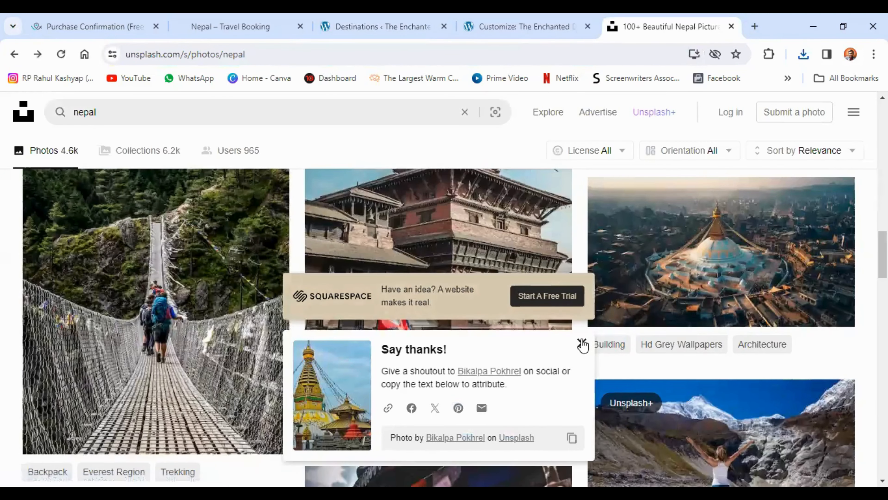
{"action": "left_click", "coordinate": [582, 343]}
{"action": "scroll", "coordinate": [448, 348], "scroll_direction": "down", "scroll_amount": 5}
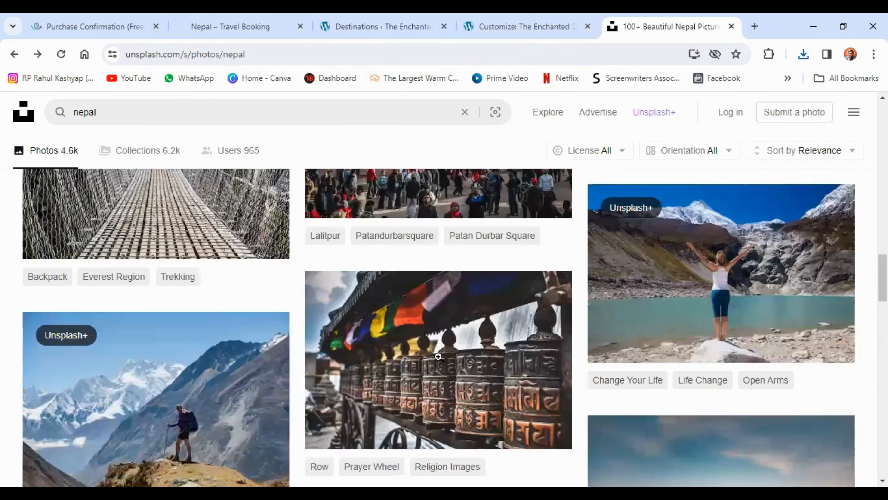
{"action": "left_click", "coordinate": [449, 348]}
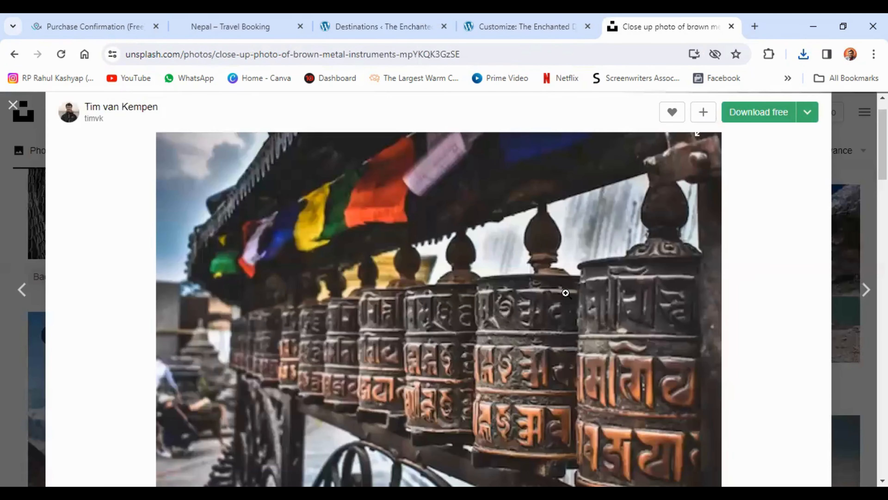
{"action": "left_click", "coordinate": [753, 121]}
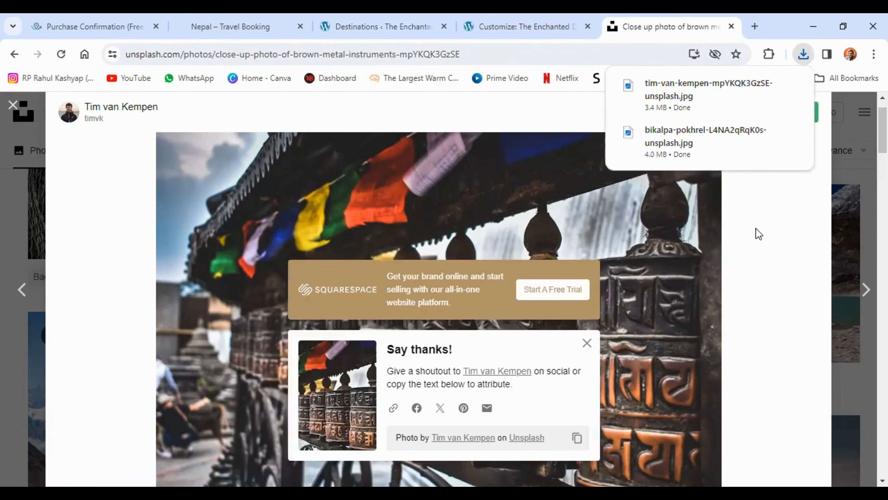
Return to the destination's image chooser and upload the two downloaded Unsplash photos from the Downloads folder
{"action": "left_click", "coordinate": [383, 24]}
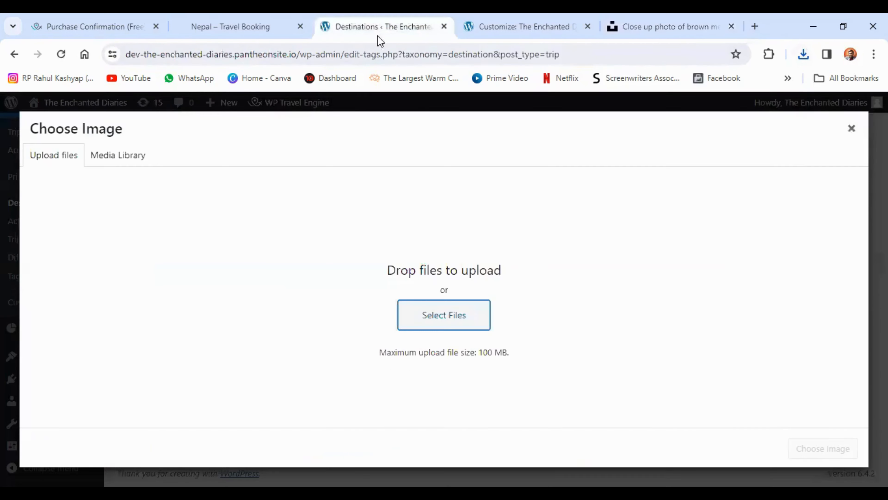
{"action": "left_click", "coordinate": [429, 317]}
{"action": "left_click", "coordinate": [56, 154]}
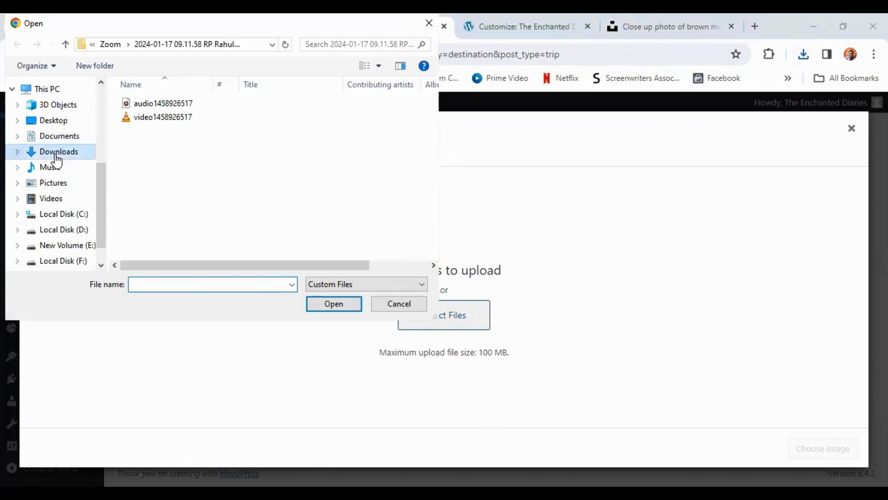
{"action": "left_click", "coordinate": [153, 136]}
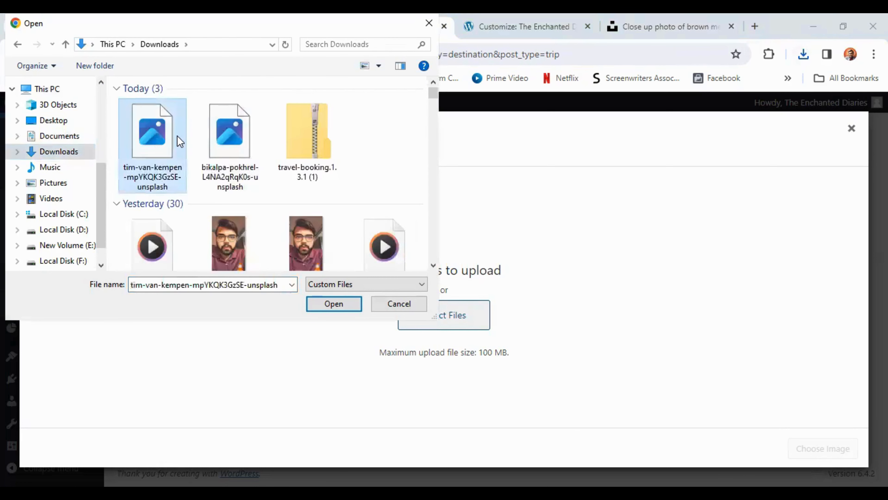
{"action": "left_click", "coordinate": [221, 161], "text": "ctrl"}
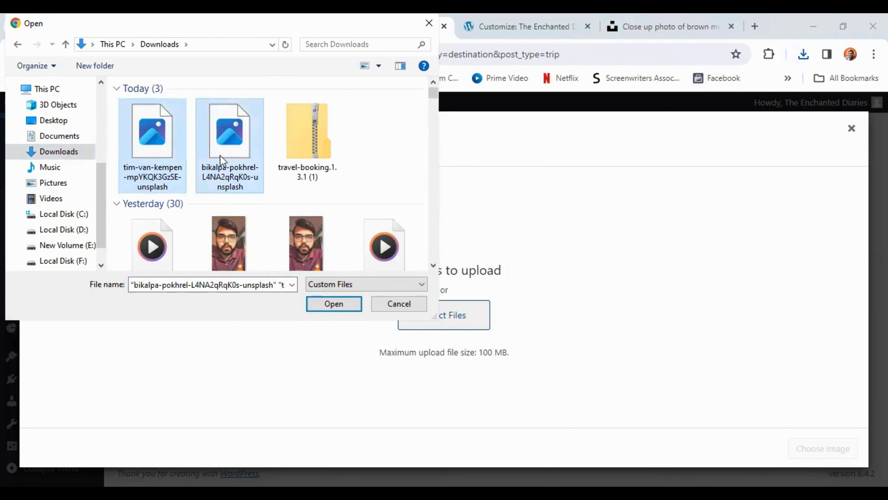
{"action": "left_click", "coordinate": [332, 303]}
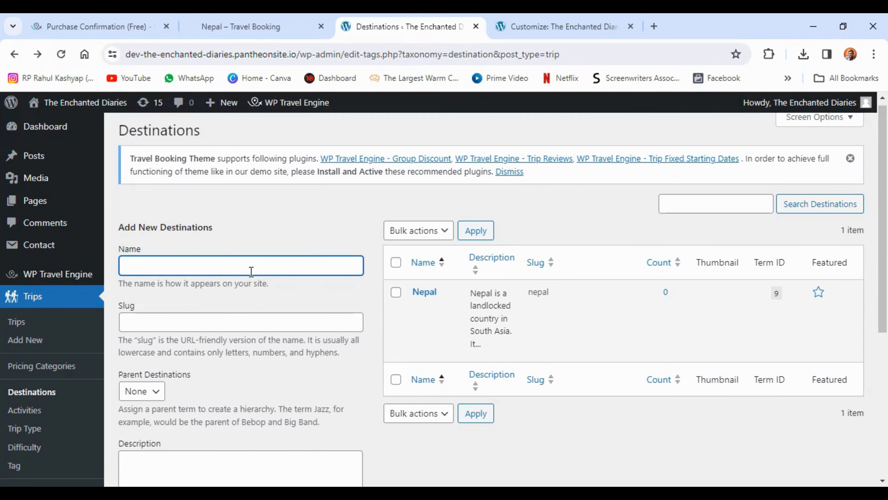
Review the empty Add New Destinations form and go to the site's Trips list
{"action": "scroll", "coordinate": [250, 269], "scroll_direction": "down", "scroll_amount": 1}
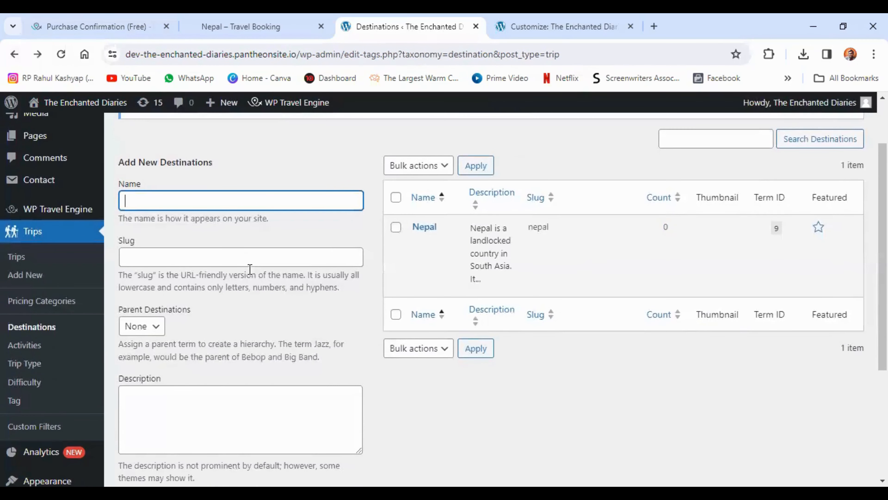
{"action": "scroll", "coordinate": [250, 270], "scroll_direction": "down", "scroll_amount": 5}
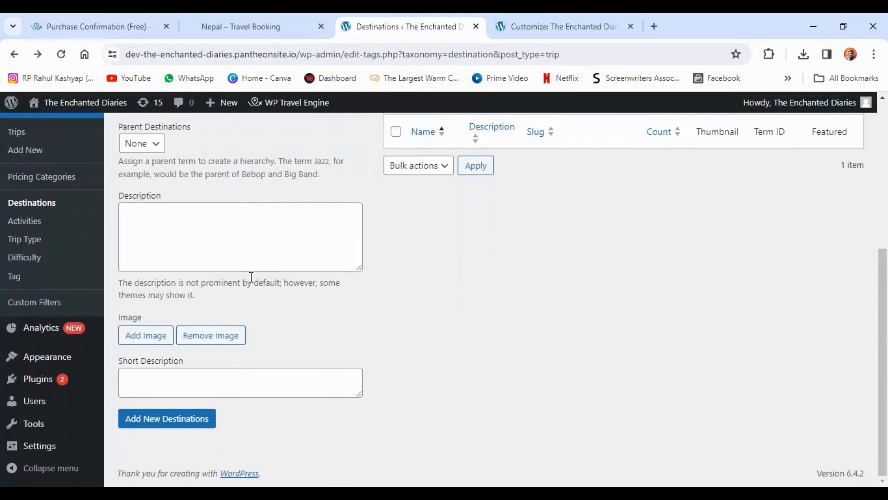
{"action": "scroll", "coordinate": [368, 385], "scroll_direction": "up", "scroll_amount": 4}
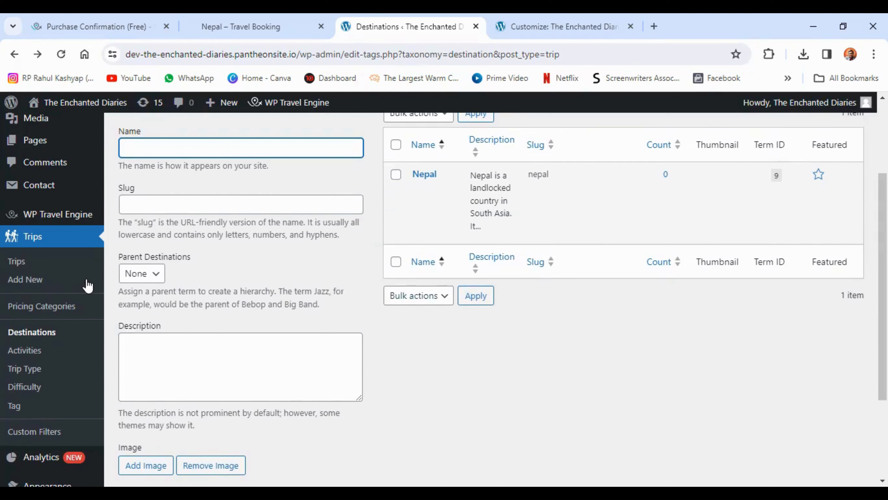
{"action": "left_click", "coordinate": [66, 267]}
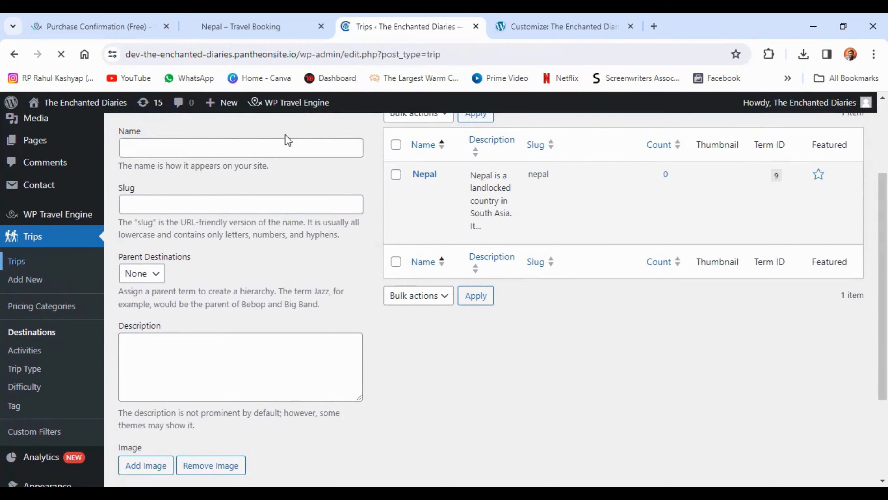
Switch to the Travel Booking demo site, open its trip listing and filter the trips by the destination Nepal
{"action": "left_click", "coordinate": [241, 26]}
{"action": "left_click", "coordinate": [653, 115]}
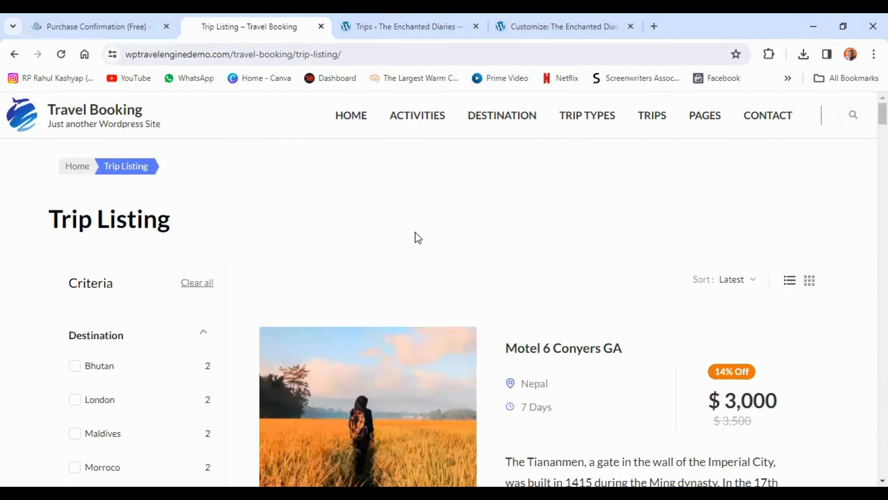
{"action": "scroll", "coordinate": [403, 238], "scroll_direction": "down", "scroll_amount": 2}
{"action": "scroll", "coordinate": [80, 354], "scroll_direction": "down", "scroll_amount": 2}
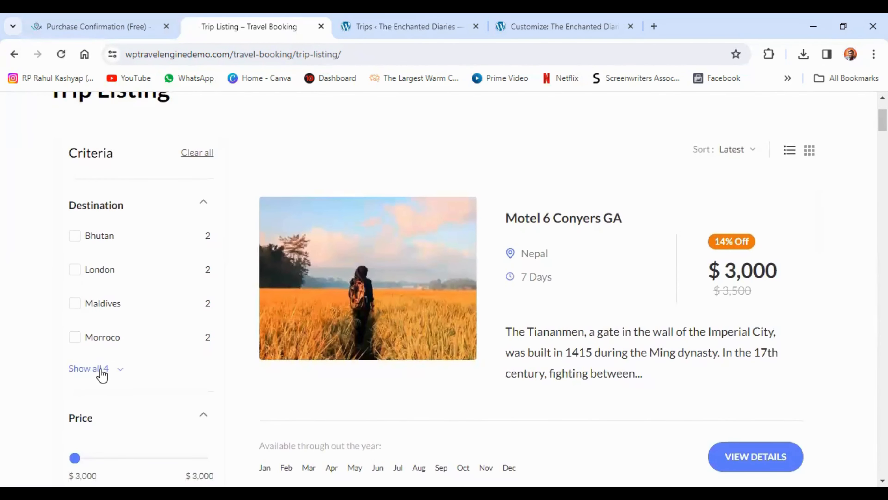
{"action": "left_click", "coordinate": [101, 369]}
{"action": "left_click", "coordinate": [74, 372]}
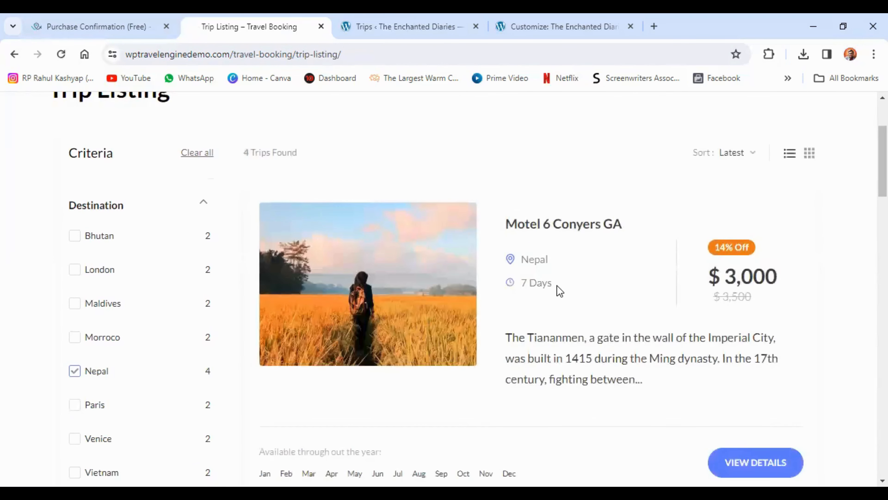
Browse the filtered Nepal trips on the demo and open the Tour With Roman Forum trip
{"action": "scroll", "coordinate": [560, 291], "scroll_direction": "down", "scroll_amount": 2}
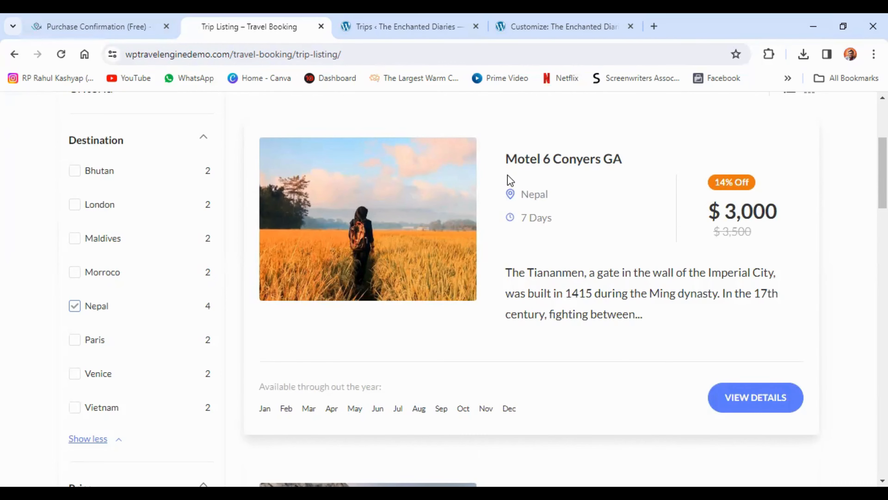
{"action": "scroll", "coordinate": [508, 179], "scroll_direction": "down", "scroll_amount": 12}
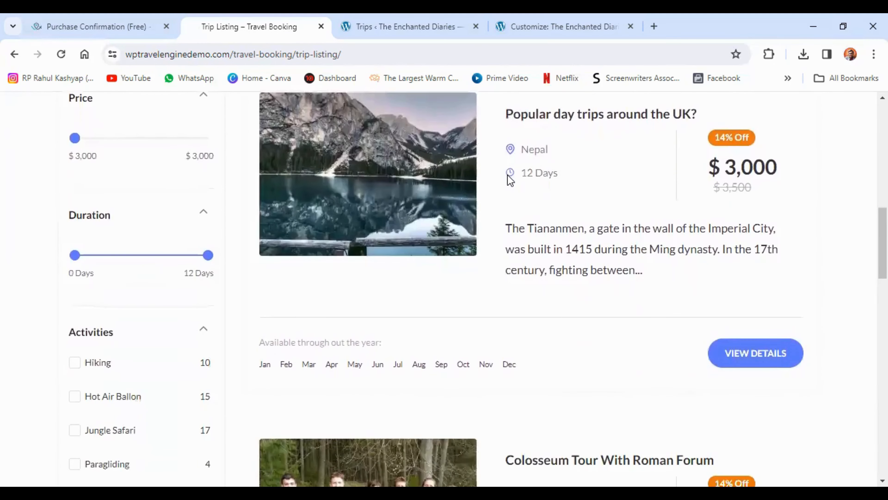
{"action": "scroll", "coordinate": [507, 175], "scroll_direction": "down", "scroll_amount": 17}
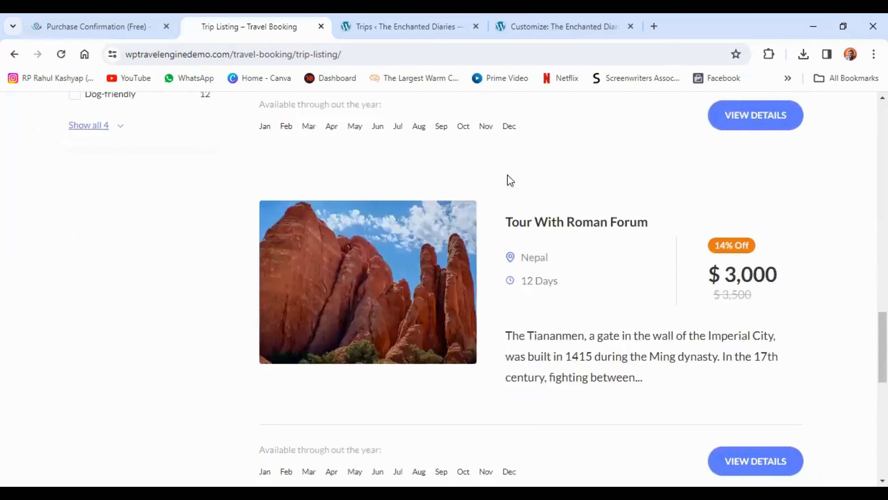
{"action": "scroll", "coordinate": [507, 174], "scroll_direction": "down", "scroll_amount": 2}
{"action": "left_click", "coordinate": [571, 158]}
Create a new trip in the WordPress admin and title it Tour With Roman Forum, copying the title from the demo trip page
{"action": "left_click", "coordinate": [405, 26]}
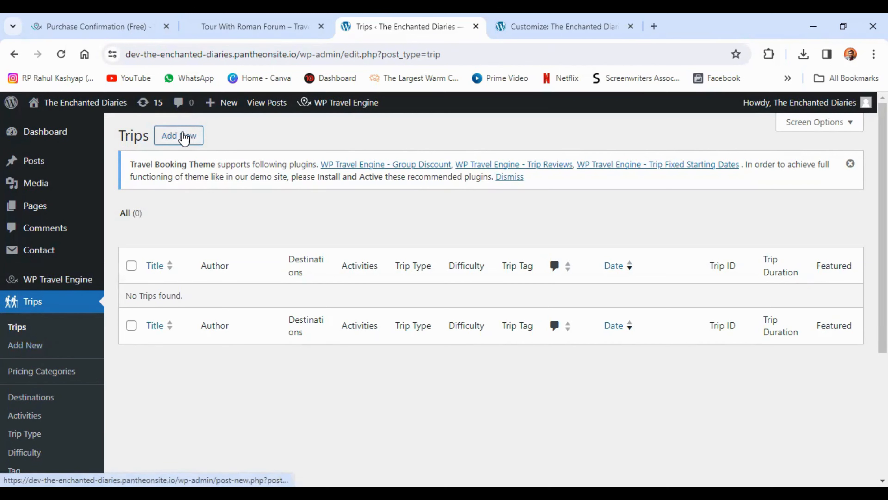
{"action": "left_click", "coordinate": [186, 139]}
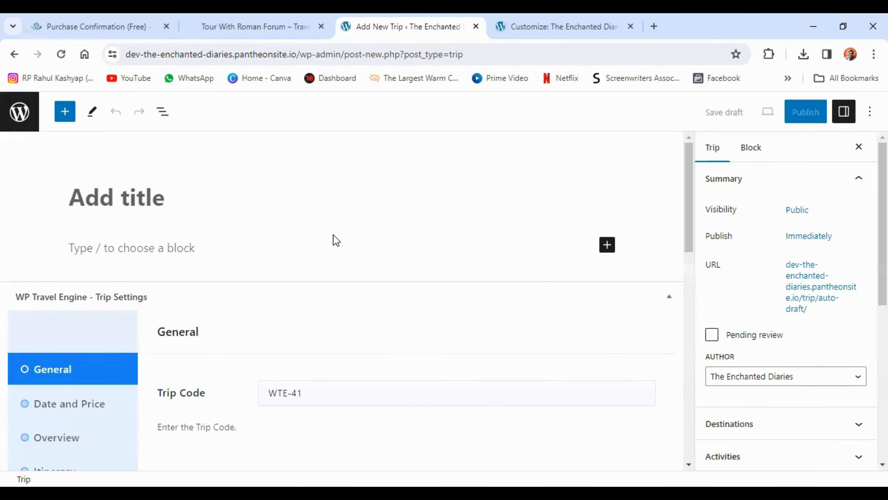
{"action": "left_click", "coordinate": [256, 26]}
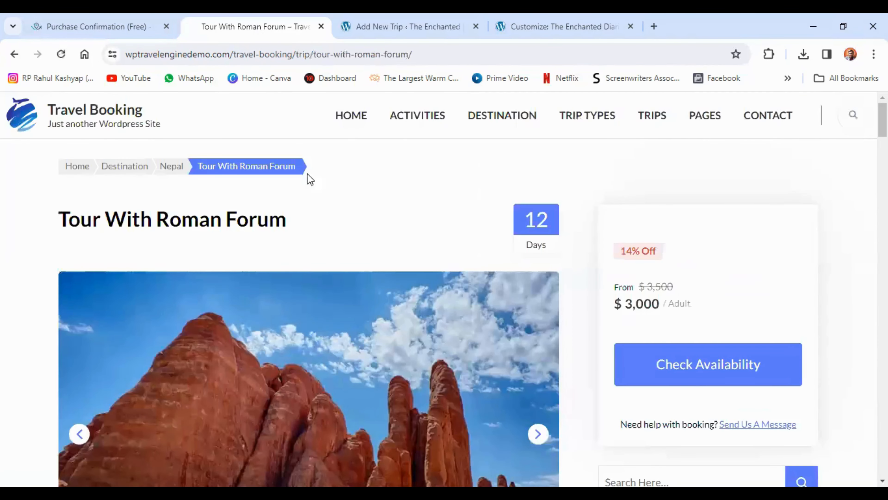
{"action": "triple_click", "coordinate": [212, 218]}
{"action": "right_click", "coordinate": [214, 222]}
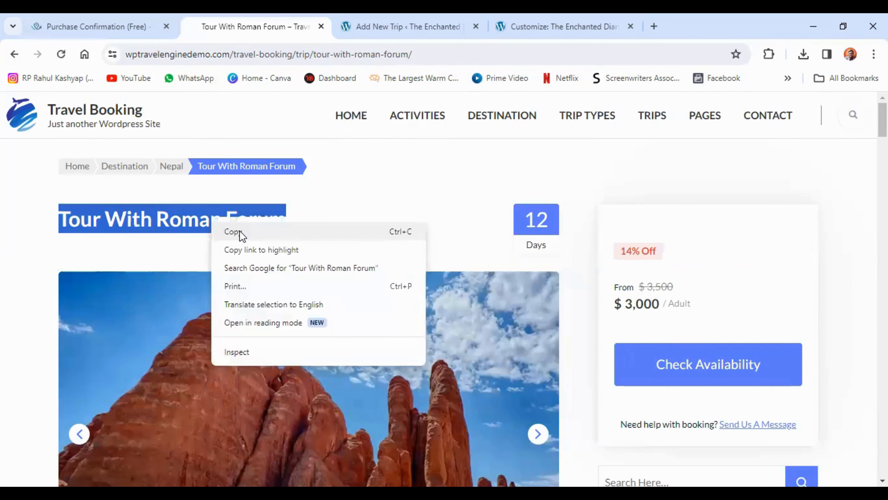
{"action": "left_click", "coordinate": [238, 230]}
{"action": "left_click", "coordinate": [358, 22]}
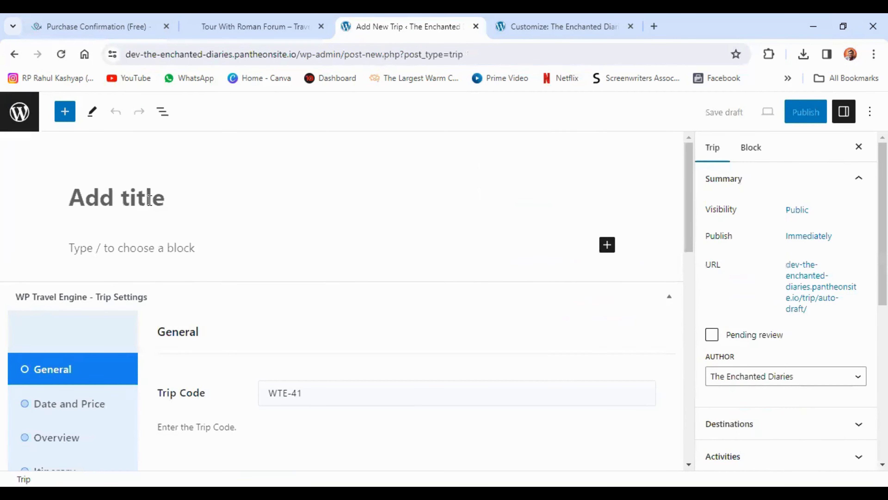
{"action": "right_click", "coordinate": [122, 204]}
{"action": "left_click", "coordinate": [146, 331]}
Change the trip code to NPL-41 in the new trip's general settings
{"action": "scroll", "coordinate": [222, 210], "scroll_direction": "down", "scroll_amount": 5}
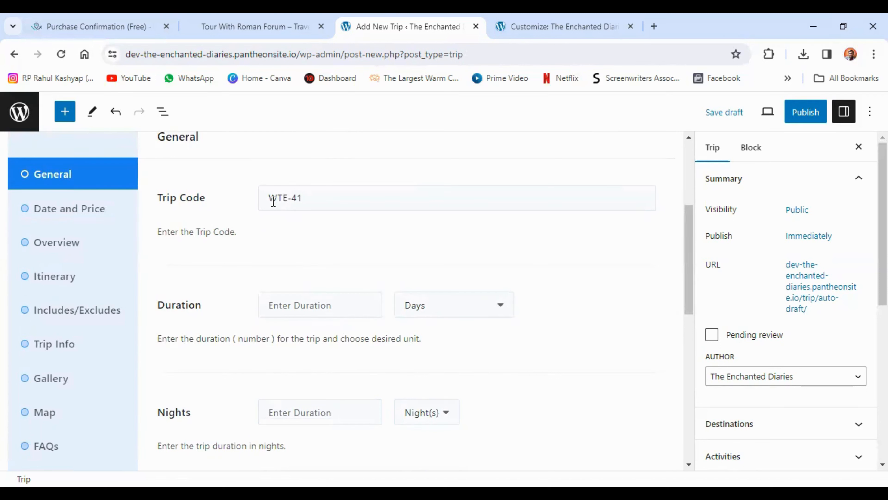
{"action": "left_click", "coordinate": [286, 200]}
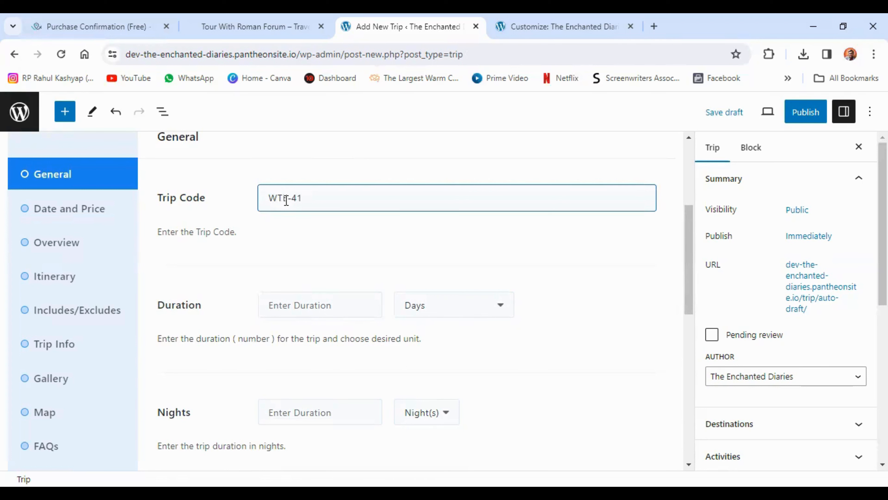
{"action": "key", "text": "BackSpace"}
{"action": "key", "text": "BackSpace"}
{"action": "key", "text": "BackSpace"}
{"action": "type", "text": "NPL"}
{"action": "left_click", "coordinate": [264, 253]}
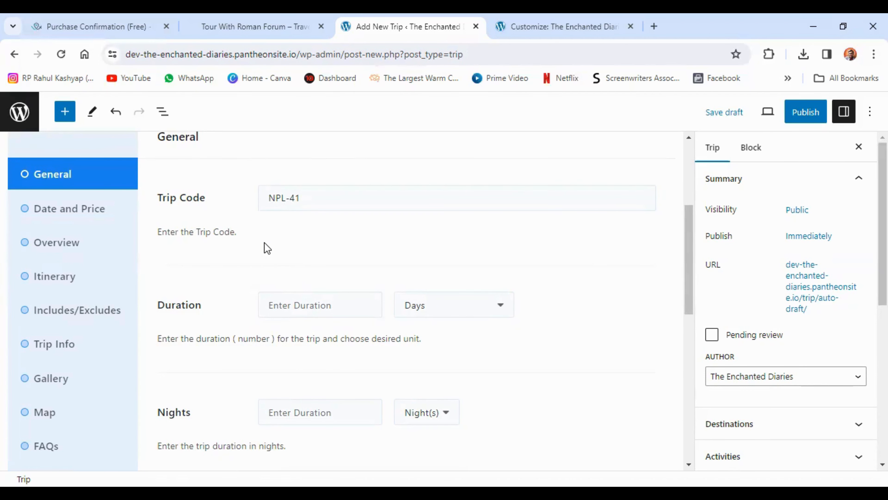
Set the trip's duration to 9 days and 8 nights
{"action": "scroll", "coordinate": [278, 249], "scroll_direction": "down", "scroll_amount": 2}
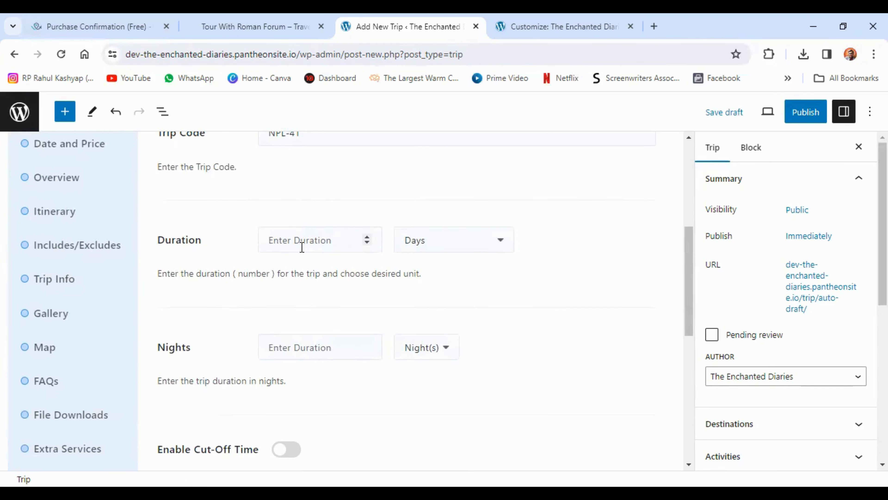
{"action": "left_click", "coordinate": [343, 242]}
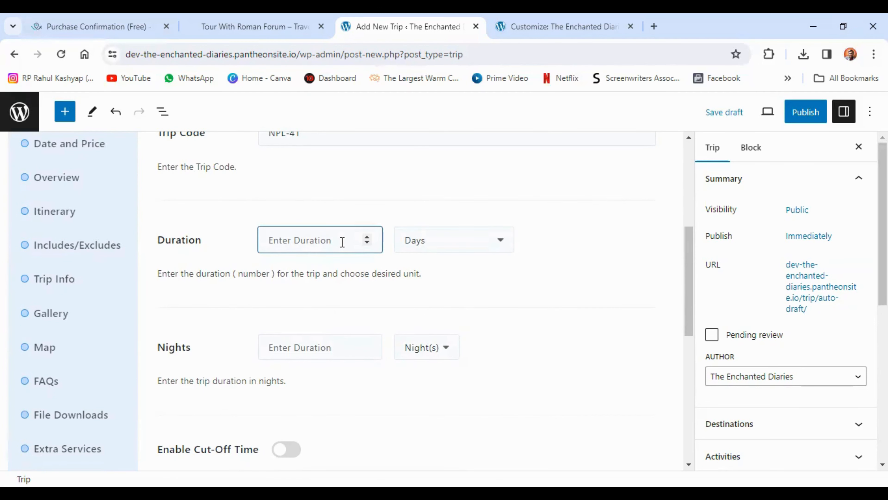
{"action": "type", "text": "9"}
{"action": "left_click", "coordinate": [292, 349]}
{"action": "type", "text": "8"}
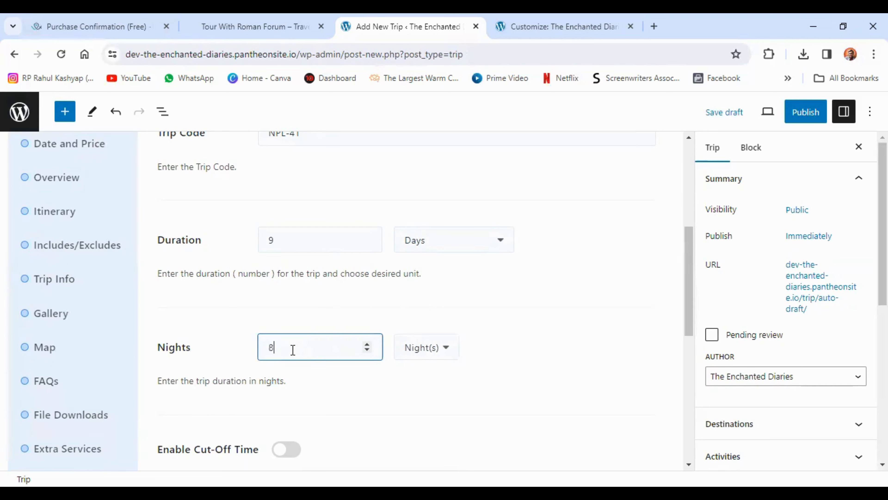
{"action": "left_click", "coordinate": [241, 325]}
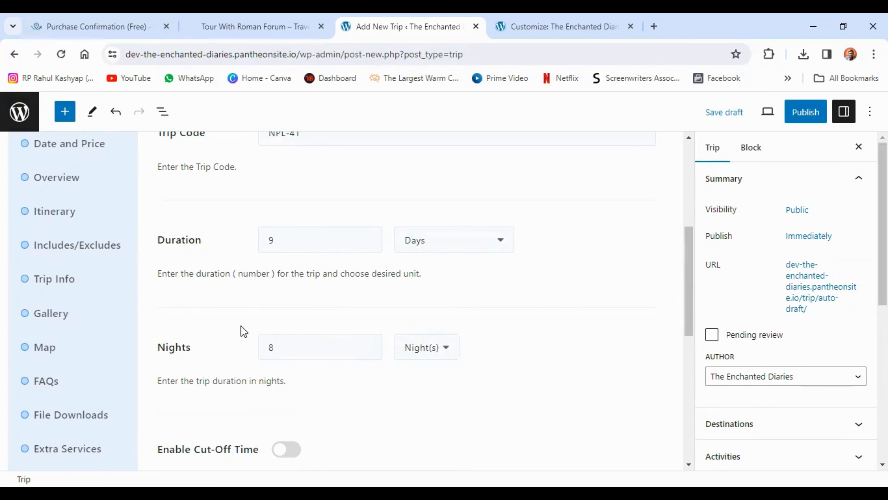
Enable the booking cut-off time for the trip and set it to 2 days
{"action": "scroll", "coordinate": [236, 278], "scroll_direction": "down", "scroll_amount": 3}
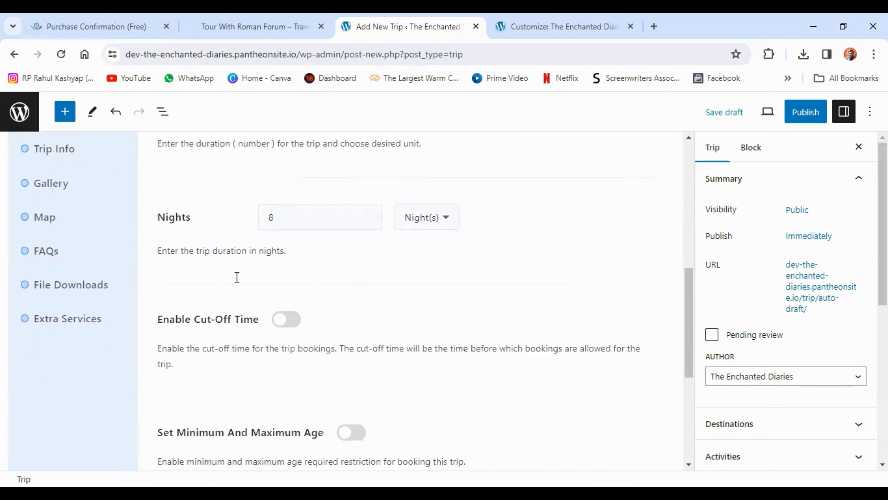
{"action": "scroll", "coordinate": [236, 277], "scroll_direction": "down", "scroll_amount": 3}
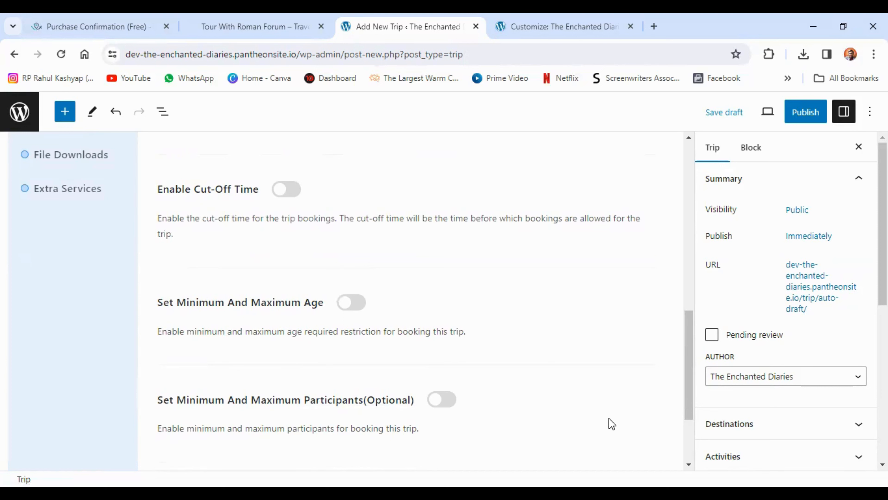
{"action": "left_click", "coordinate": [287, 189]}
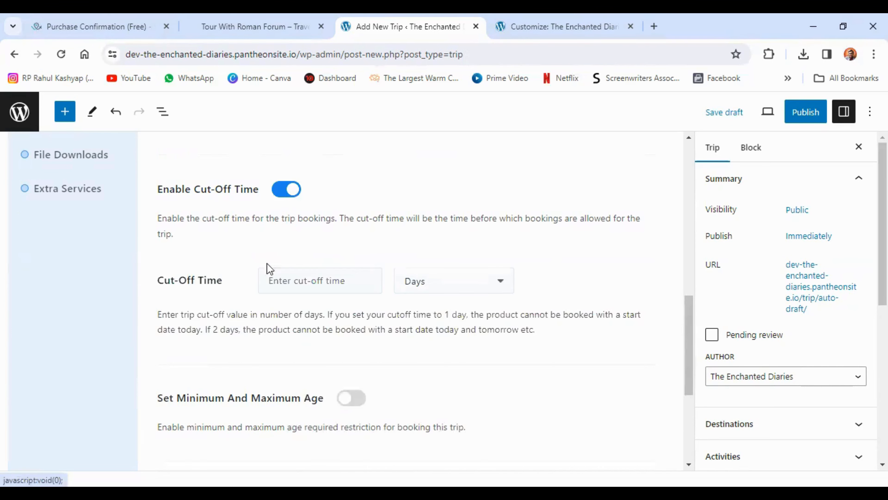
{"action": "left_click", "coordinate": [334, 282]}
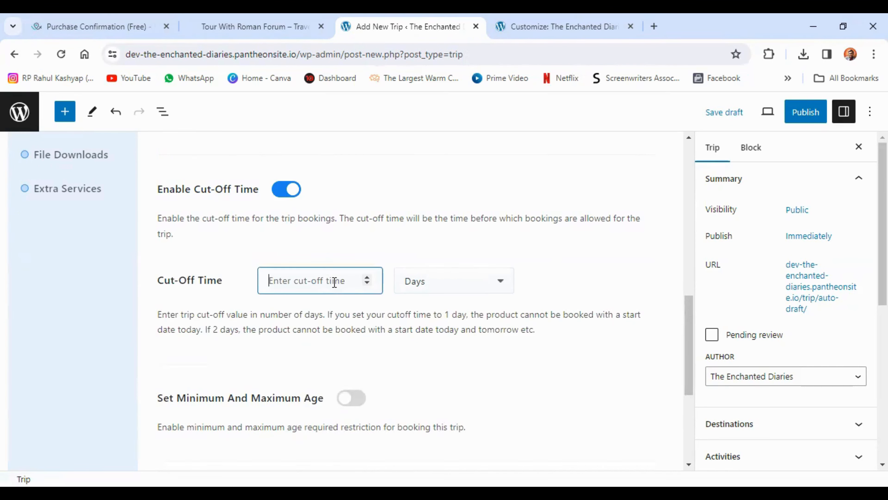
{"action": "type", "text": "2"}
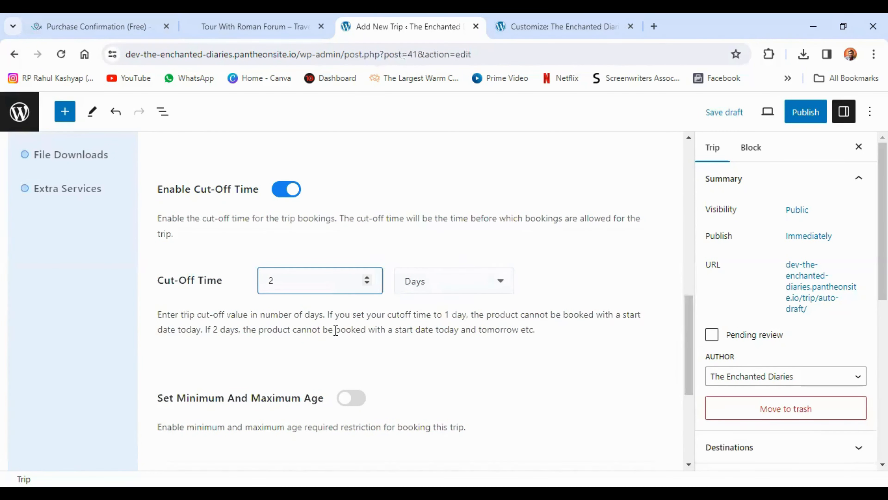
Enable the trip's age restriction and set the minimum age to 12 and the maximum age to 120
{"action": "scroll", "coordinate": [335, 330], "scroll_direction": "down", "scroll_amount": 3}
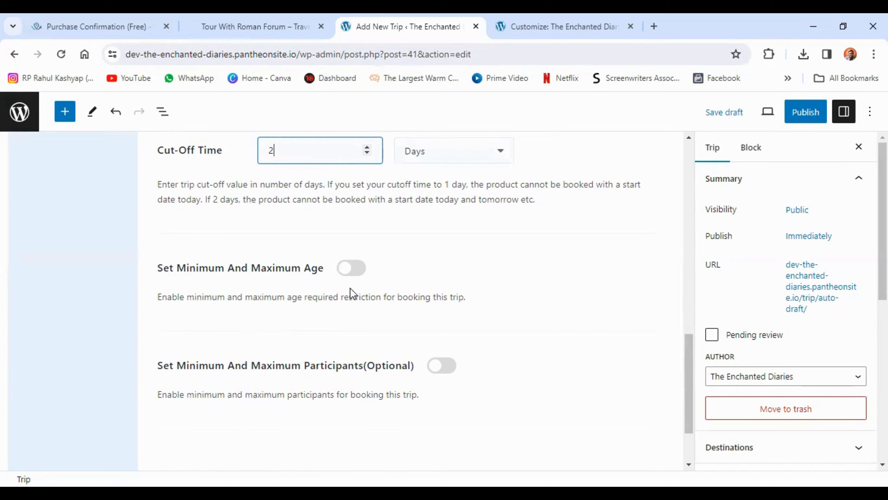
{"action": "left_click", "coordinate": [351, 269]}
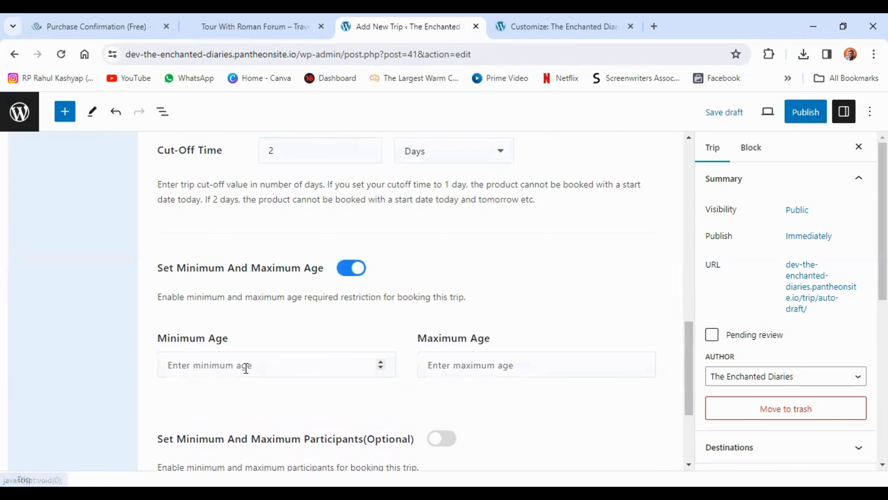
{"action": "left_click", "coordinate": [246, 366]}
{"action": "type", "text": "12"}
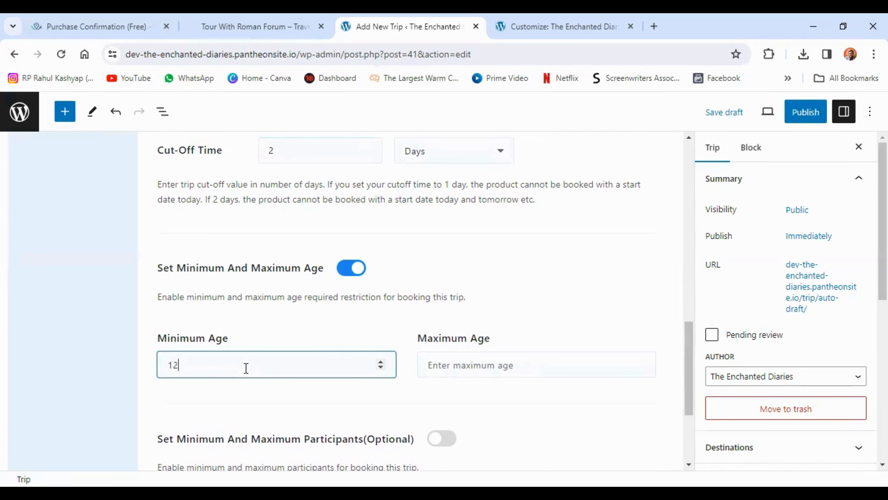
{"action": "left_click", "coordinate": [452, 365]}
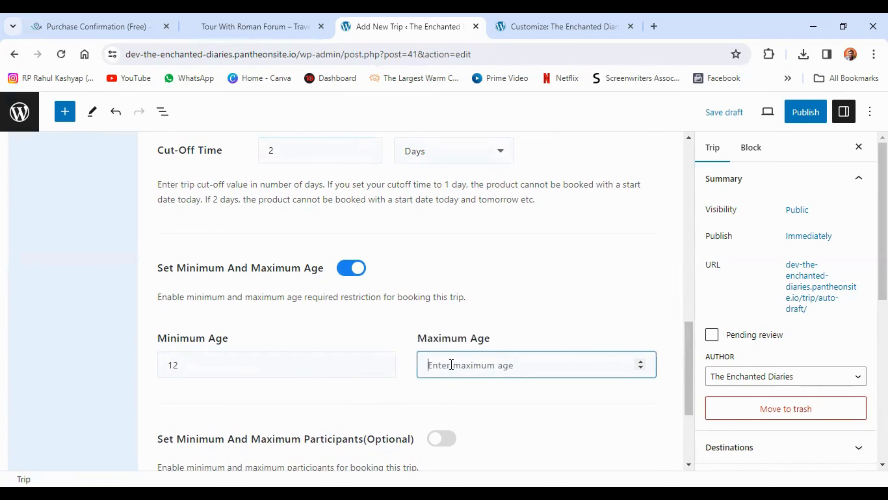
{"action": "type", "text": "120"}
Enable the participant limits with a minimum of 1 and a maximum of 15, and save the general settings
{"action": "scroll", "coordinate": [376, 308], "scroll_direction": "down", "scroll_amount": 5}
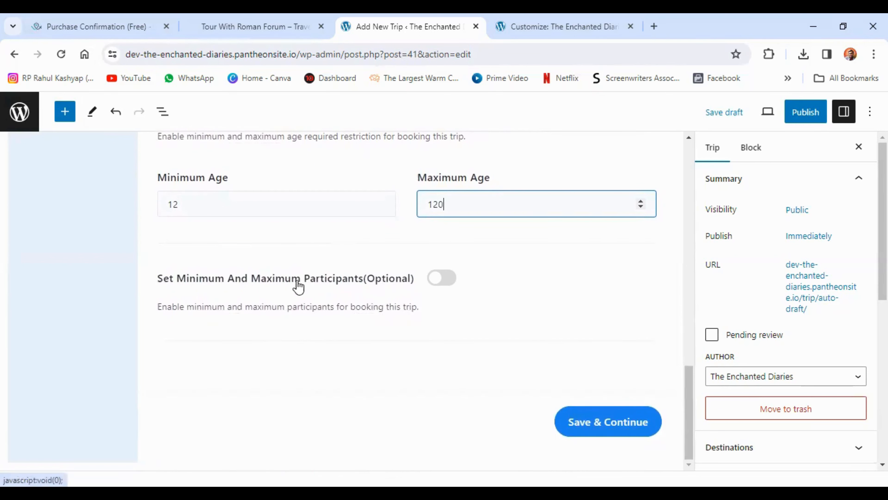
{"action": "left_click", "coordinate": [451, 284]}
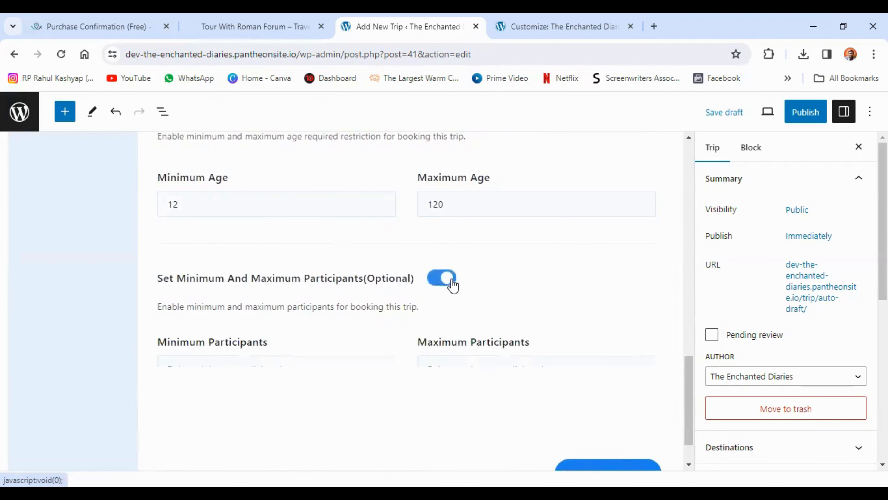
{"action": "left_click", "coordinate": [245, 380]}
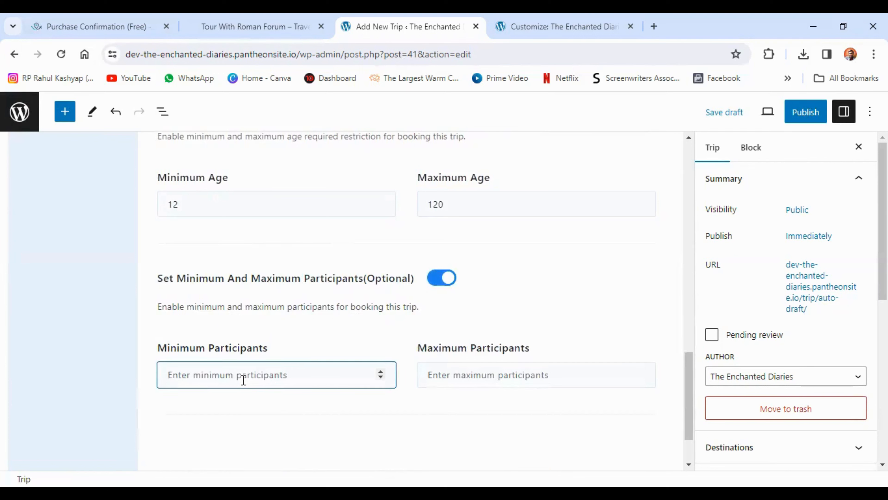
{"action": "type", "text": "1"}
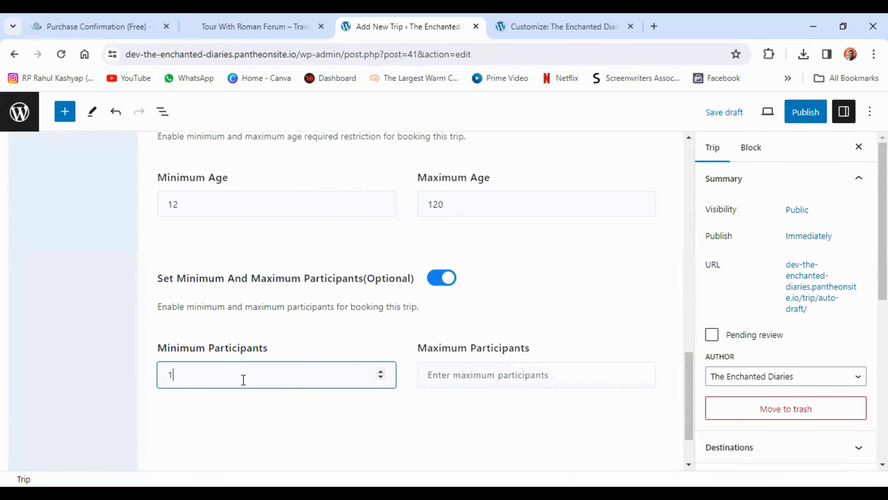
{"action": "left_click", "coordinate": [486, 375]}
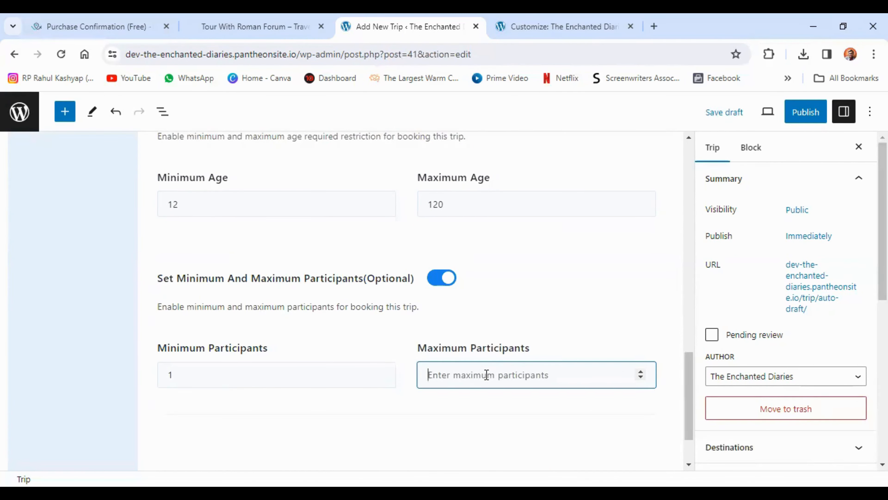
{"action": "type", "text": "15"}
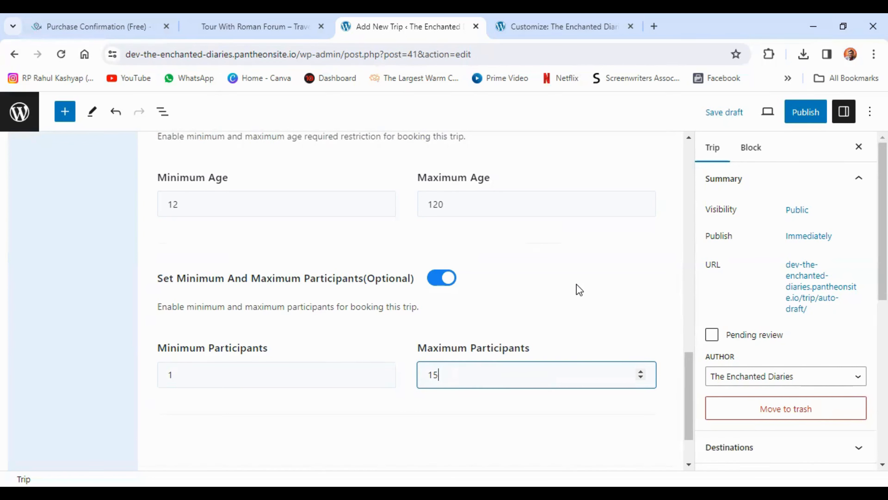
{"action": "scroll", "coordinate": [580, 288], "scroll_direction": "down", "scroll_amount": 2}
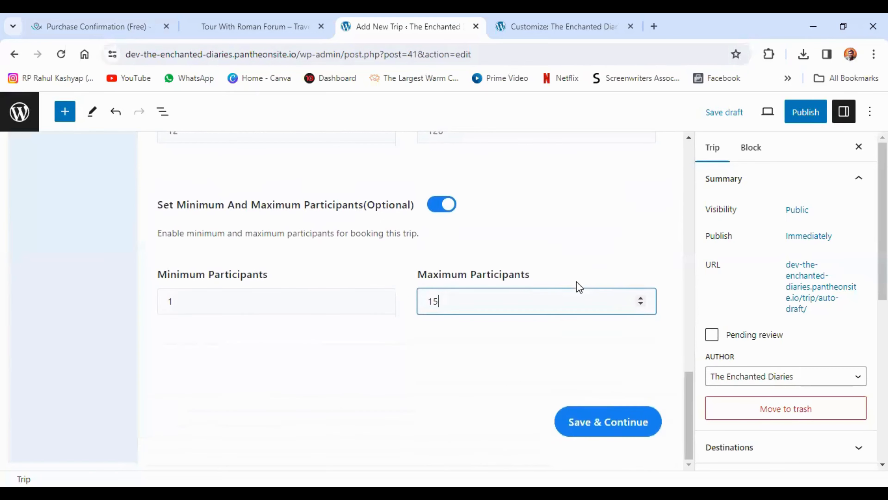
{"action": "left_click", "coordinate": [606, 424]}
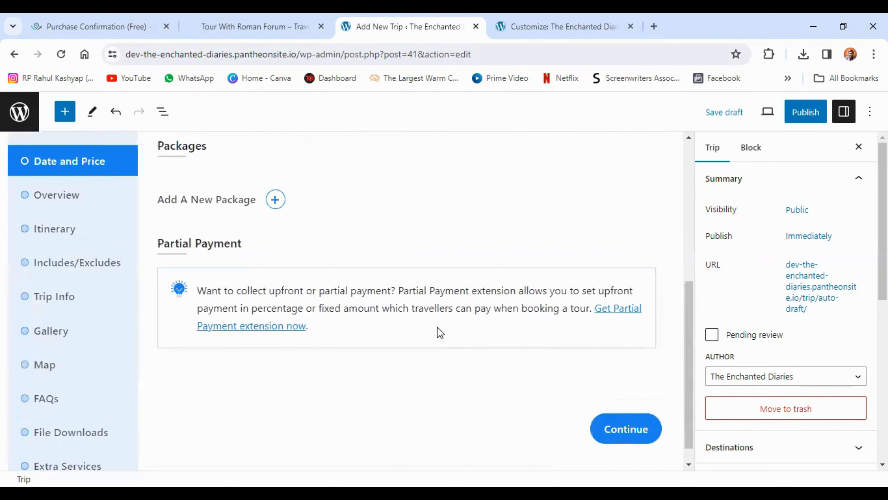
Add a new pricing package to the trip and name it Trip to Nepal
{"action": "scroll", "coordinate": [440, 332], "scroll_direction": "up", "scroll_amount": 4}
{"action": "scroll", "coordinate": [440, 332], "scroll_direction": "down", "scroll_amount": 2}
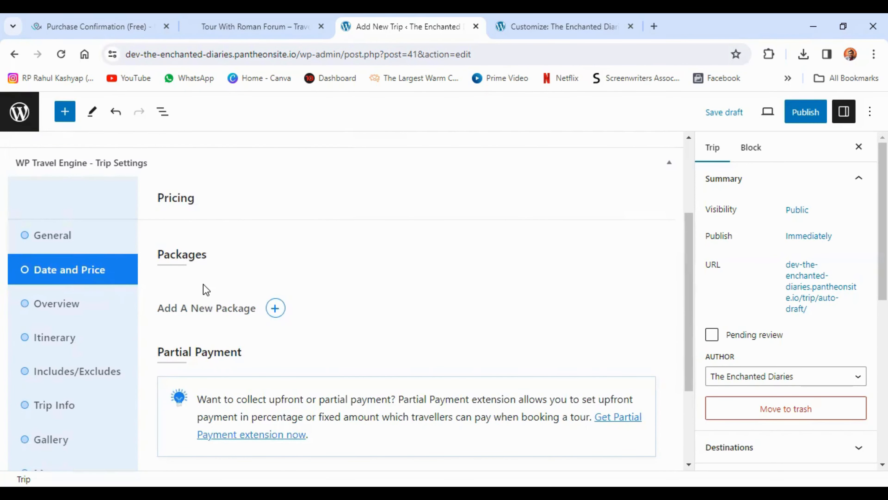
{"action": "left_click", "coordinate": [235, 313]}
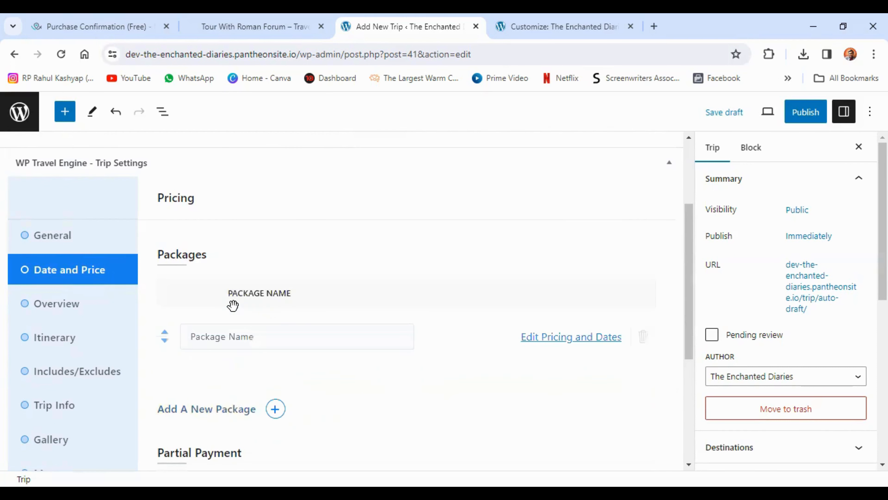
{"action": "left_click", "coordinate": [258, 338]}
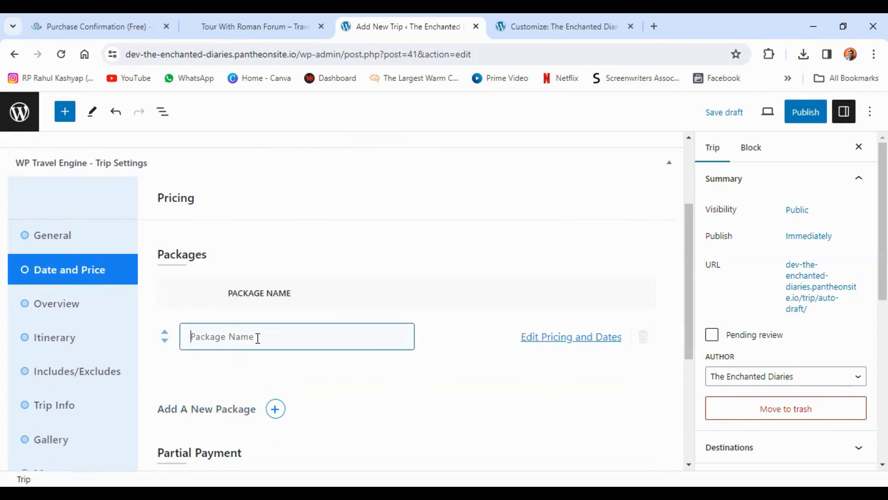
{"action": "type", "text": "Trip to Nepal"}
In the package's pricing, enable the Adult category with a price of $750 and a sale price of $650
{"action": "left_click", "coordinate": [552, 348]}
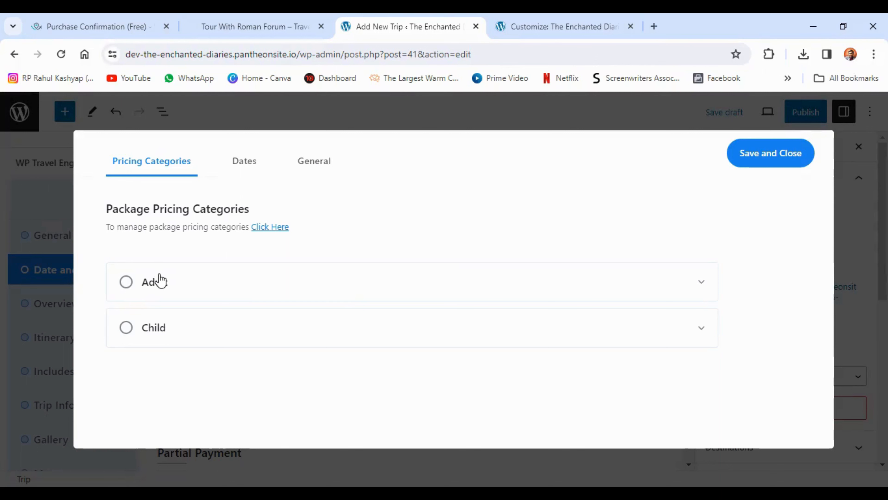
{"action": "left_click", "coordinate": [127, 281]}
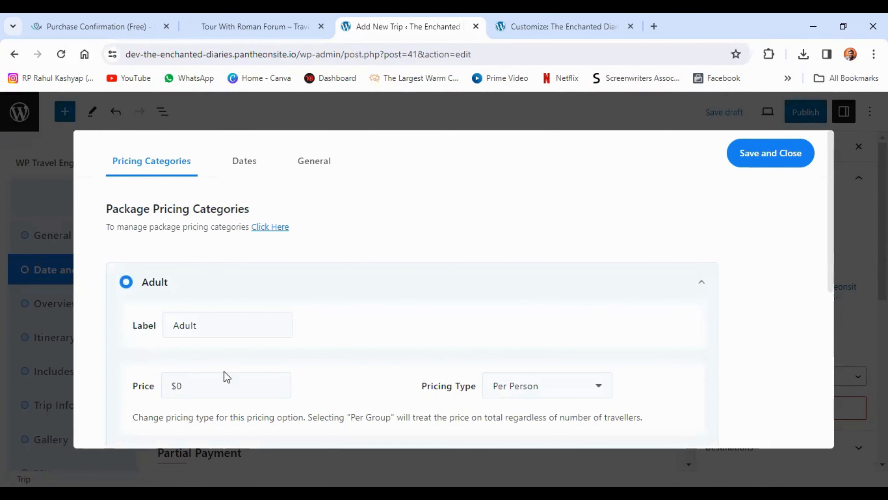
{"action": "scroll", "coordinate": [224, 377], "scroll_direction": "down", "scroll_amount": 2}
{"action": "left_click", "coordinate": [207, 318]}
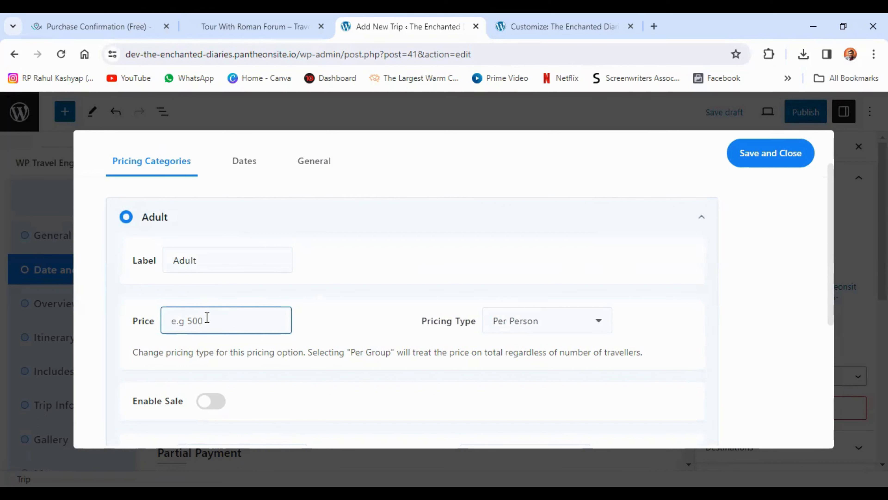
{"action": "type", "text": "750"}
{"action": "left_click", "coordinate": [218, 405]}
{"action": "left_click", "coordinate": [259, 406]}
{"action": "type", "text": "650"}
Enable the Child pricing category with a price of $650 and a sale price of $550
{"action": "scroll", "coordinate": [296, 295], "scroll_direction": "down", "scroll_amount": 5}
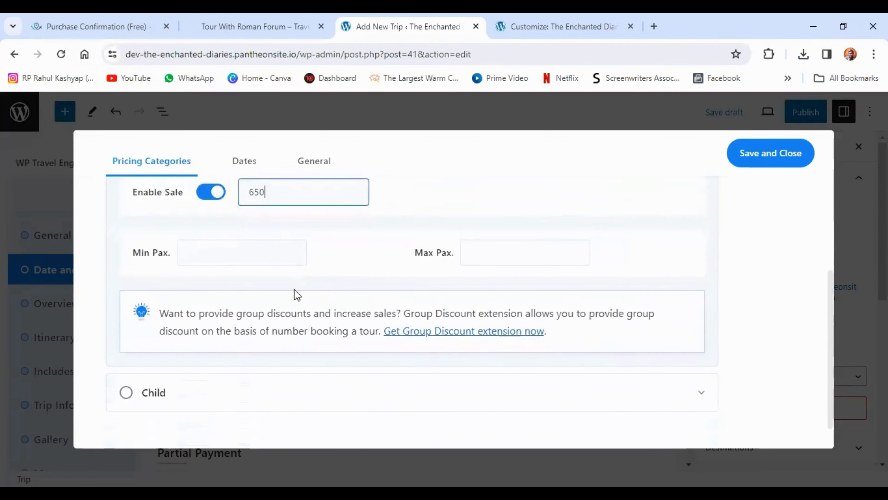
{"action": "left_click", "coordinate": [125, 358]}
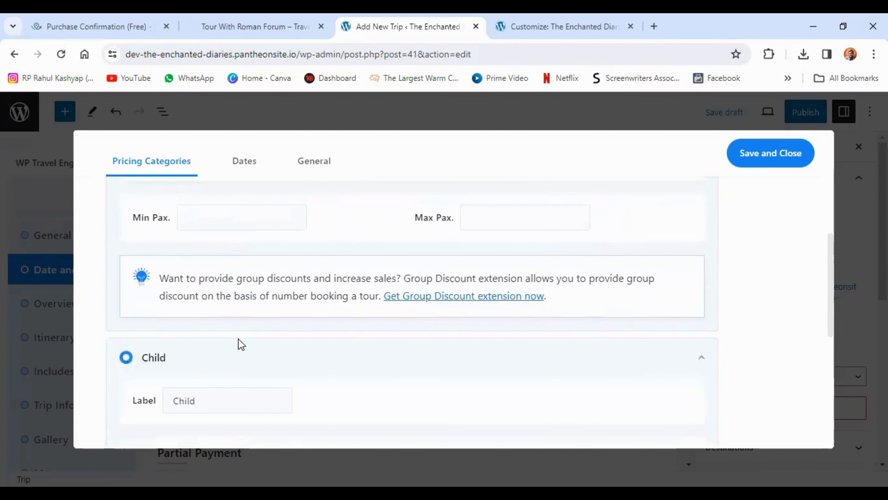
{"action": "scroll", "coordinate": [240, 342], "scroll_direction": "down", "scroll_amount": 3}
{"action": "left_click", "coordinate": [210, 337]}
{"action": "type", "text": "650"}
{"action": "scroll", "coordinate": [214, 350], "scroll_direction": "down", "scroll_amount": 2}
{"action": "left_click", "coordinate": [210, 350]}
{"action": "left_click", "coordinate": [276, 350]}
{"action": "type", "text": "550"}
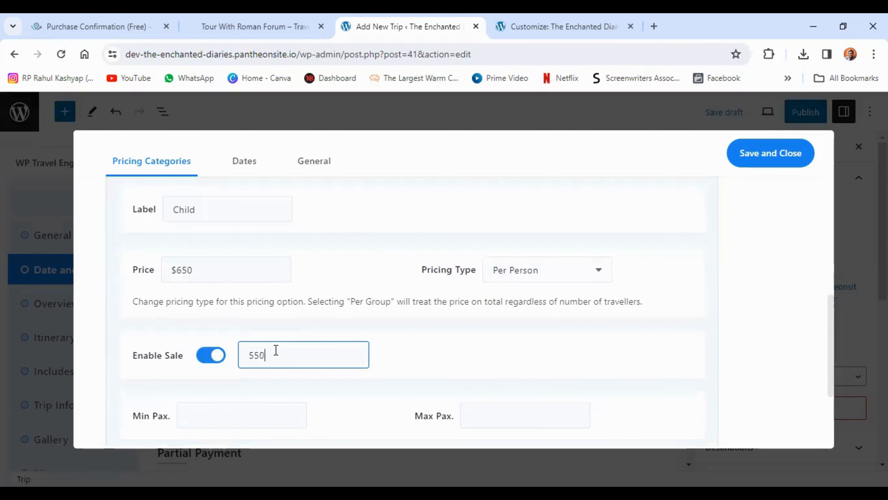
Review both category prices, save the package pricing, and continue to the trip's overview settings
{"action": "scroll", "coordinate": [271, 342], "scroll_direction": "up", "scroll_amount": 8}
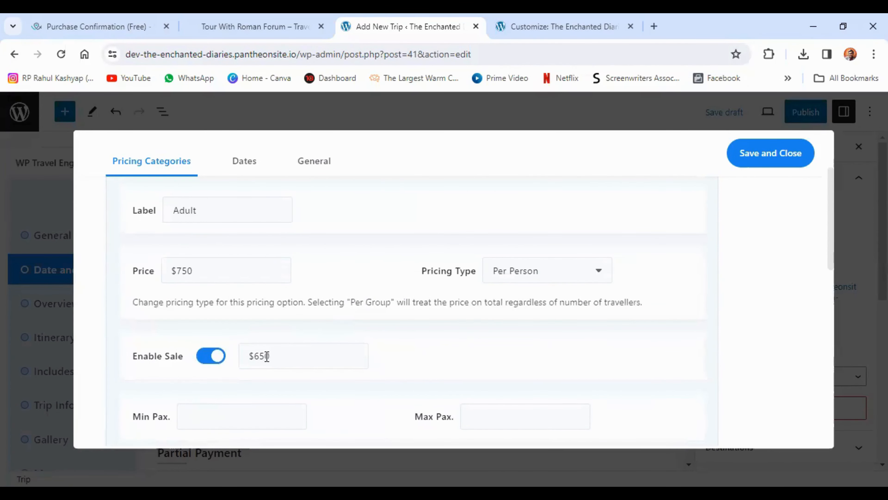
{"action": "scroll", "coordinate": [276, 355], "scroll_direction": "down", "scroll_amount": 1}
{"action": "scroll", "coordinate": [288, 354], "scroll_direction": "down", "scroll_amount": 6}
{"action": "scroll", "coordinate": [225, 391], "scroll_direction": "down", "scroll_amount": 2}
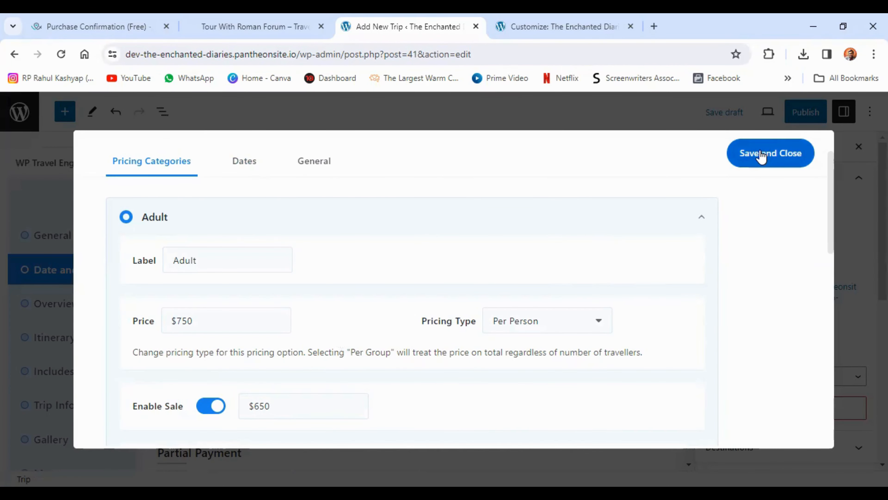
{"action": "left_click", "coordinate": [761, 156]}
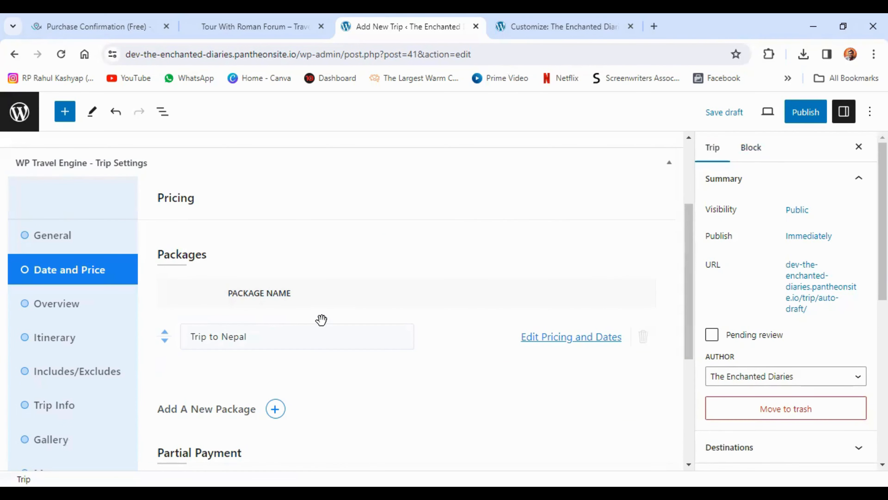
{"action": "scroll", "coordinate": [321, 320], "scroll_direction": "down", "scroll_amount": 6}
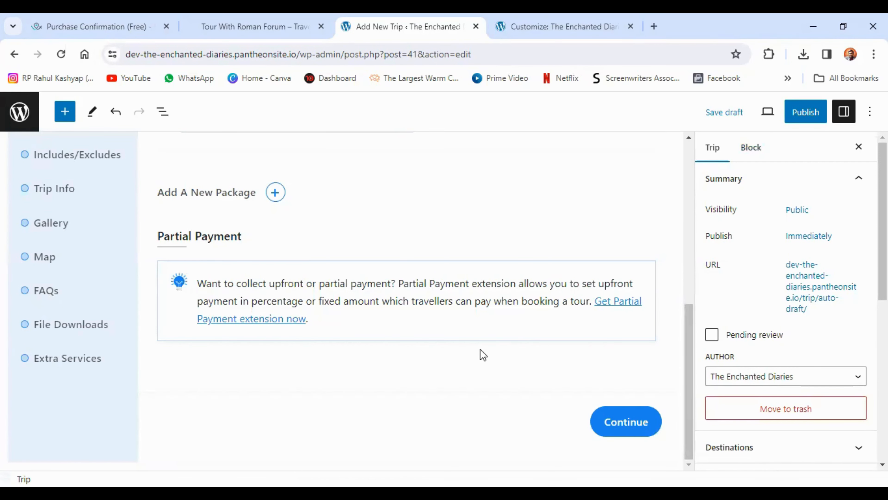
{"action": "left_click", "coordinate": [617, 428]}
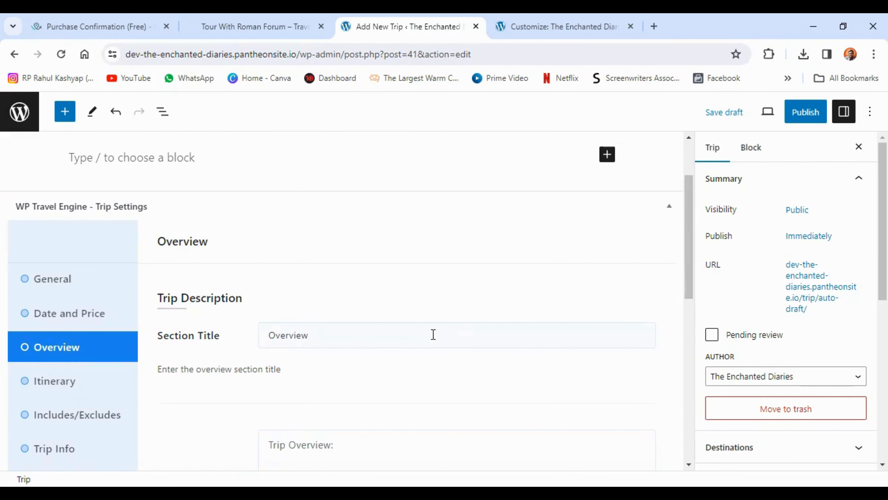
Copy the first Overview paragraph about the Tiananmen from the demo trip page into the new trip's description
{"action": "left_click", "coordinate": [255, 26]}
{"action": "left_click_drag", "start_coordinate": [85, 194], "coordinate": [278, 280]}
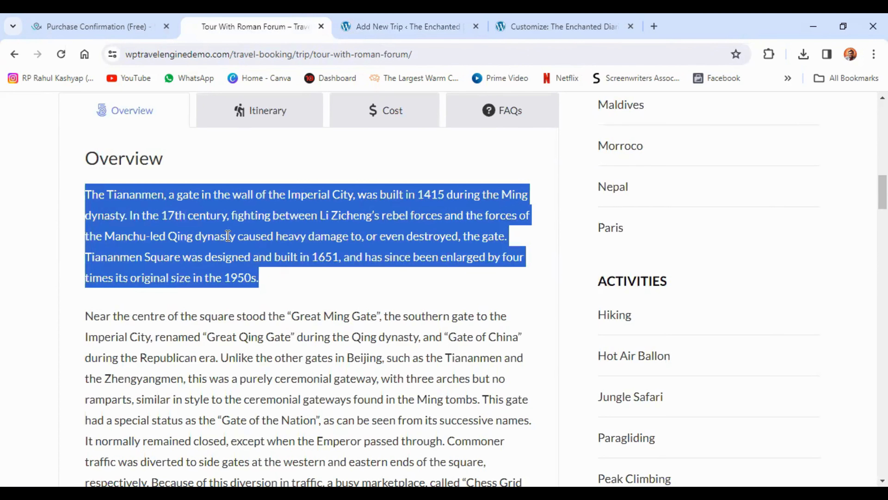
{"action": "right_click", "coordinate": [243, 253]}
{"action": "left_click", "coordinate": [246, 250]}
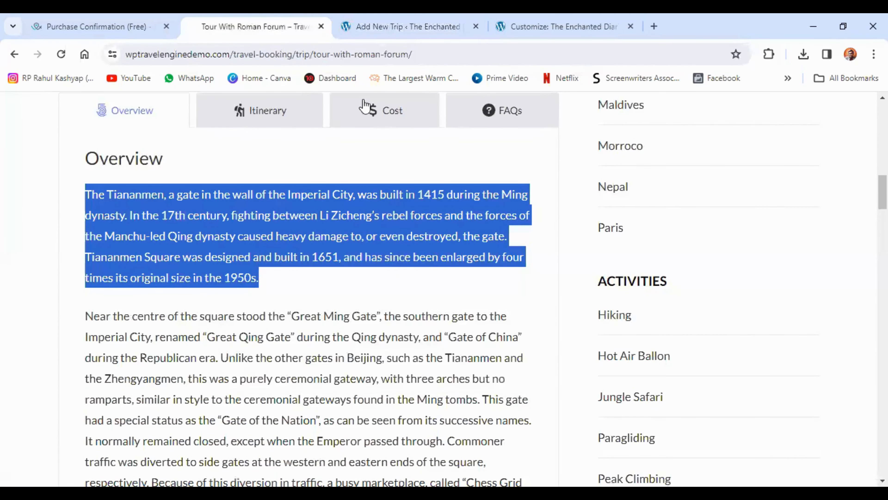
{"action": "left_click", "coordinate": [406, 25]}
{"action": "scroll", "coordinate": [311, 402], "scroll_direction": "down", "scroll_amount": 3}
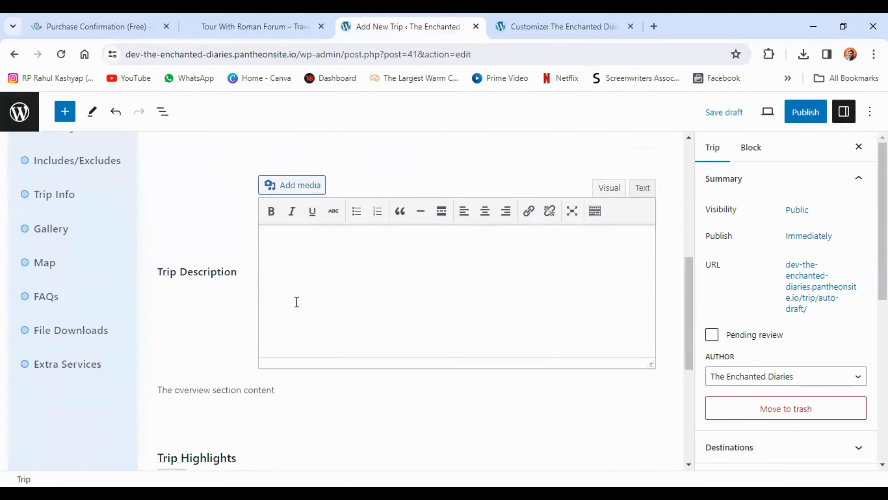
{"action": "right_click", "coordinate": [295, 250]}
{"action": "left_click", "coordinate": [294, 230]}
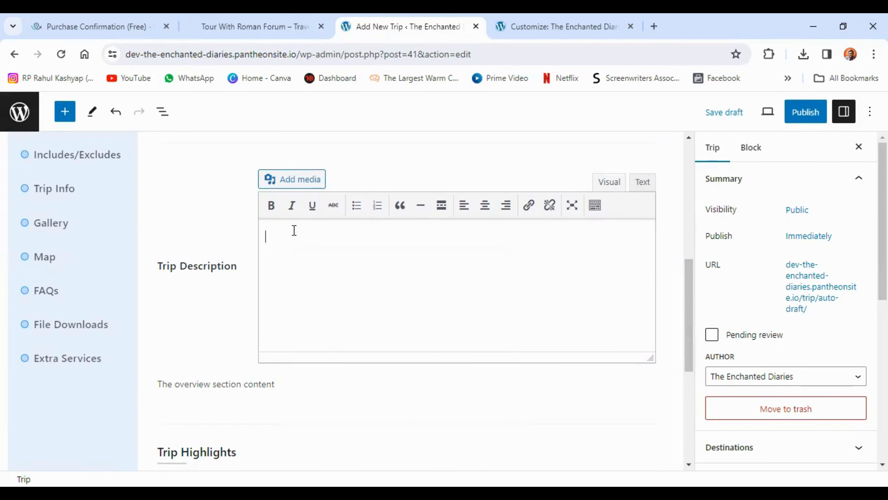
{"action": "key", "text": "ctrl+v"}
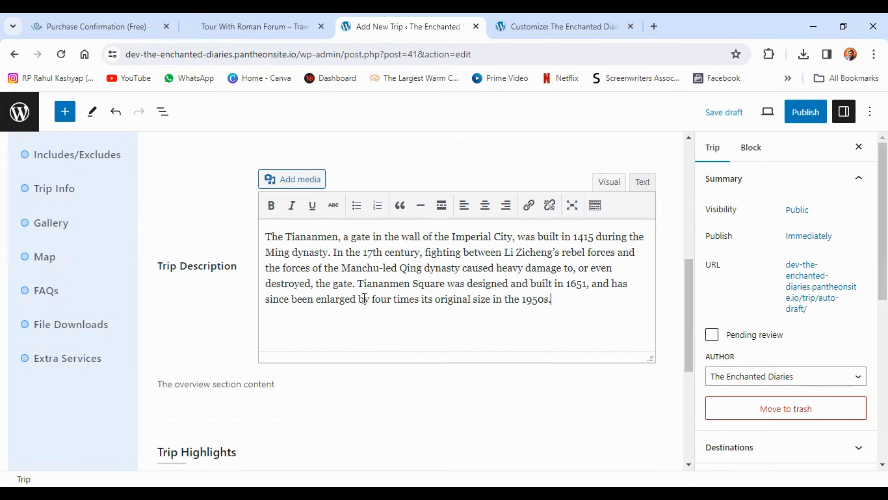
Set the section title of the trip's highlights to Trip Highlights
{"action": "scroll", "coordinate": [364, 298], "scroll_direction": "down", "scroll_amount": 6}
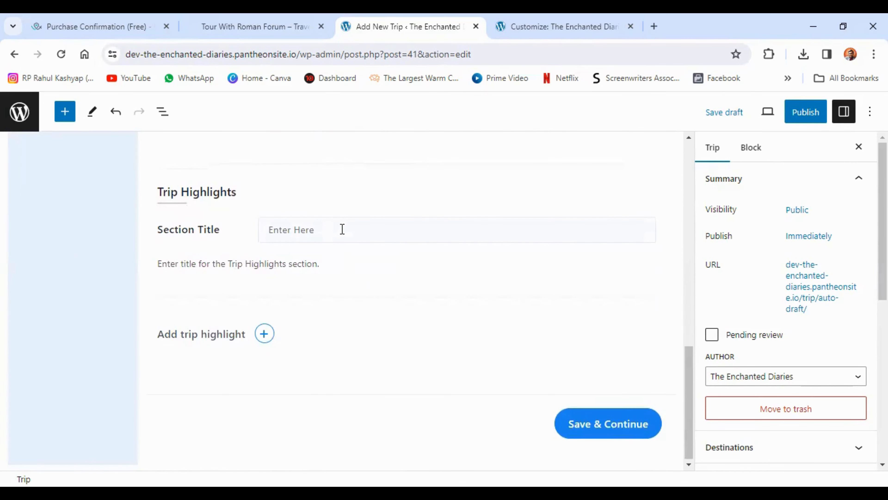
{"action": "left_click", "coordinate": [328, 225]}
{"action": "type", "text": "Trip Highl"}
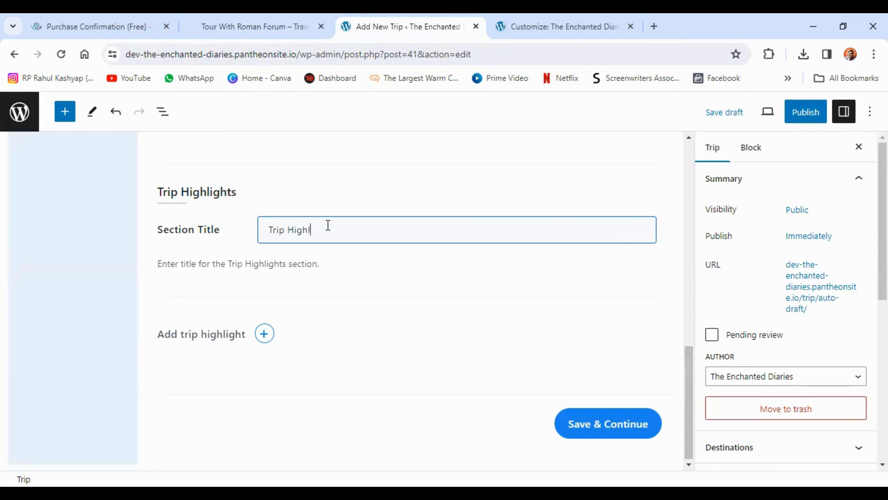
{"action": "type", "text": "ights"}
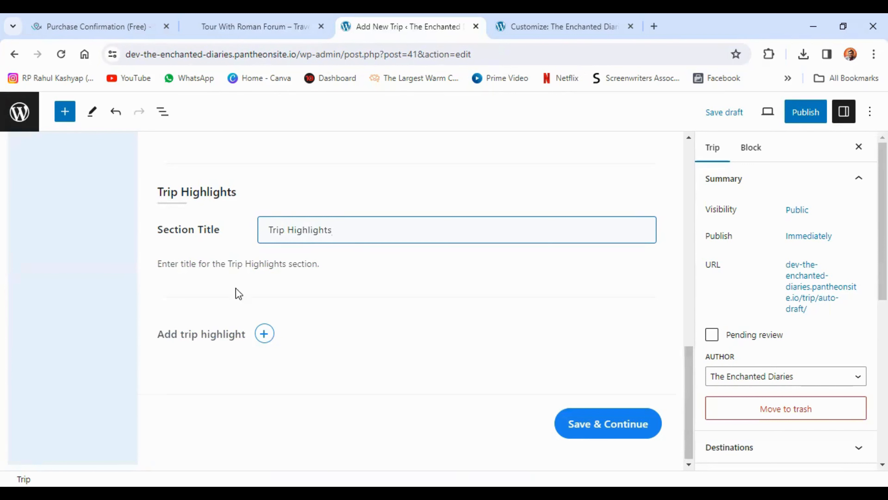
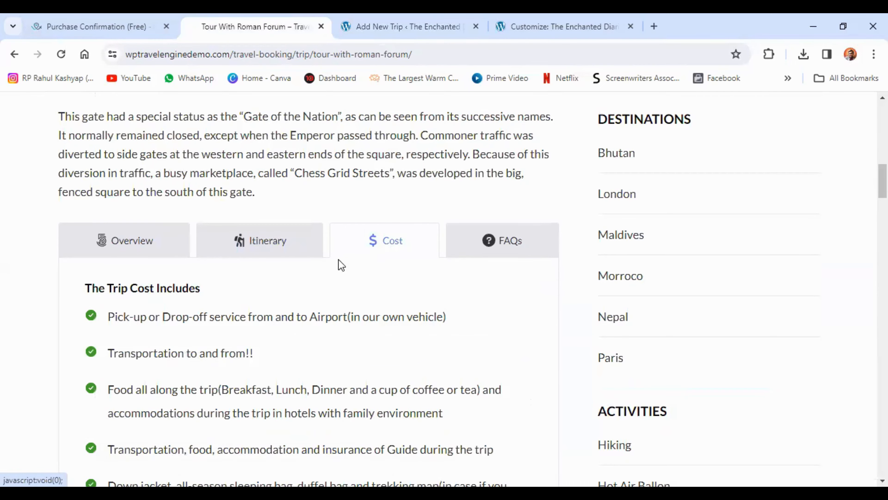
Copy the full The Trip Cost Includes list from the demo trip page into the new trip's Cost Includes list of services
{"action": "scroll", "coordinate": [339, 259], "scroll_direction": "down", "scroll_amount": 5}
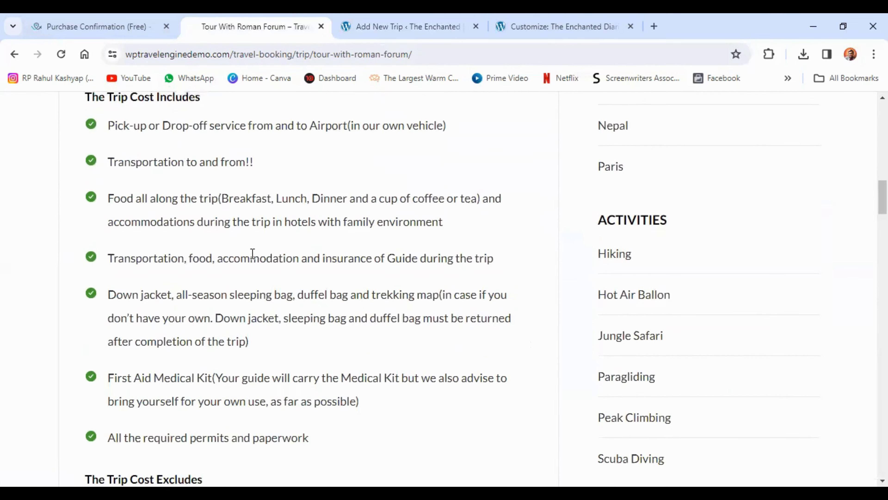
{"action": "scroll", "coordinate": [253, 254], "scroll_direction": "up", "scroll_amount": 2}
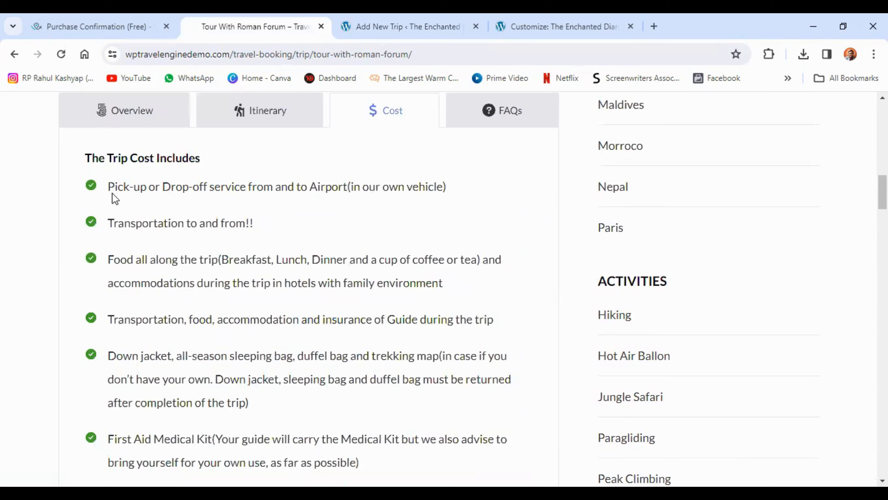
{"action": "left_click_drag", "start_coordinate": [105, 187], "coordinate": [321, 377]}
{"action": "scroll", "coordinate": [210, 301], "scroll_direction": "down", "scroll_amount": 4}
{"action": "right_click", "coordinate": [188, 223]}
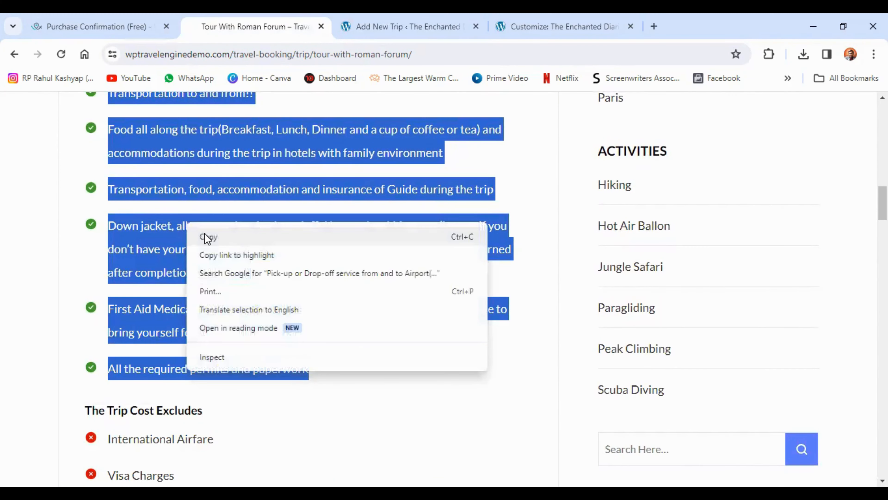
{"action": "left_click", "coordinate": [206, 238]}
{"action": "key", "text": "ctrl+Tab"}
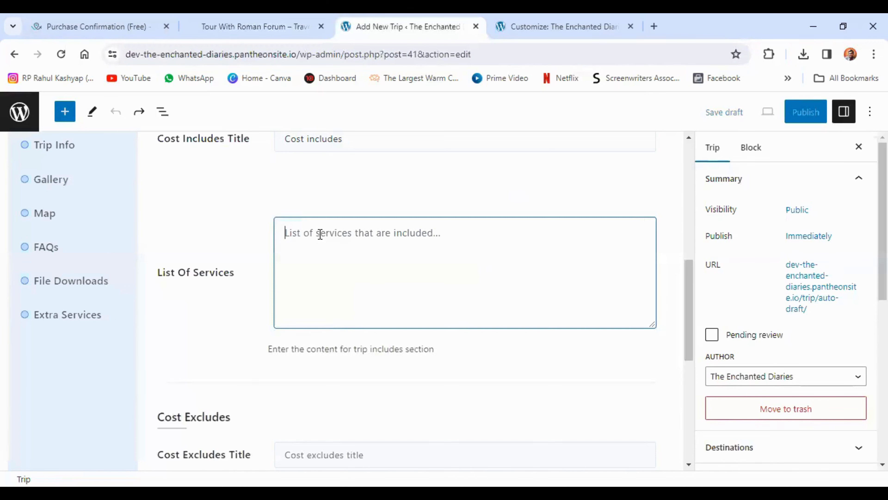
{"action": "right_click", "coordinate": [319, 239]}
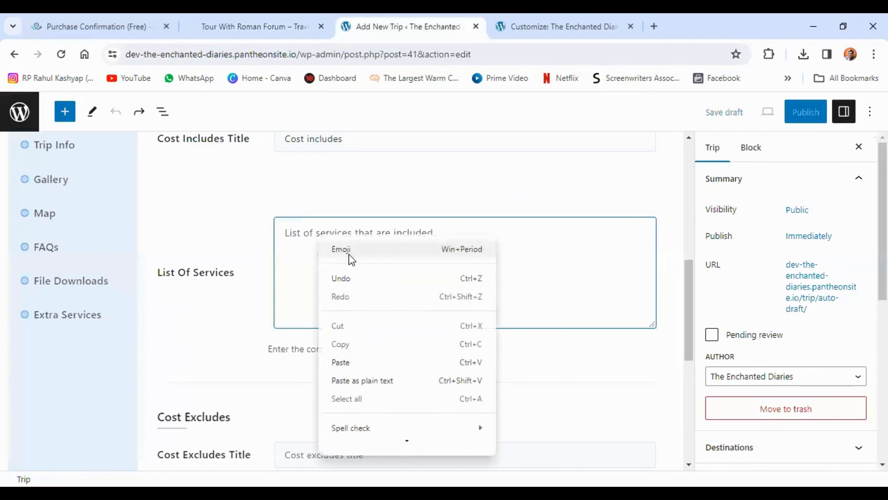
{"action": "left_click", "coordinate": [359, 357]}
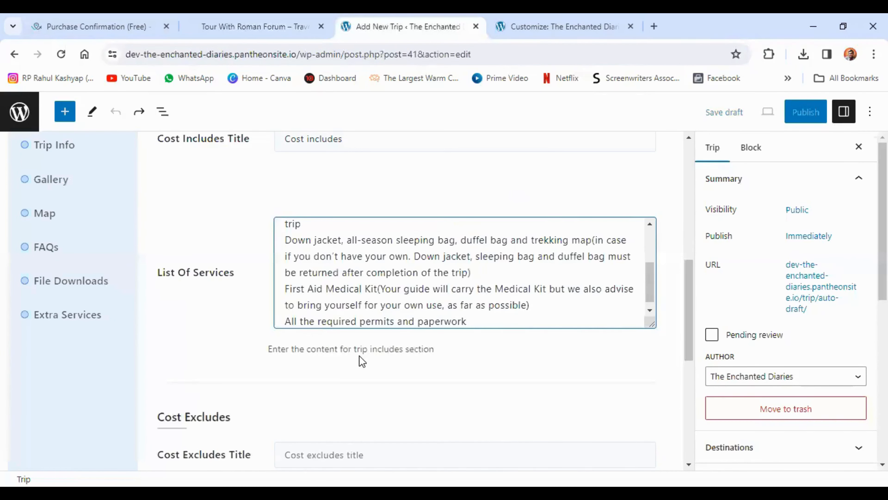
Copy the full The Trip Cost Excludes list from the demo trip page into the new trip's Cost Excludes list of services
{"action": "left_click", "coordinate": [255, 26]}
{"action": "scroll", "coordinate": [191, 264], "scroll_direction": "down", "scroll_amount": 2}
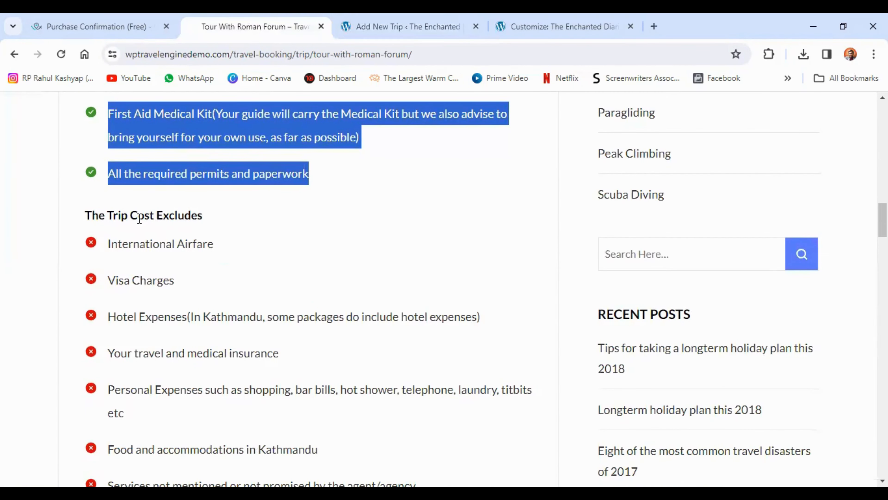
{"action": "left_click", "coordinate": [152, 249]}
{"action": "scroll", "coordinate": [152, 255], "scroll_direction": "down", "scroll_amount": 4}
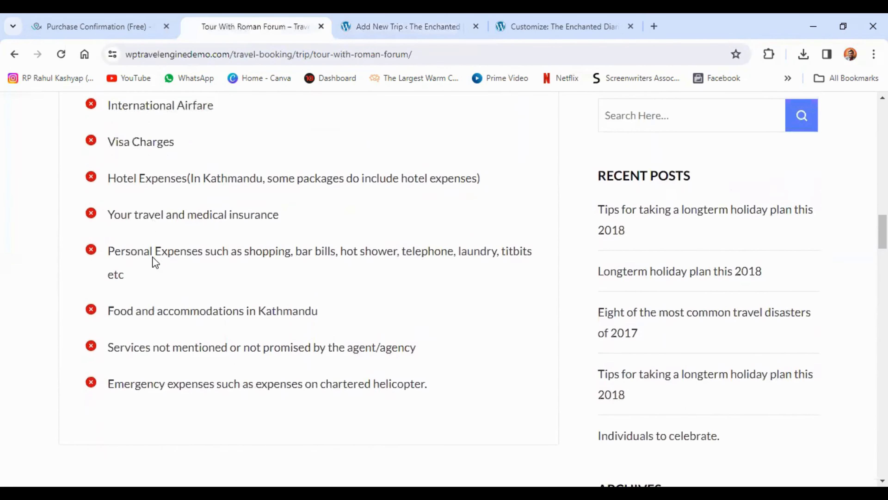
{"action": "scroll", "coordinate": [153, 256], "scroll_direction": "up", "scroll_amount": 1}
{"action": "left_click_drag", "start_coordinate": [109, 113], "coordinate": [433, 394]}
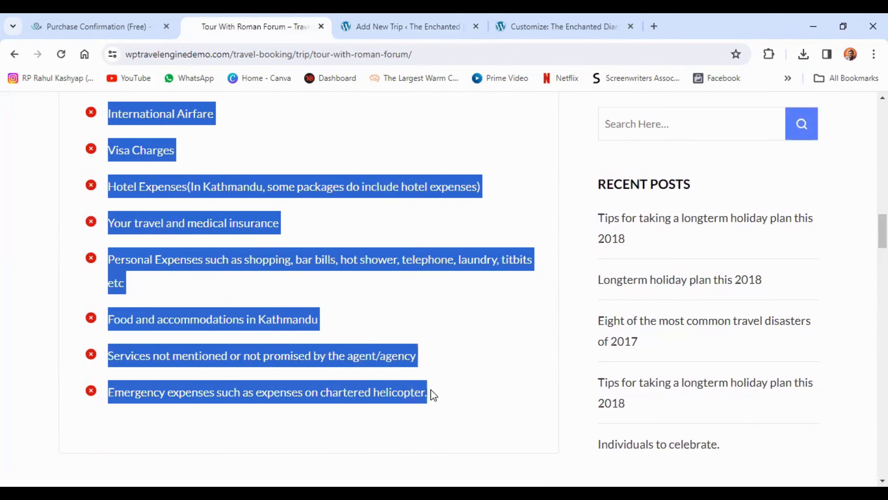
{"action": "right_click", "coordinate": [266, 317]}
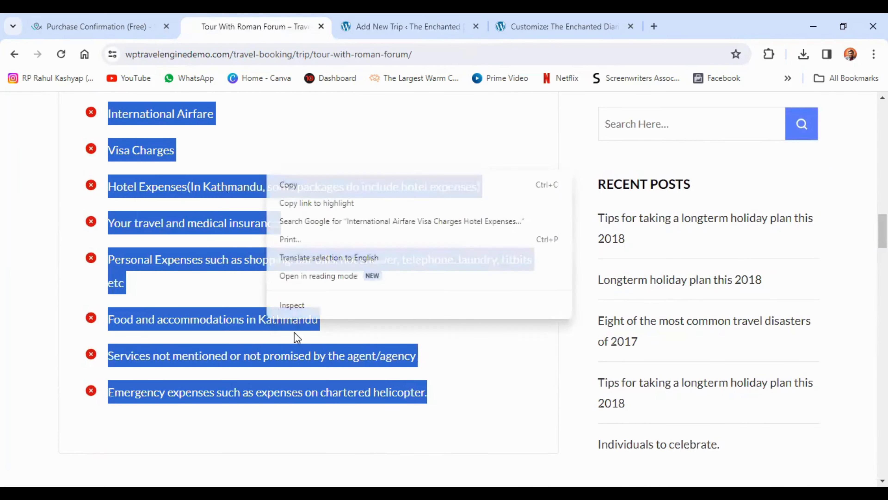
{"action": "left_click", "coordinate": [288, 186]}
{"action": "left_click", "coordinate": [407, 26]}
{"action": "right_click", "coordinate": [318, 317]}
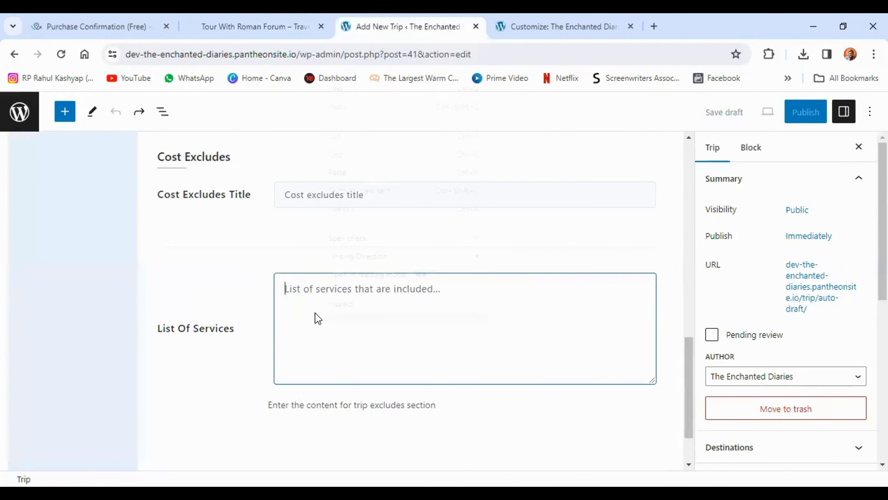
{"action": "left_click", "coordinate": [343, 189]}
Title the cost excludes section Cost Excludes, and save both service lists to continue to the trip info settings
{"action": "left_click", "coordinate": [339, 194]}
{"action": "type", "text": "Cost Excludes"}
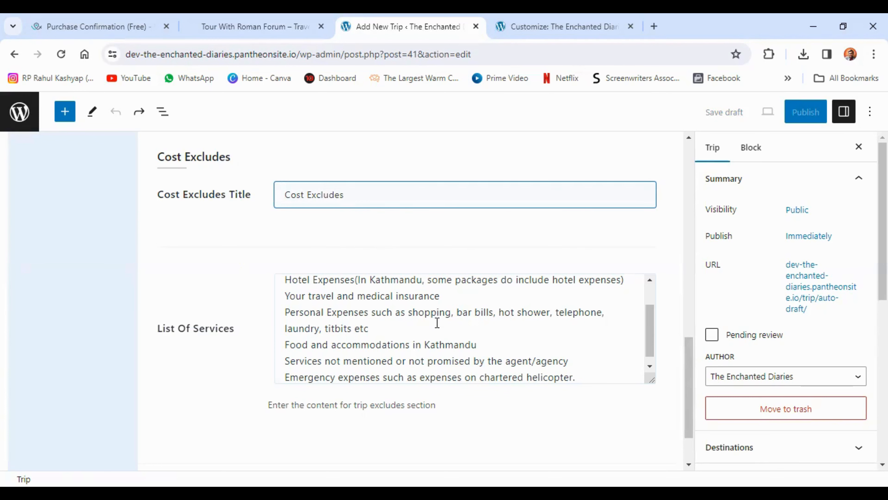
{"action": "scroll", "coordinate": [453, 303], "scroll_direction": "down", "scroll_amount": 1}
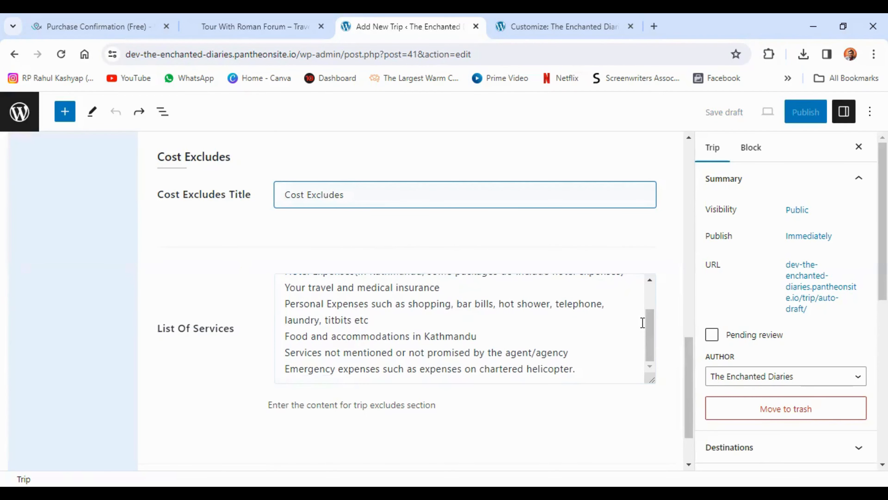
{"action": "scroll", "coordinate": [642, 321], "scroll_direction": "down", "scroll_amount": 2}
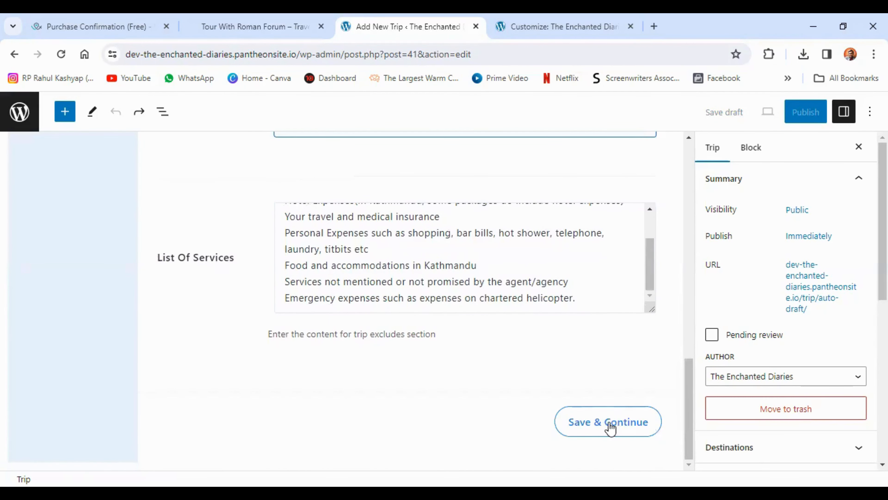
{"action": "scroll", "coordinate": [360, 359], "scroll_direction": "up", "scroll_amount": 8}
{"action": "left_click", "coordinate": [285, 300]}
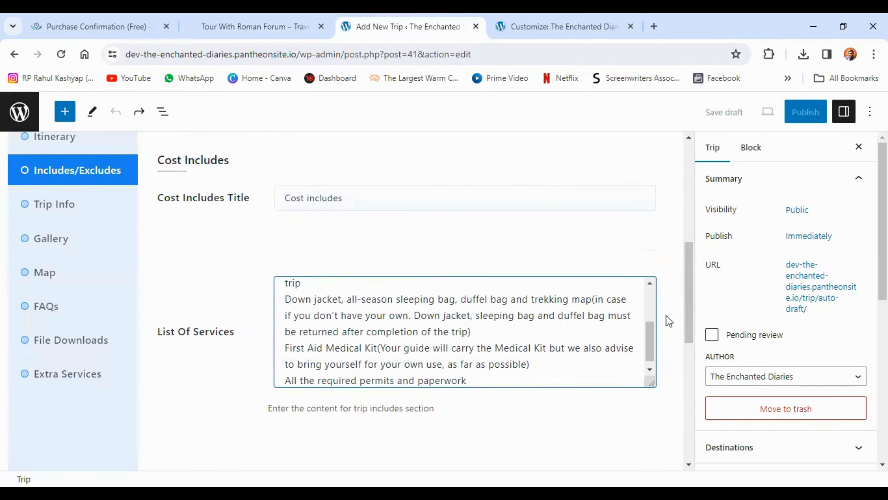
{"action": "scroll", "coordinate": [669, 320], "scroll_direction": "down", "scroll_amount": 10}
{"action": "left_click", "coordinate": [608, 422]}
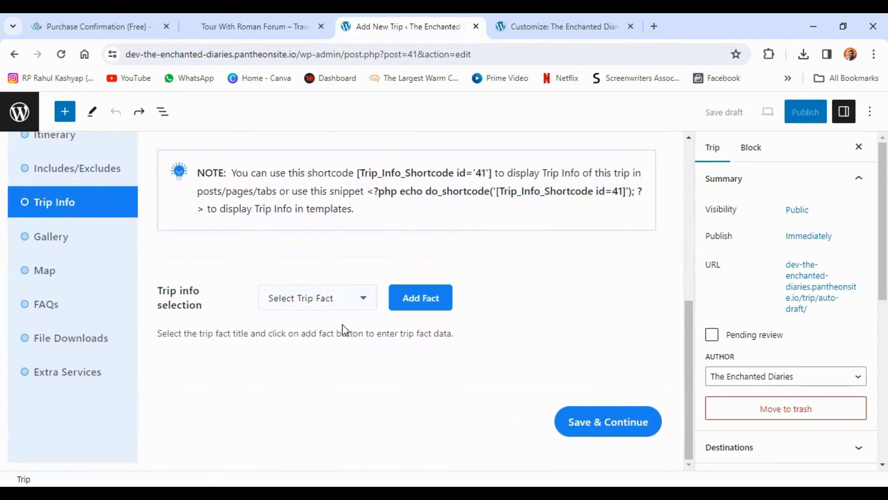
Add the Wifi trip fact to the trip info with the value Free Wi-Fi
{"action": "left_click", "coordinate": [329, 302]}
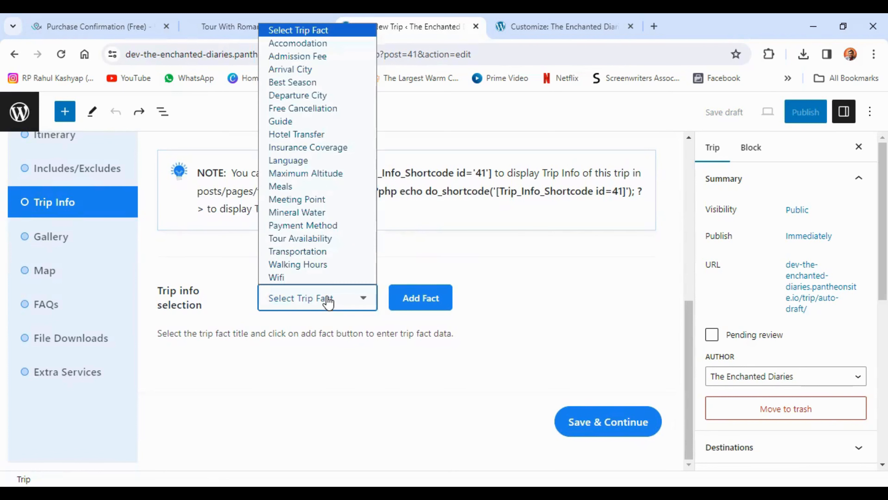
{"action": "left_click", "coordinate": [325, 277]}
{"action": "left_click", "coordinate": [415, 300]}
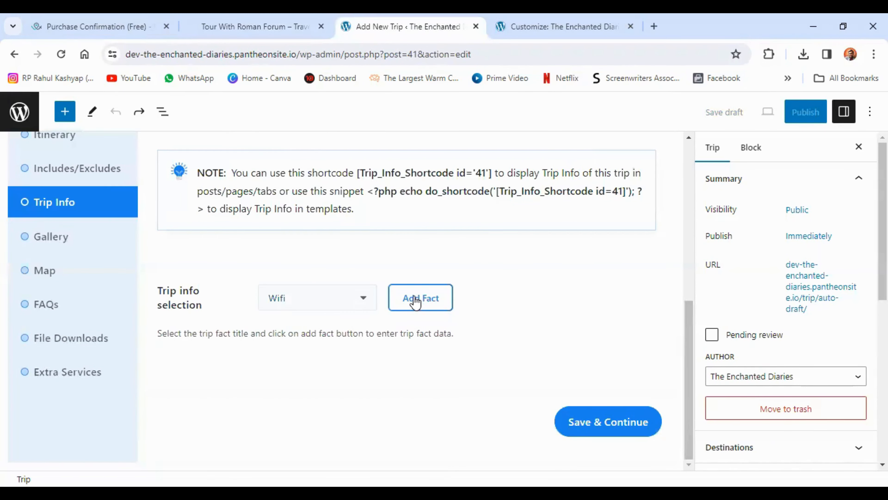
{"action": "scroll", "coordinate": [416, 300], "scroll_direction": "down", "scroll_amount": 1}
{"action": "left_click", "coordinate": [317, 327]}
{"action": "type", "text": "Free W"}
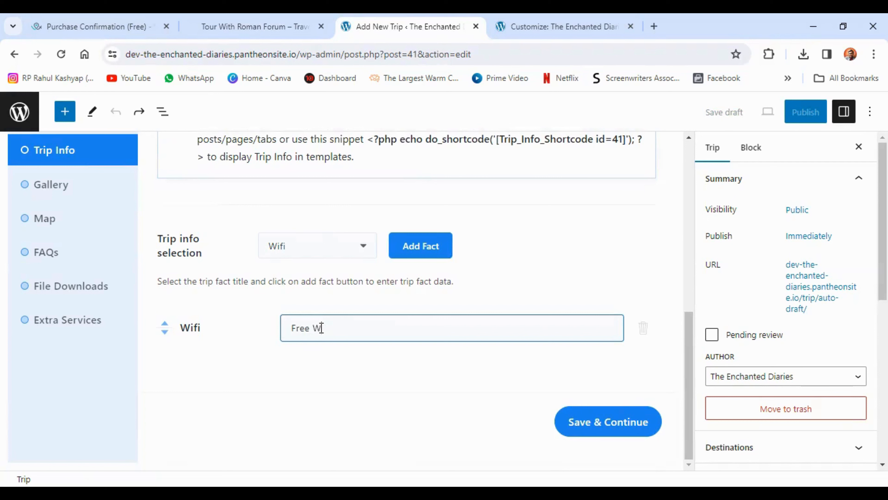
{"action": "type", "text": "i-Fi"}
Check the other available trip facts, and save the trip info to continue to the gallery settings
{"action": "left_click", "coordinate": [303, 248]}
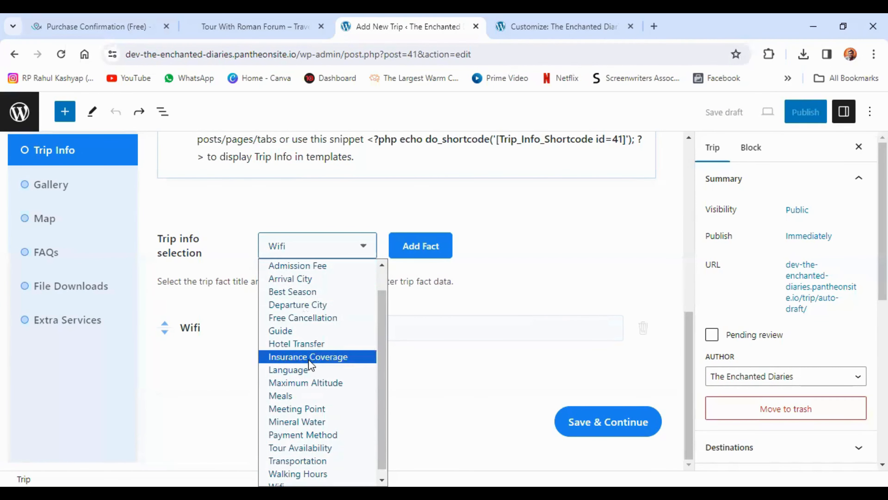
{"action": "scroll", "coordinate": [306, 384], "scroll_direction": "down", "scroll_amount": 1}
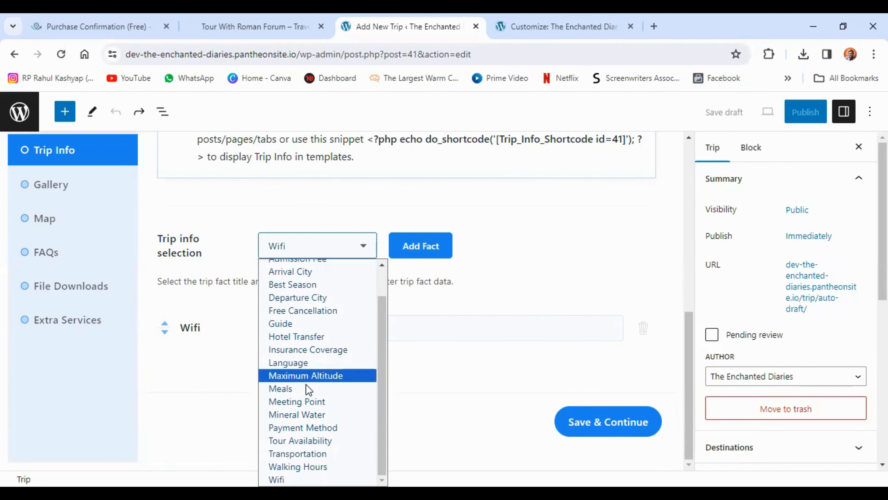
{"action": "left_click", "coordinate": [449, 373]}
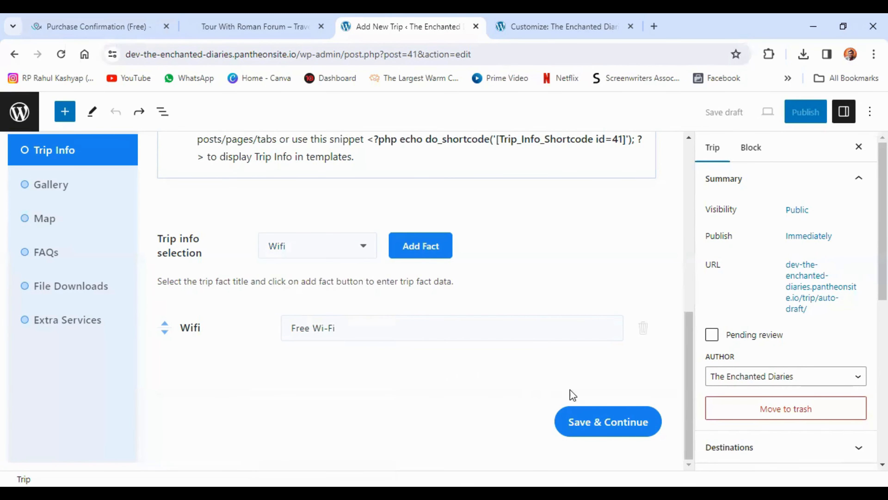
{"action": "left_click", "coordinate": [599, 428]}
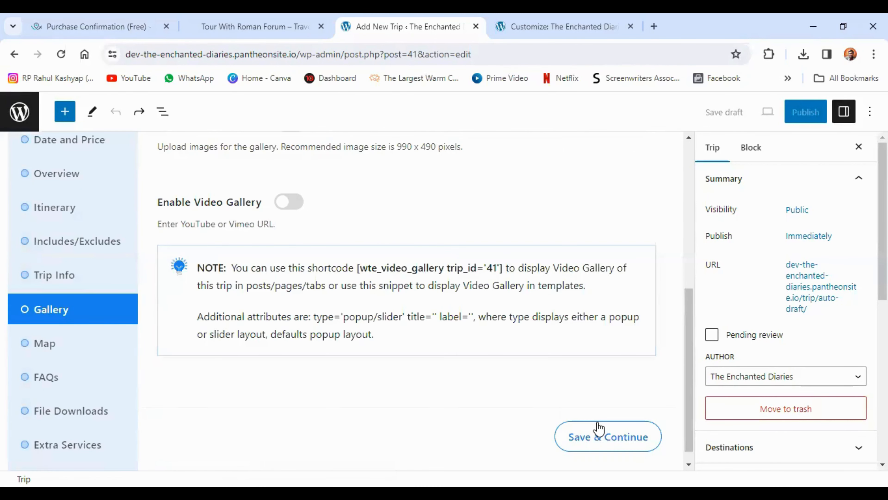
Enable the trip's image gallery and add the prayer wheels photo from the media library
{"action": "scroll", "coordinate": [419, 267], "scroll_direction": "up", "scroll_amount": 5}
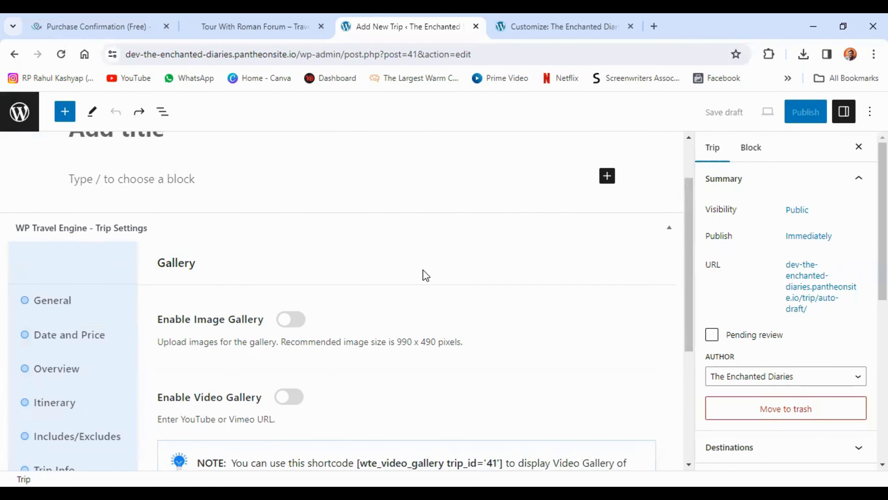
{"action": "scroll", "coordinate": [425, 274], "scroll_direction": "down", "scroll_amount": 2}
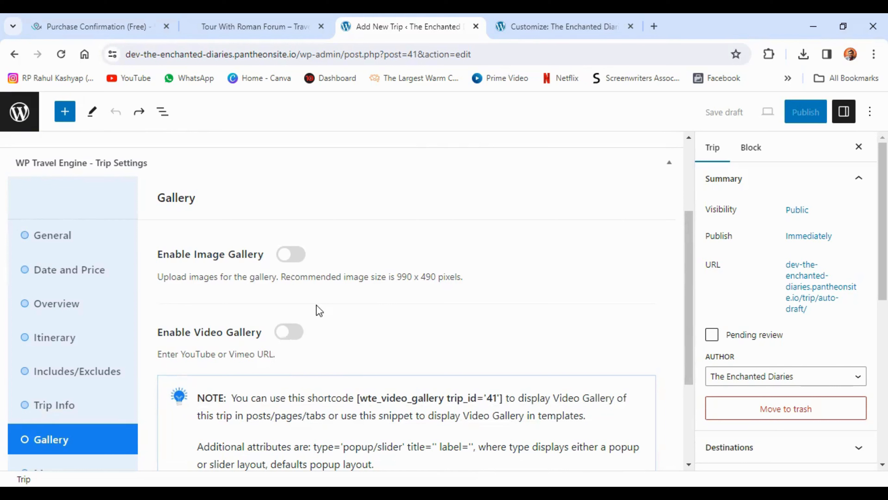
{"action": "left_click", "coordinate": [297, 259]}
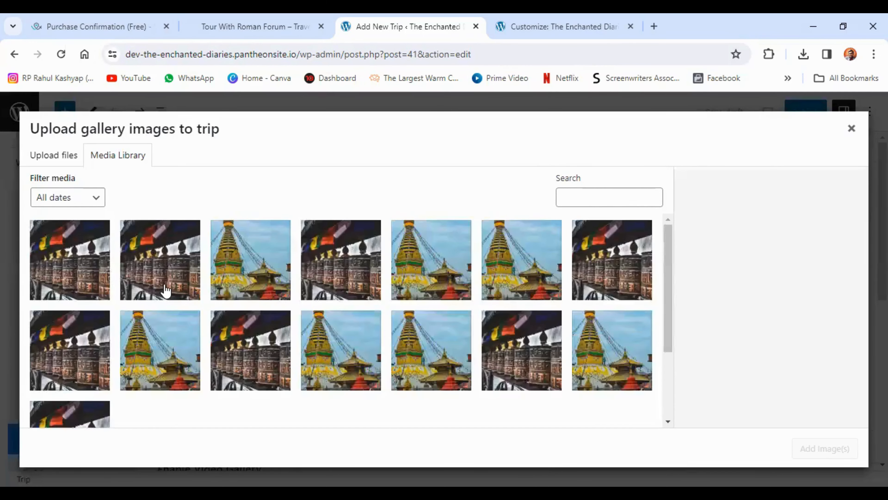
{"action": "left_click", "coordinate": [164, 283]}
{"action": "left_click", "coordinate": [247, 273]}
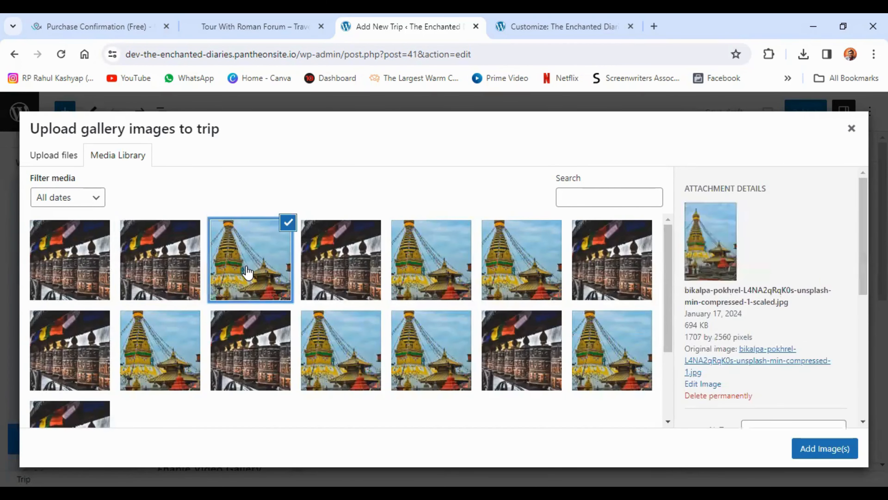
{"action": "left_click", "coordinate": [156, 254]}
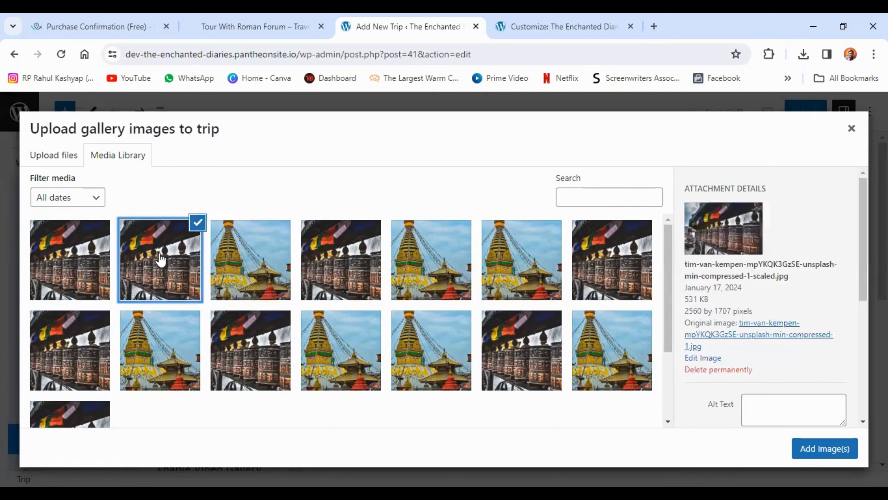
{"action": "left_click", "coordinate": [824, 449]}
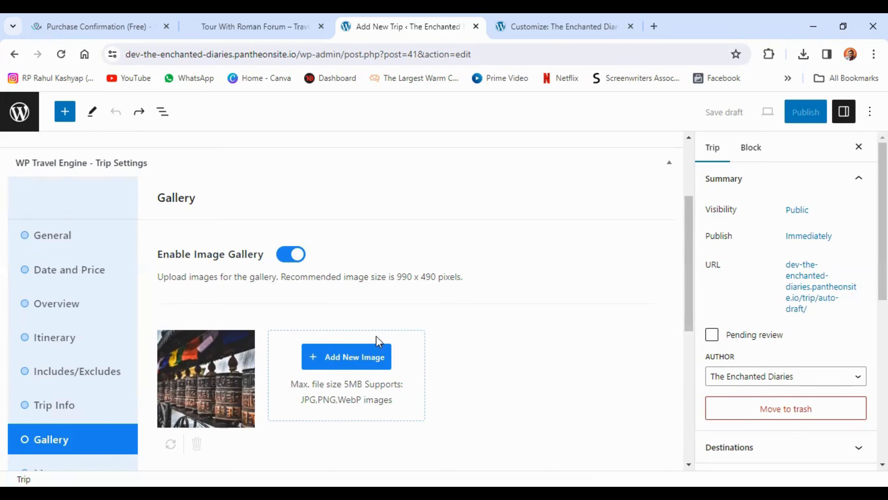
Add the golden stupa photo from the media library as the second image in the trip's gallery
{"action": "left_click", "coordinate": [331, 362]}
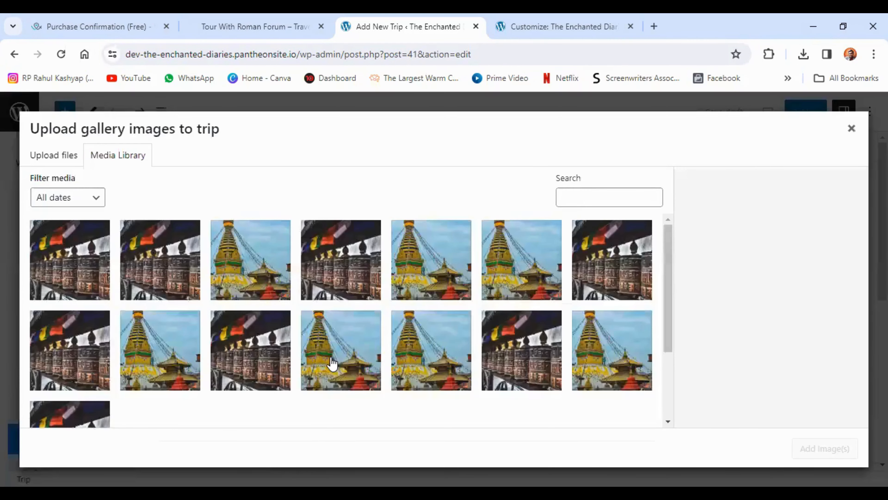
{"action": "left_click", "coordinate": [265, 265]}
{"action": "left_click", "coordinate": [834, 451]}
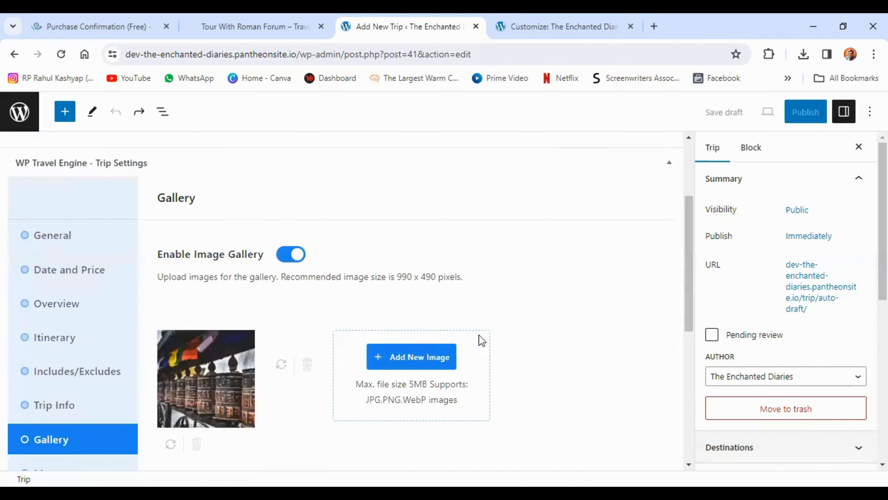
Leave the video gallery disabled, and save the gallery to continue to the trip's map settings
{"action": "scroll", "coordinate": [433, 326], "scroll_direction": "down", "scroll_amount": 7}
{"action": "left_click", "coordinate": [290, 247]}
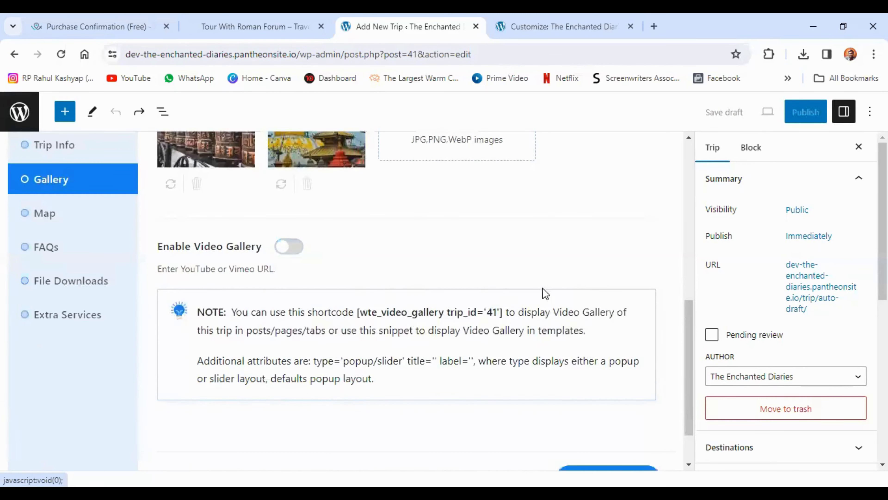
{"action": "scroll", "coordinate": [568, 294], "scroll_direction": "up", "scroll_amount": 5}
{"action": "scroll", "coordinate": [569, 294], "scroll_direction": "down", "scroll_amount": 7}
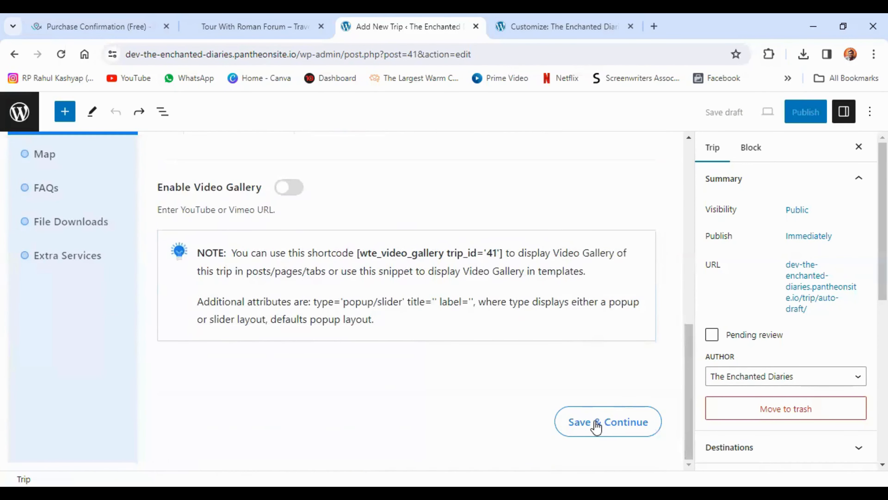
{"action": "left_click", "coordinate": [596, 426]}
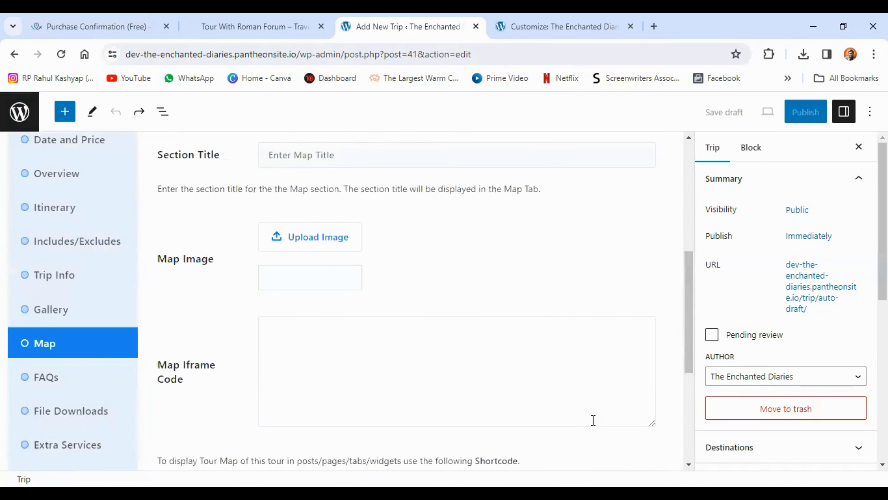
{"action": "scroll", "coordinate": [466, 309], "scroll_direction": "up", "scroll_amount": 5}
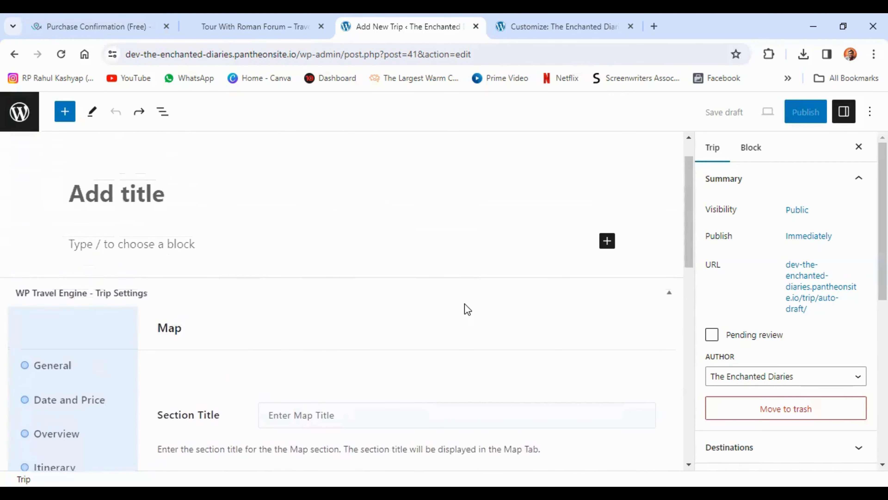
Title the trip "Map", look over its empty map settings, and open the trip's FAQ settings
{"action": "left_click", "coordinate": [113, 196]}
{"action": "type", "text": "Map"}
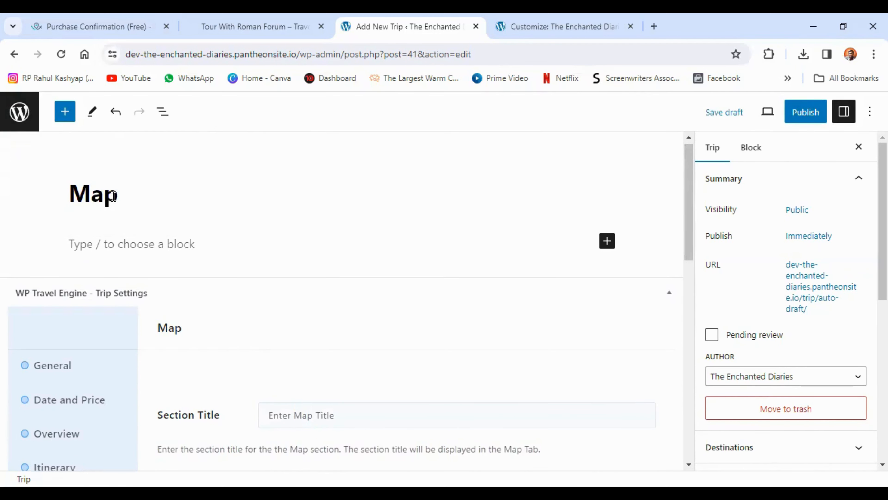
{"action": "scroll", "coordinate": [91, 228], "scroll_direction": "down", "scroll_amount": 7}
{"action": "scroll", "coordinate": [285, 266], "scroll_direction": "down", "scroll_amount": 9}
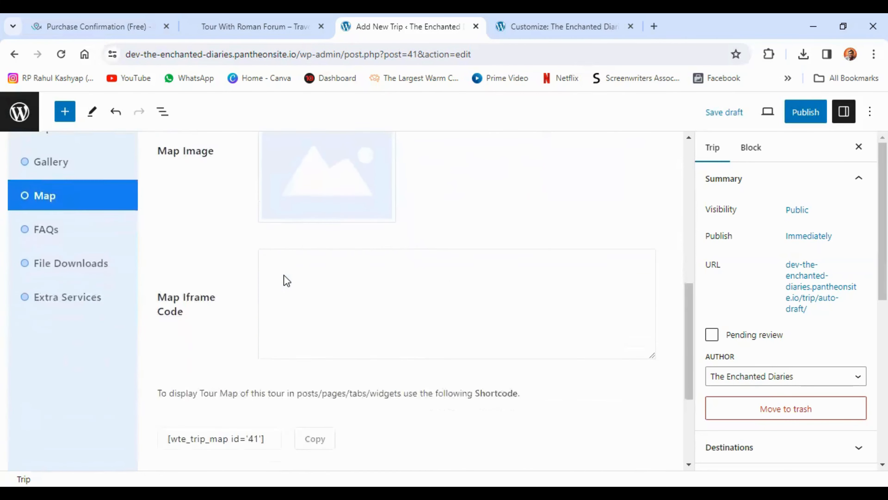
{"action": "scroll", "coordinate": [286, 279], "scroll_direction": "up", "scroll_amount": 6}
{"action": "scroll", "coordinate": [287, 280], "scroll_direction": "up", "scroll_amount": 3}
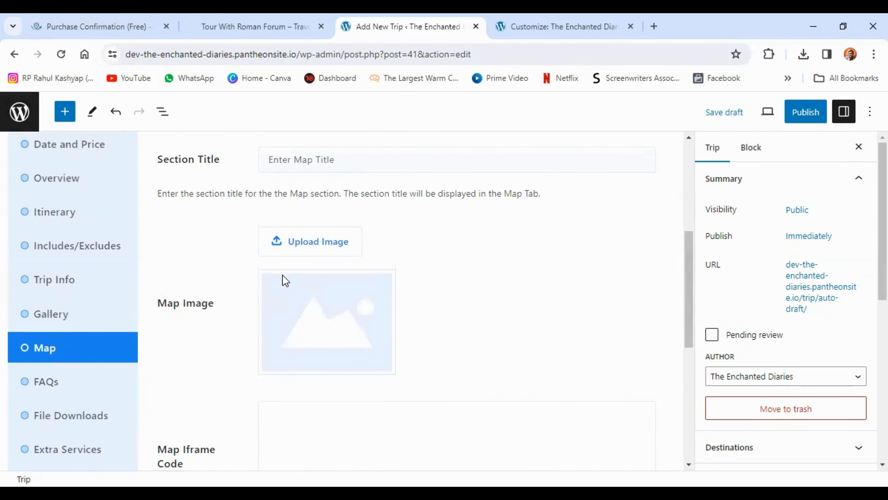
{"action": "left_click", "coordinate": [64, 379]}
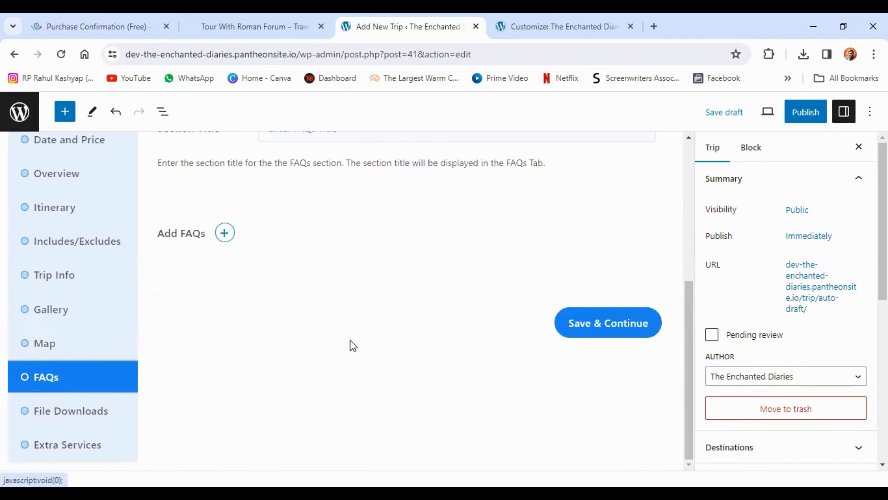
Switch to the demo Roman Forum trip page and open its frequently asked questions
{"action": "scroll", "coordinate": [350, 339], "scroll_direction": "up", "scroll_amount": 5}
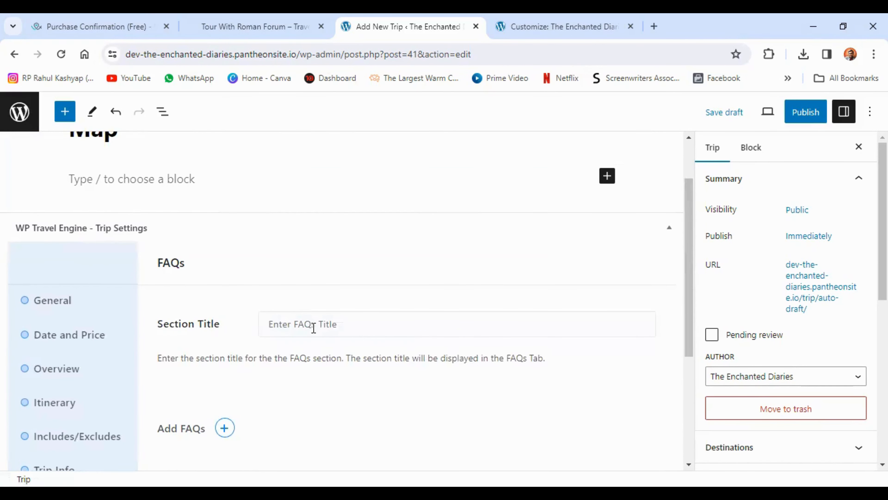
{"action": "left_click", "coordinate": [255, 26]}
{"action": "scroll", "coordinate": [258, 210], "scroll_direction": "up", "scroll_amount": 6}
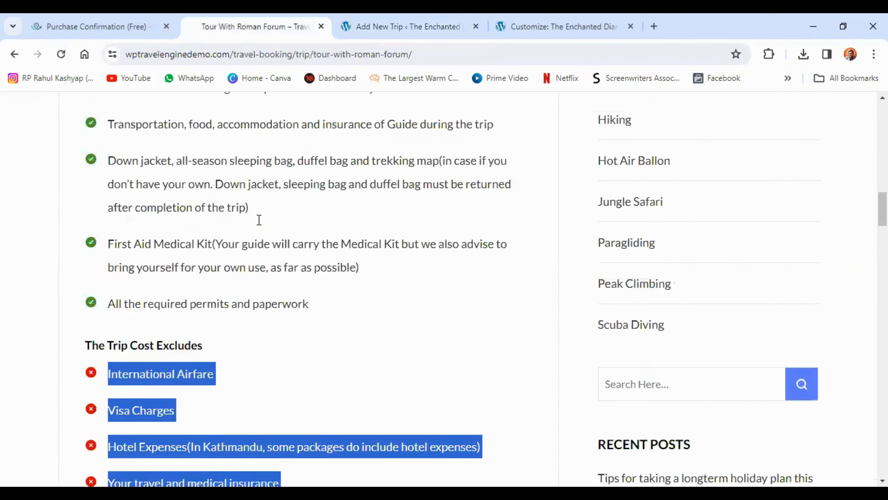
{"action": "scroll", "coordinate": [259, 219], "scroll_direction": "up", "scroll_amount": 8}
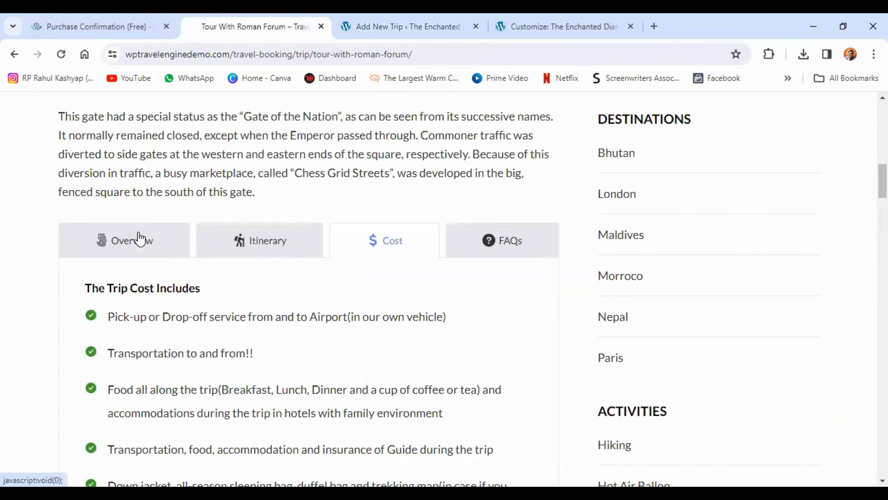
{"action": "left_click", "coordinate": [519, 246]}
{"action": "scroll", "coordinate": [350, 280], "scroll_direction": "down", "scroll_amount": 4}
Copy the demo question "How fit do I need to be to do this trek?" into the trip's first FAQ question
{"action": "left_click_drag", "start_coordinate": [85, 255], "coordinate": [313, 258]}
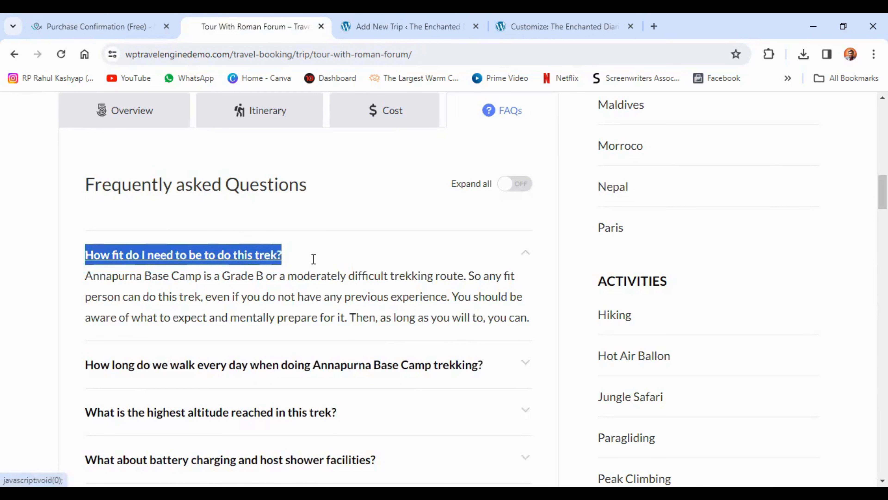
{"action": "right_click", "coordinate": [270, 254]}
{"action": "left_click", "coordinate": [296, 380]}
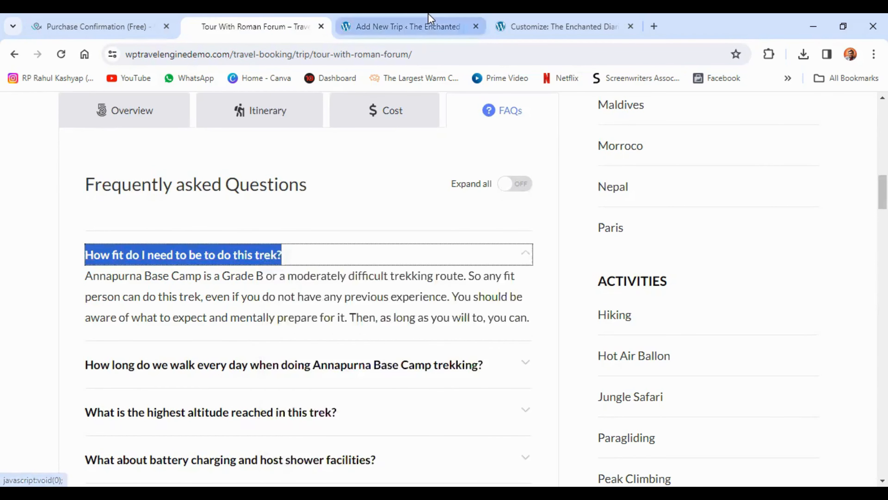
{"action": "left_click", "coordinate": [407, 26]}
{"action": "right_click", "coordinate": [318, 252]}
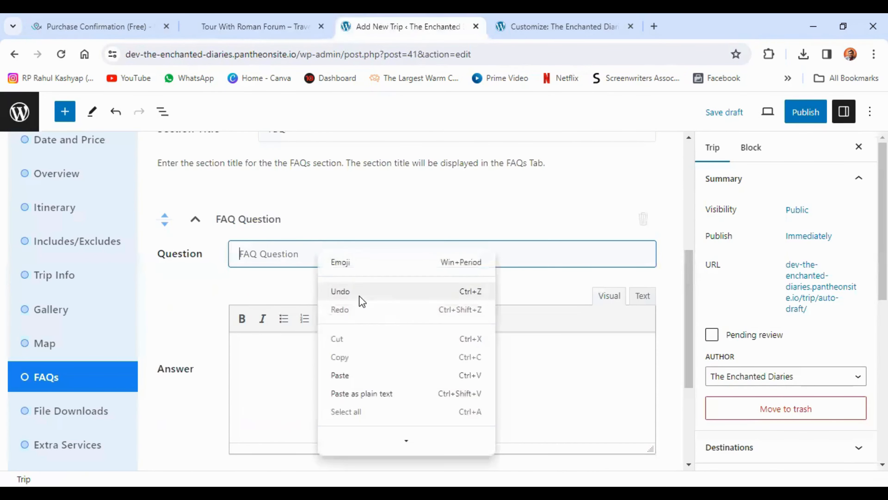
{"action": "left_click", "coordinate": [346, 375]}
Copy the demo's answer about Annapurna Base Camp's difficulty into the answer of the trip's first FAQ
{"action": "left_click", "coordinate": [291, 24]}
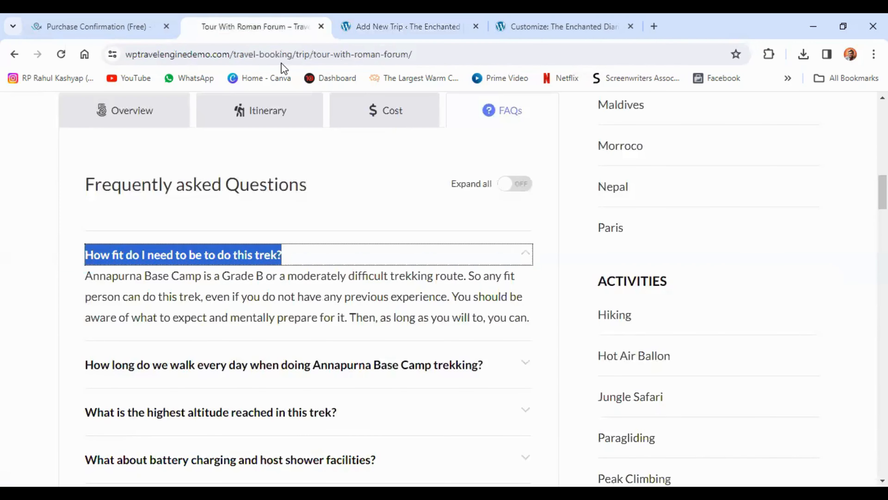
{"action": "left_click", "coordinate": [179, 296]}
{"action": "triple_click", "coordinate": [180, 296]}
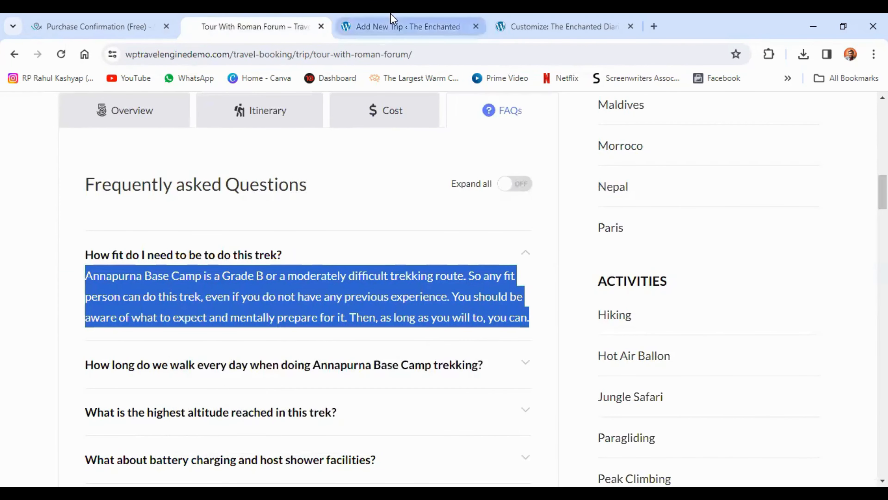
{"action": "left_click", "coordinate": [390, 24]}
{"action": "left_click", "coordinate": [279, 357]}
{"action": "right_click", "coordinate": [279, 356]}
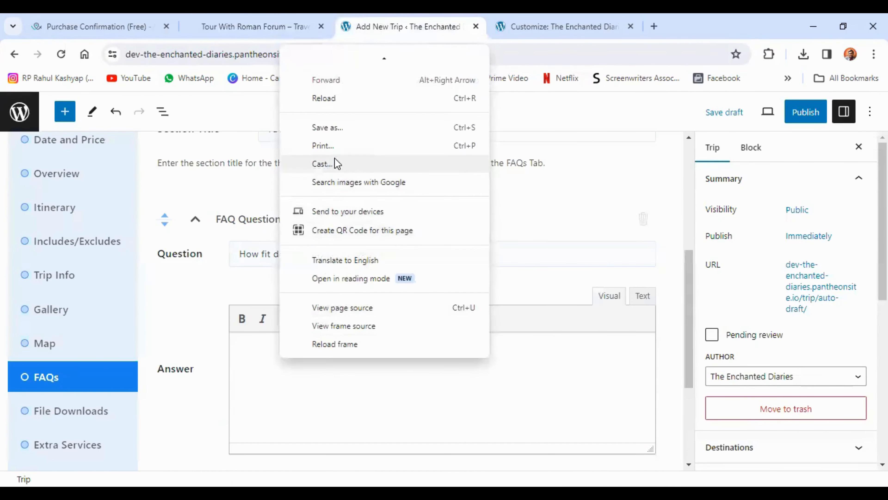
Add a second FAQ asking "Will I get an extra blanket?" with the answer "Yes! Charges applicable"
{"action": "scroll", "coordinate": [316, 297], "scroll_direction": "down", "scroll_amount": 5}
{"action": "left_click", "coordinate": [244, 200]}
{"action": "left_click", "coordinate": [316, 225]}
{"action": "type", "text": "Will I get an extra blan"}
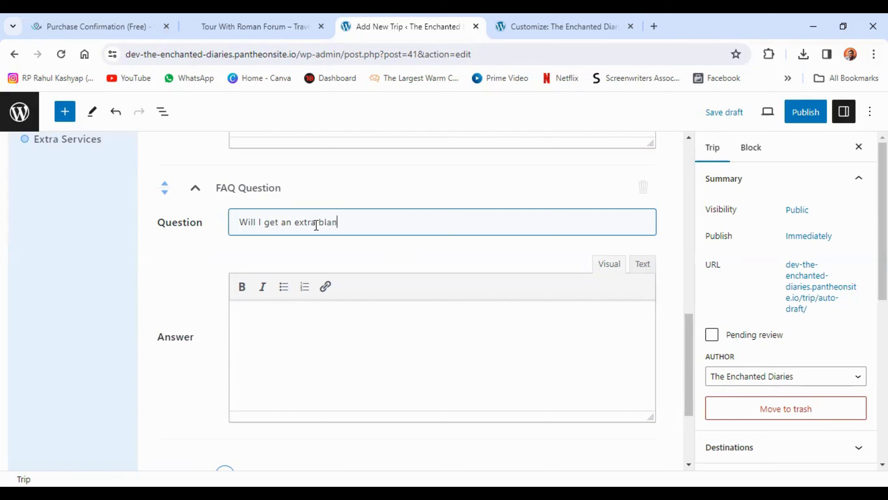
{"action": "type", "text": "ket?"}
{"action": "left_click", "coordinate": [332, 326]}
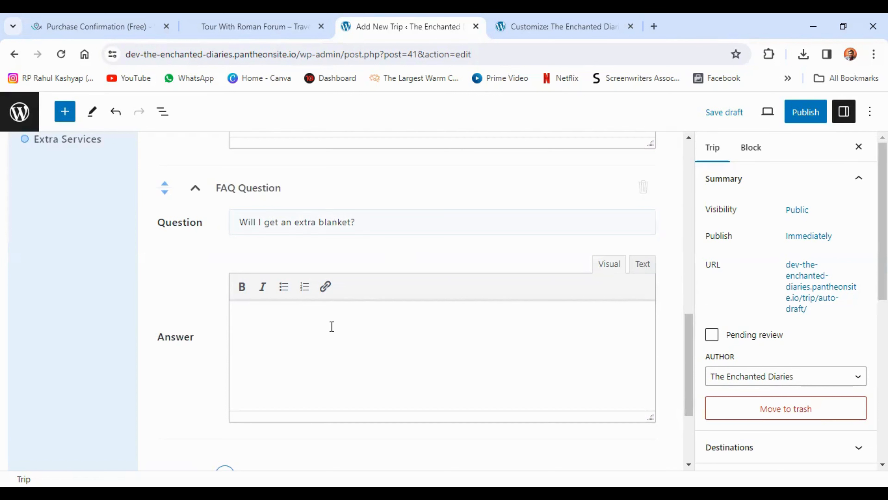
{"action": "type", "text": "Yes! Charges applicable"}
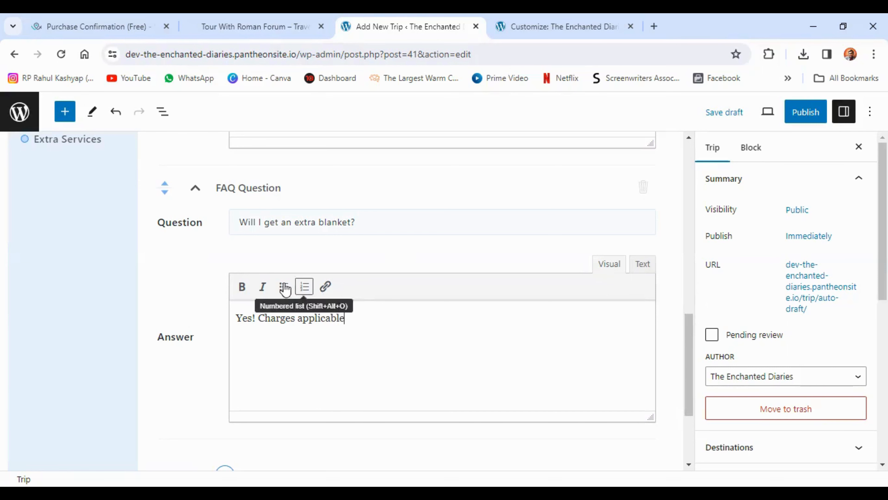
Save the FAQs, and continue past the file downloads section to the extra services settings
{"action": "scroll", "coordinate": [216, 292], "scroll_direction": "down", "scroll_amount": 1}
{"action": "scroll", "coordinate": [215, 292], "scroll_direction": "down", "scroll_amount": 2}
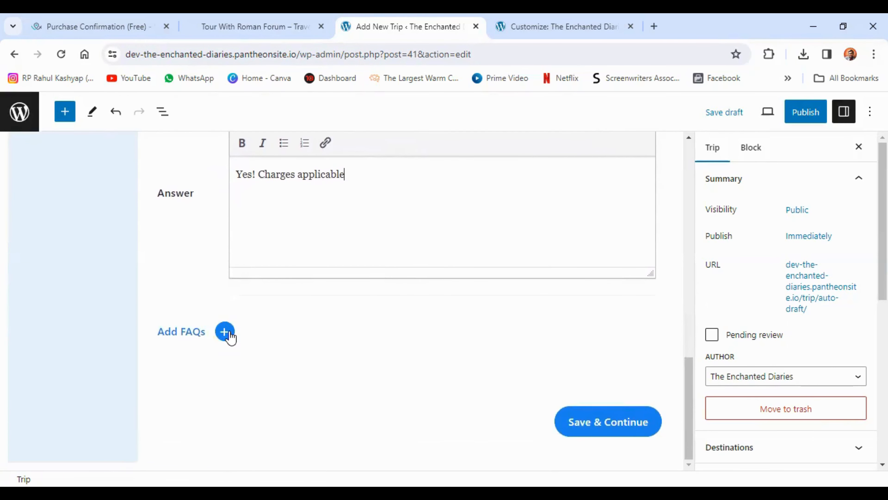
{"action": "left_click", "coordinate": [594, 427]}
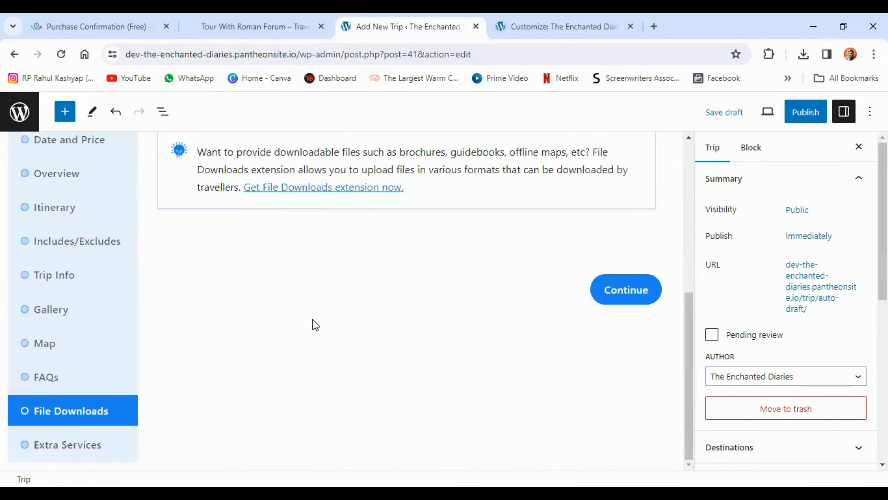
{"action": "scroll", "coordinate": [287, 349], "scroll_direction": "up", "scroll_amount": 5}
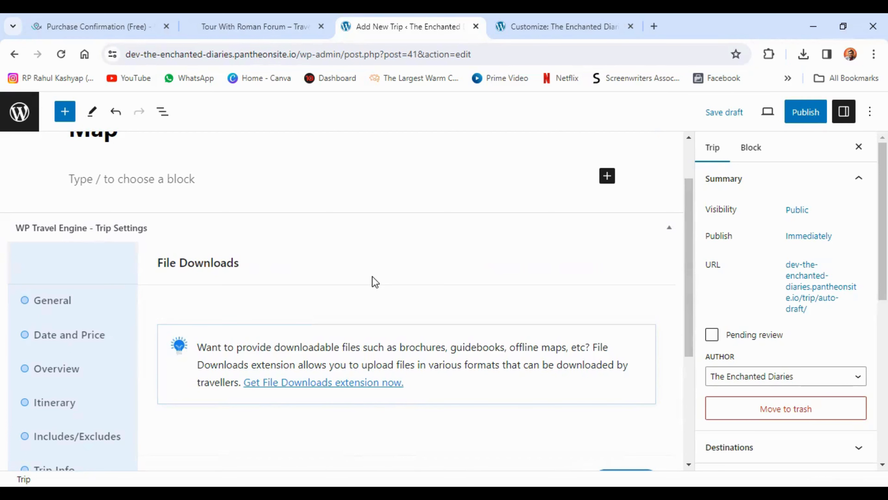
{"action": "scroll", "coordinate": [416, 297], "scroll_direction": "down", "scroll_amount": 5}
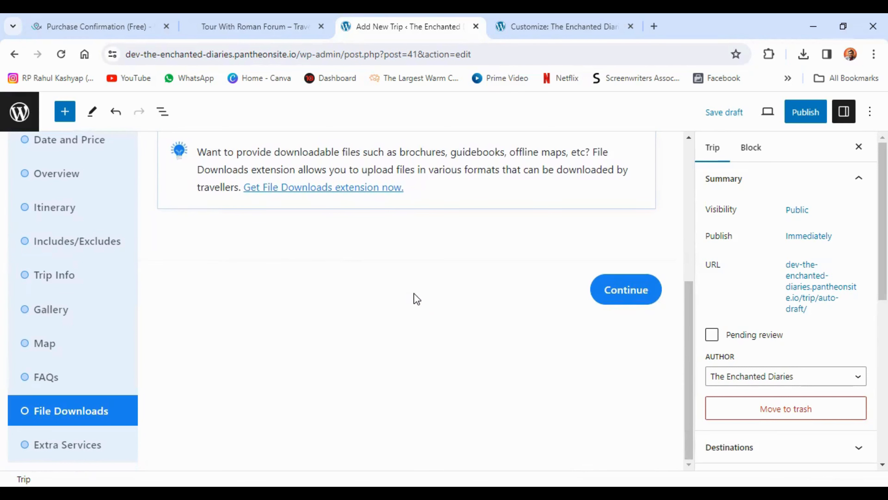
{"action": "left_click", "coordinate": [615, 293]}
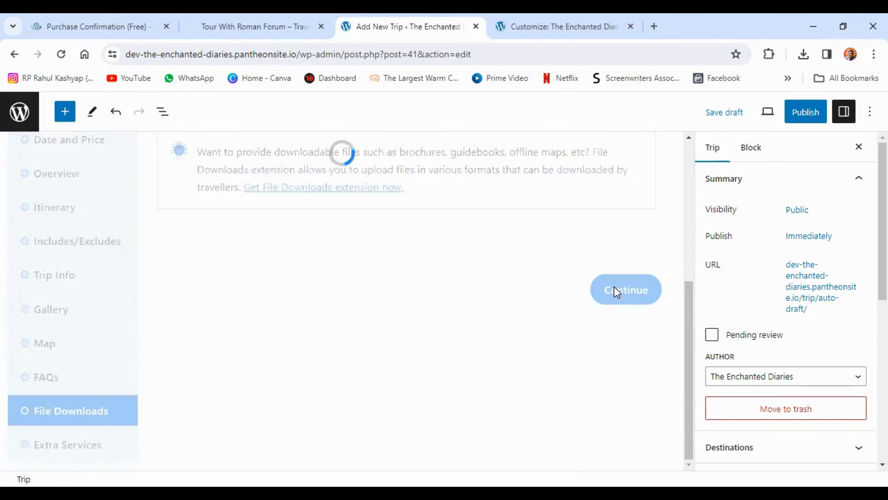
{"action": "scroll", "coordinate": [492, 307], "scroll_direction": "up", "scroll_amount": 2}
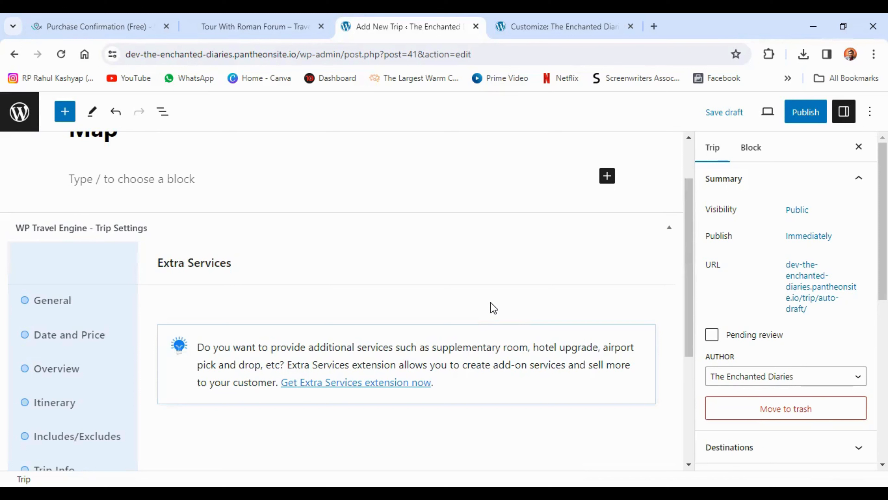
Publish the trip with public visibility and immediate publication
{"action": "left_click", "coordinate": [78, 310]}
{"action": "left_click", "coordinate": [810, 115]}
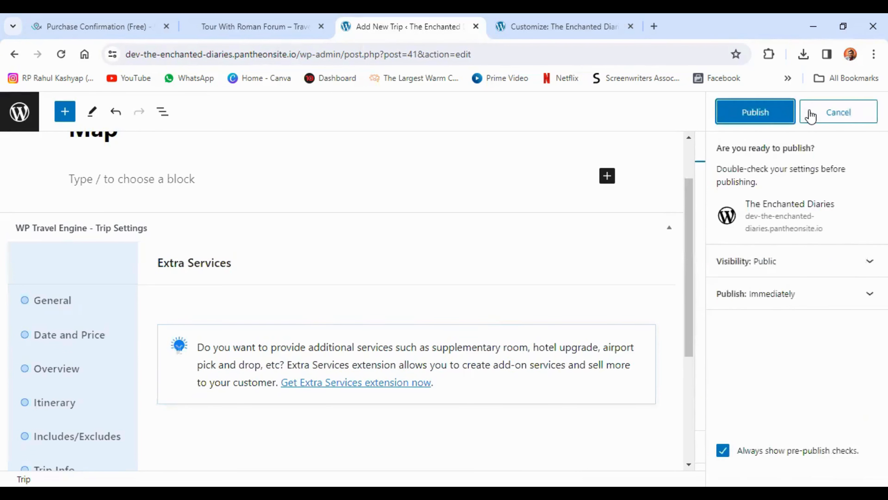
{"action": "left_click", "coordinate": [754, 119]}
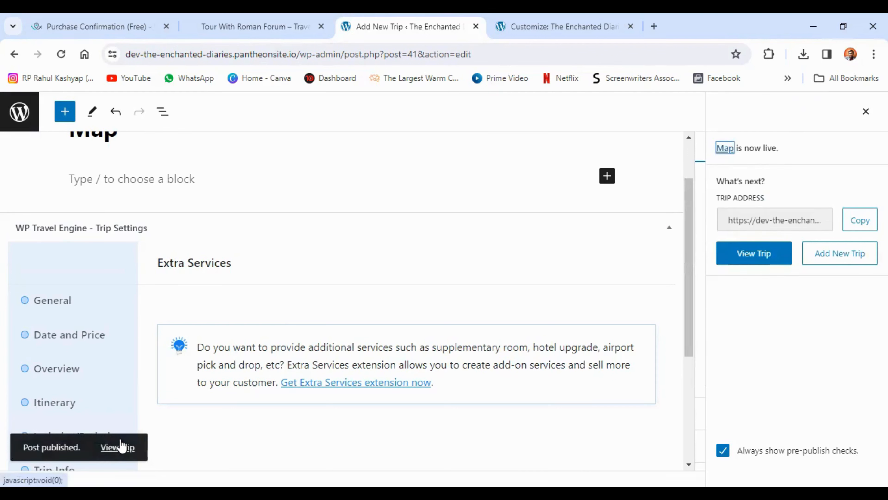
View the published trip's page and browse through the photos in its image gallery
{"action": "left_click", "coordinate": [116, 451]}
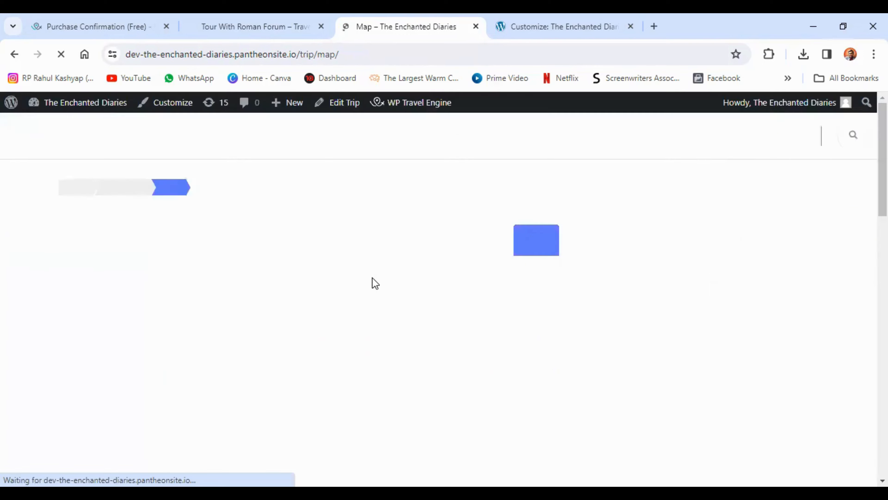
{"action": "scroll", "coordinate": [386, 295], "scroll_direction": "down", "scroll_amount": 3}
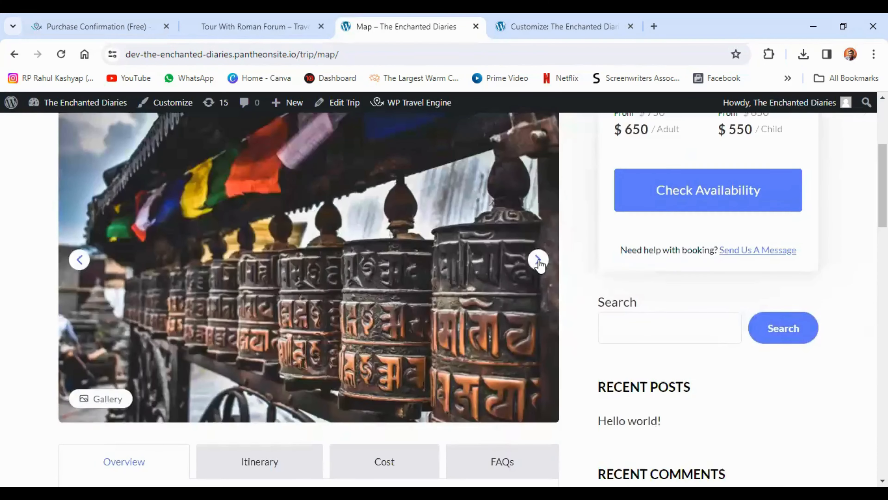
{"action": "left_click", "coordinate": [540, 264]}
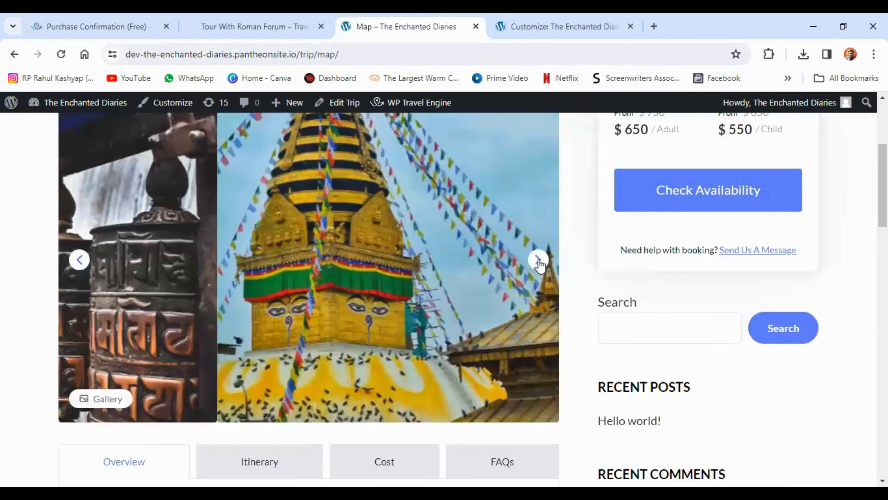
{"action": "left_click", "coordinate": [540, 264]}
{"action": "left_click", "coordinate": [540, 264]}
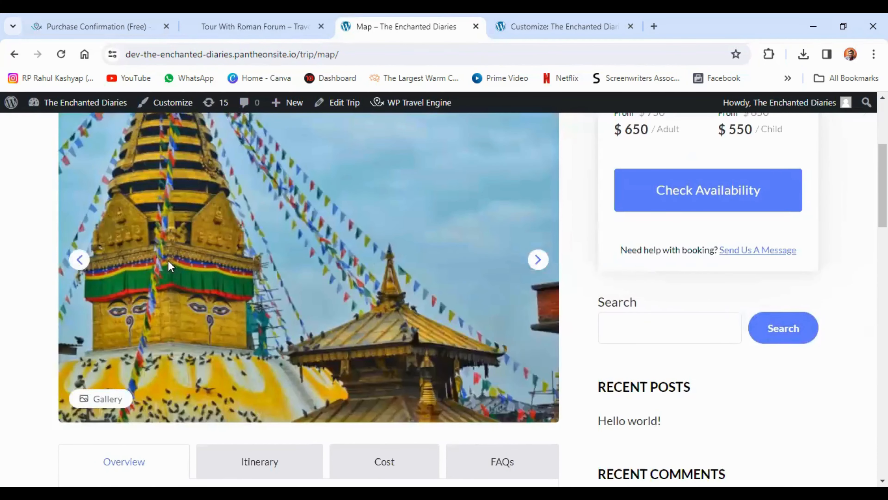
Check the published trip's included and excluded costs, and expand the extra blanket question in its FAQs
{"action": "scroll", "coordinate": [140, 277], "scroll_direction": "down", "scroll_amount": 5}
{"action": "left_click", "coordinate": [384, 266]}
{"action": "scroll", "coordinate": [326, 302], "scroll_direction": "down", "scroll_amount": 3}
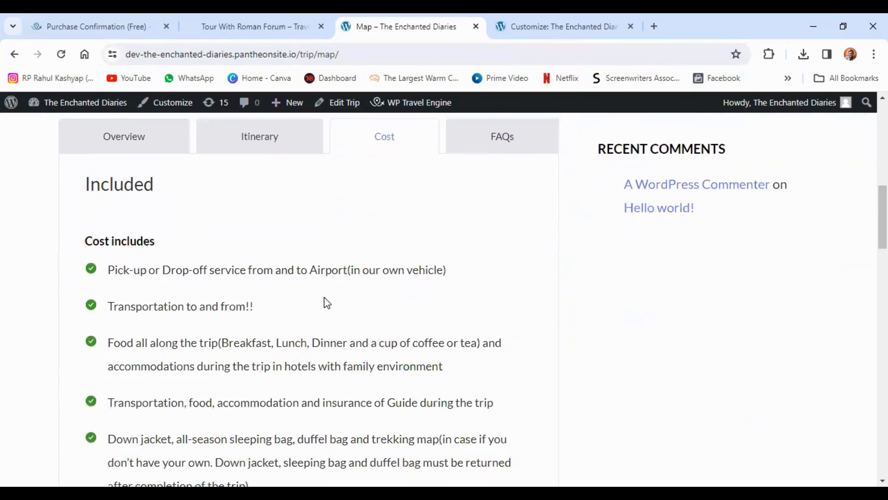
{"action": "scroll", "coordinate": [326, 303], "scroll_direction": "down", "scroll_amount": 10}
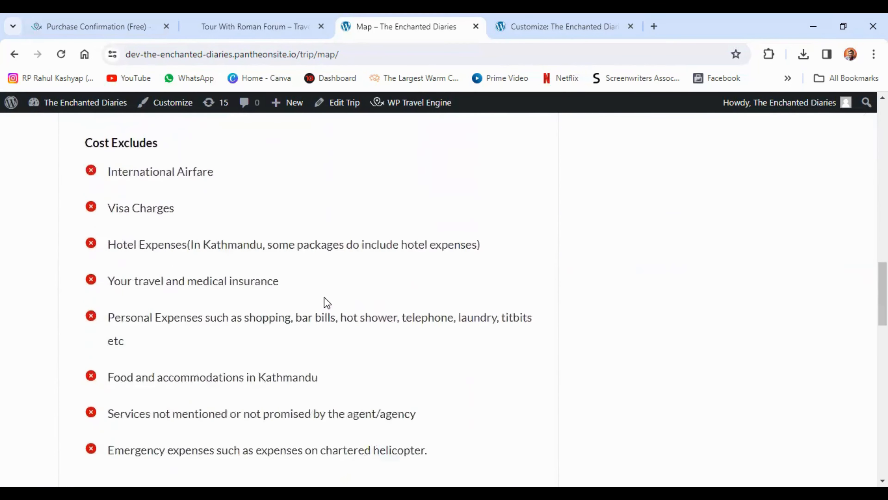
{"action": "scroll", "coordinate": [327, 303], "scroll_direction": "up", "scroll_amount": 12}
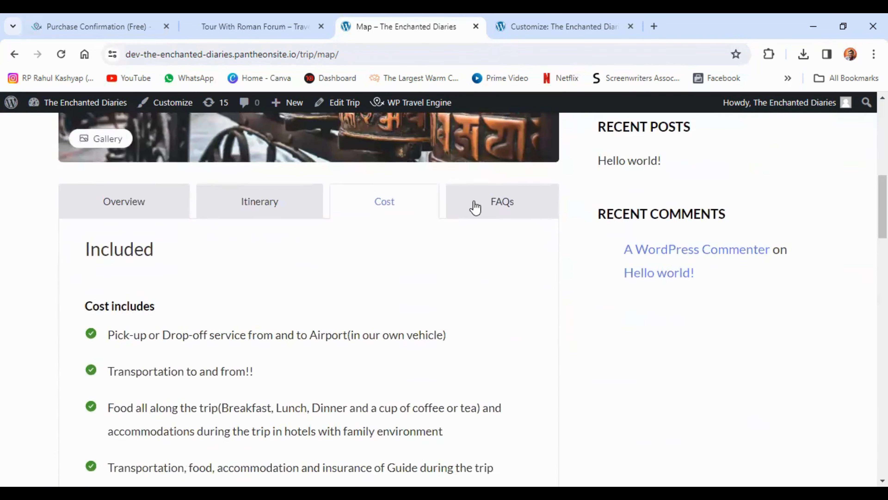
{"action": "left_click", "coordinate": [476, 208]}
{"action": "left_click", "coordinate": [447, 346]}
Examine the trip page's enquiry form, and visit the site's home page before returning to the trip
{"action": "scroll", "coordinate": [446, 346], "scroll_direction": "up", "scroll_amount": 10}
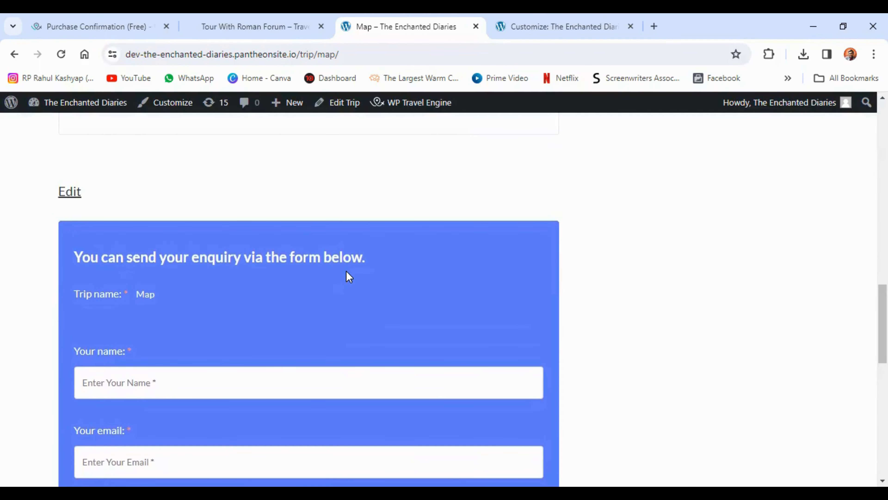
{"action": "scroll", "coordinate": [244, 321], "scroll_direction": "down", "scroll_amount": 10}
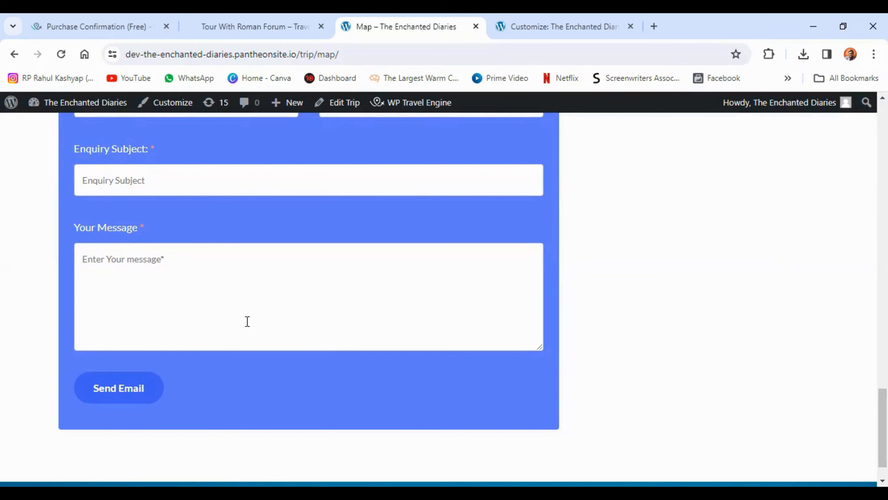
{"action": "scroll", "coordinate": [248, 327], "scroll_direction": "up", "scroll_amount": 7}
{"action": "scroll", "coordinate": [248, 323], "scroll_direction": "up", "scroll_amount": 10}
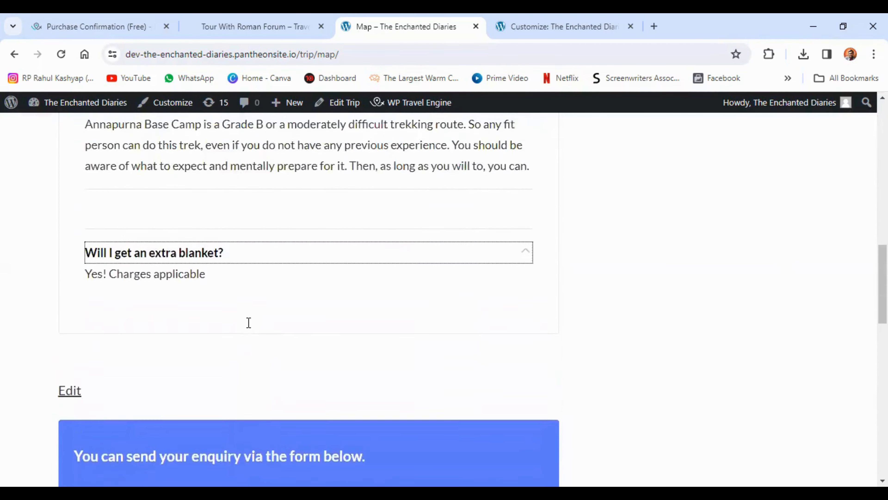
{"action": "scroll", "coordinate": [248, 322], "scroll_direction": "up", "scroll_amount": 5}
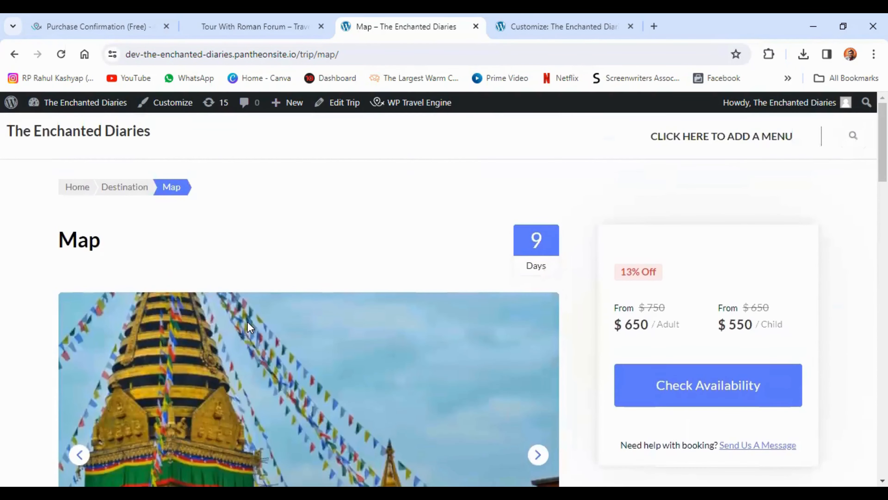
{"action": "left_click", "coordinate": [75, 195]}
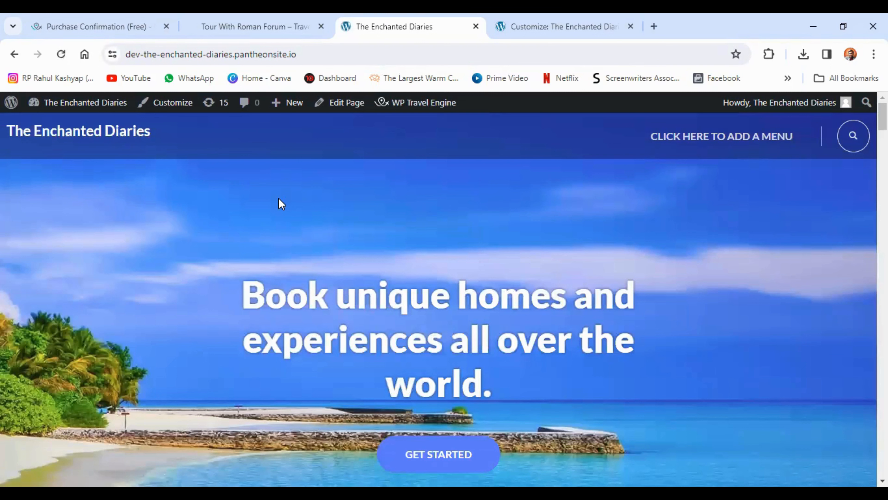
{"action": "key", "text": "alt+Left"}
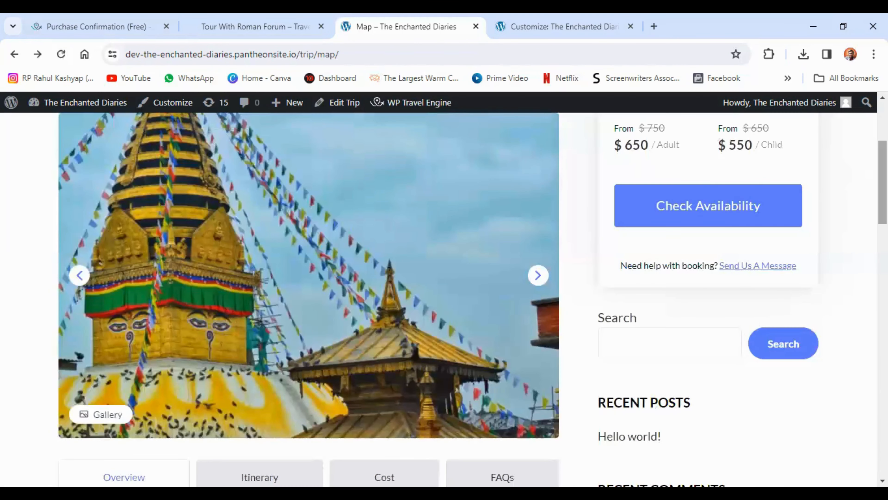